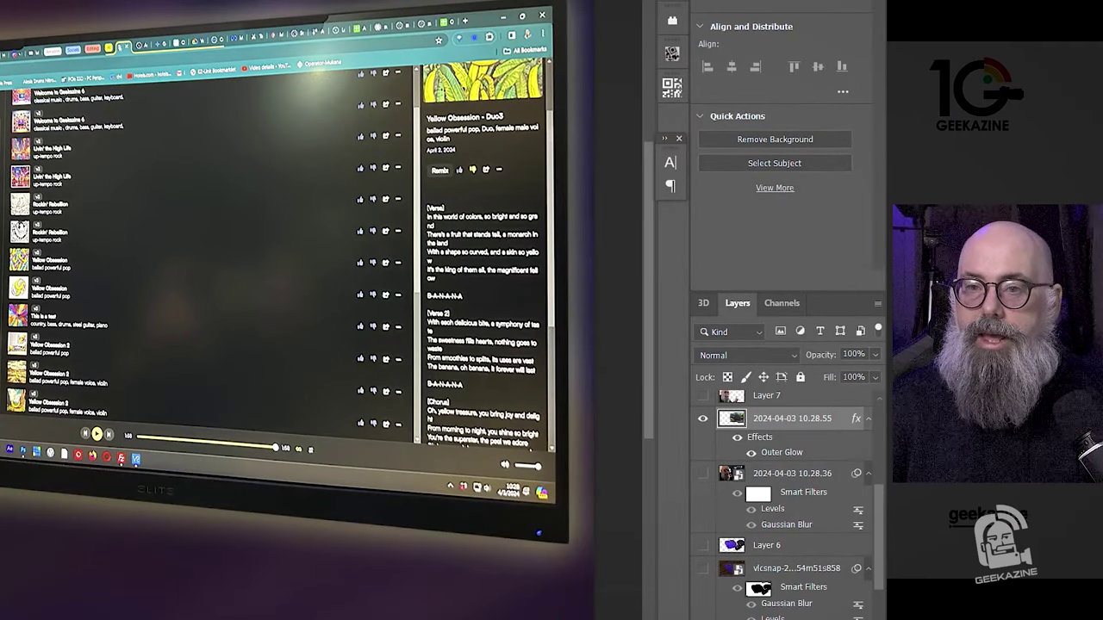
Step: Remove "Create" from the title text and upload that thumbnail version to the browser's Thumbnail Analyzer to compare its score and heatmap
left_click(796, 402)
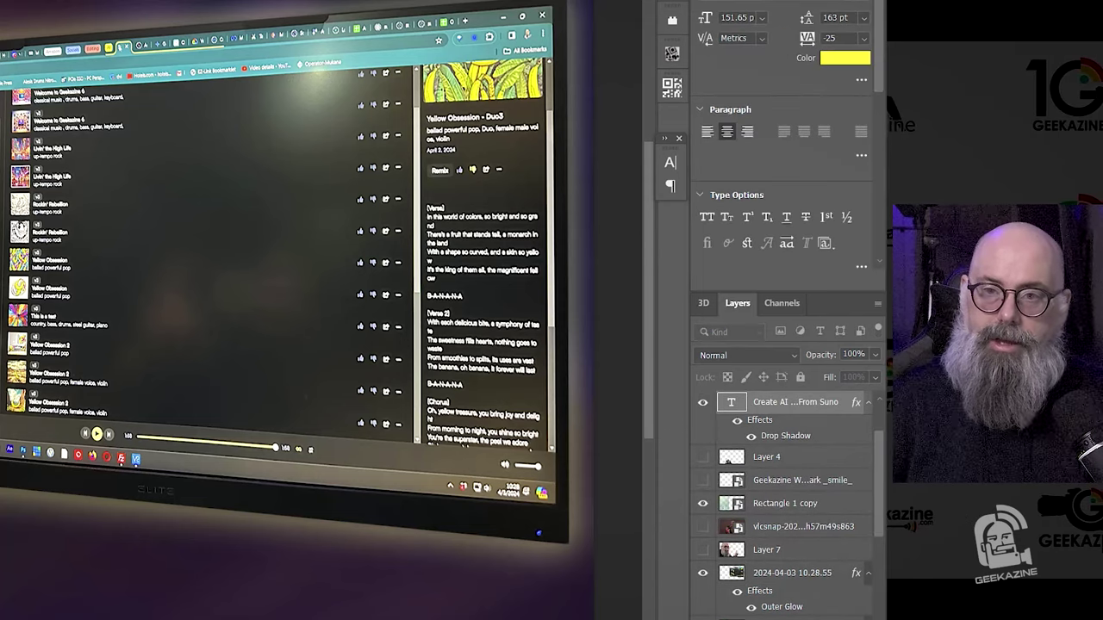
key("ctrl+Return")
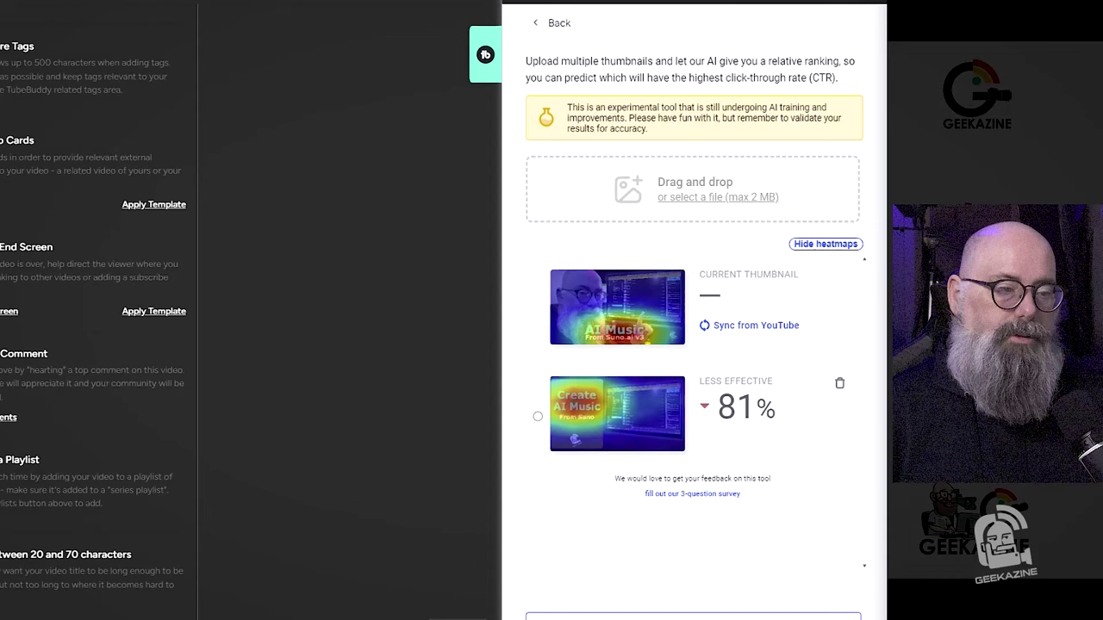
left_click_drag(54, 369, 724, 200)
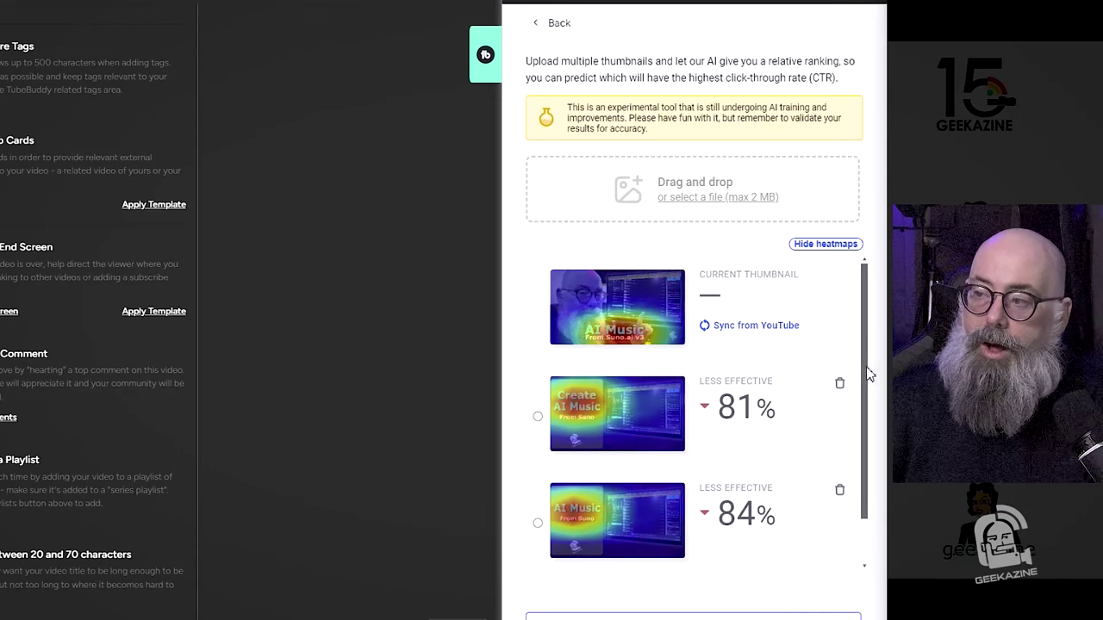
scroll(872, 375, "down", 1)
scroll(874, 388, "up", 1)
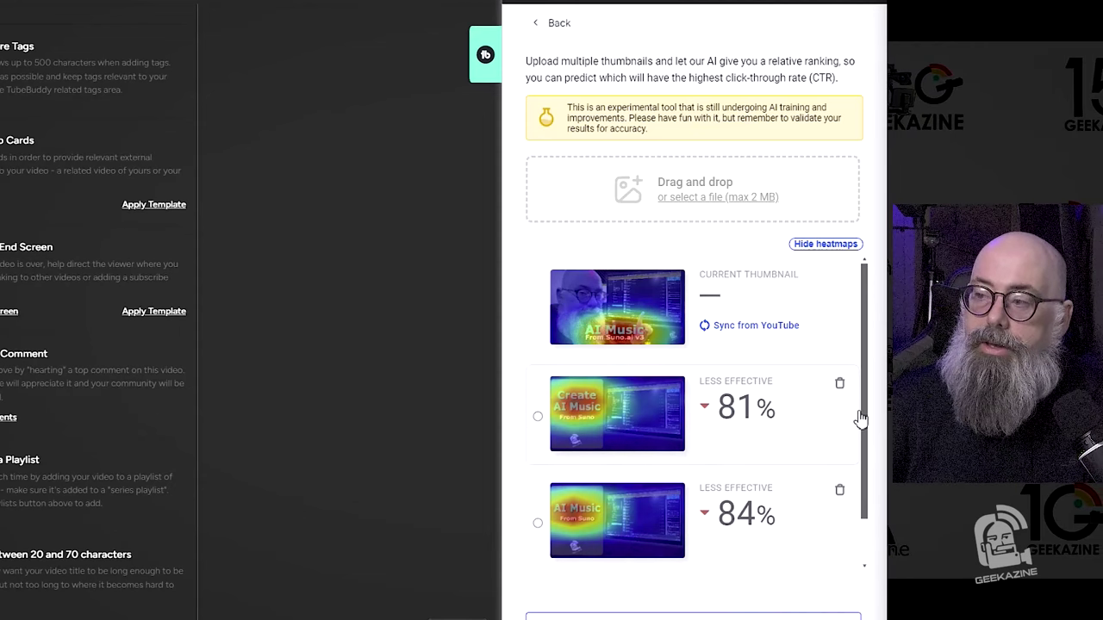
left_click_drag(867, 419, 872, 485)
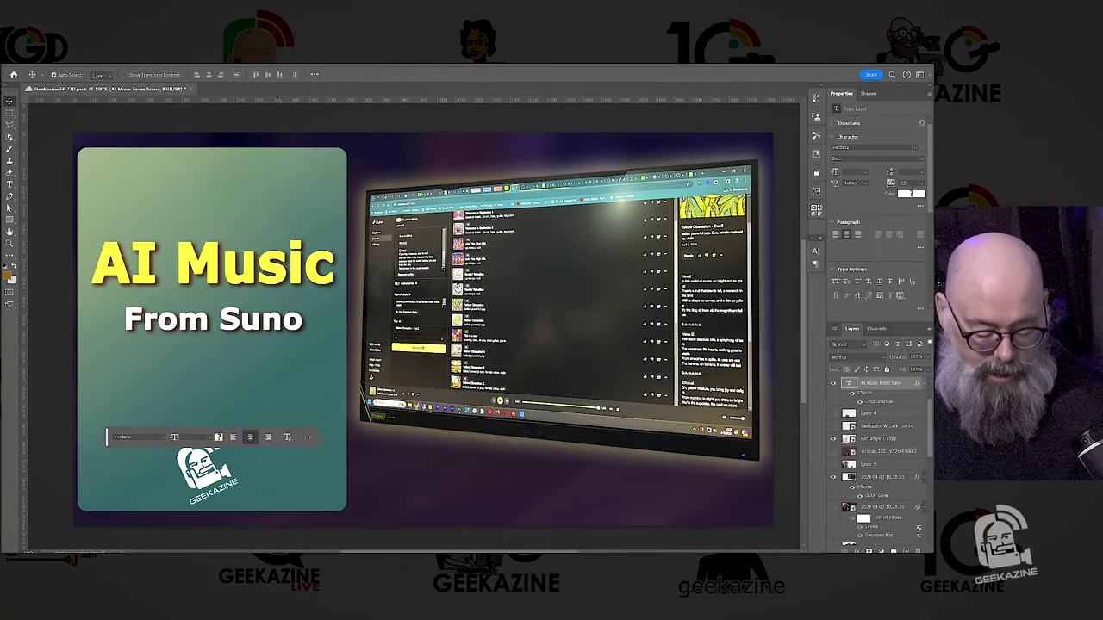
Step: In Photoshop, restore "Create" in the title text and colour the "From Suno" line yellow (fffd31)
key("ctrl+z")
key("ctrl+z")
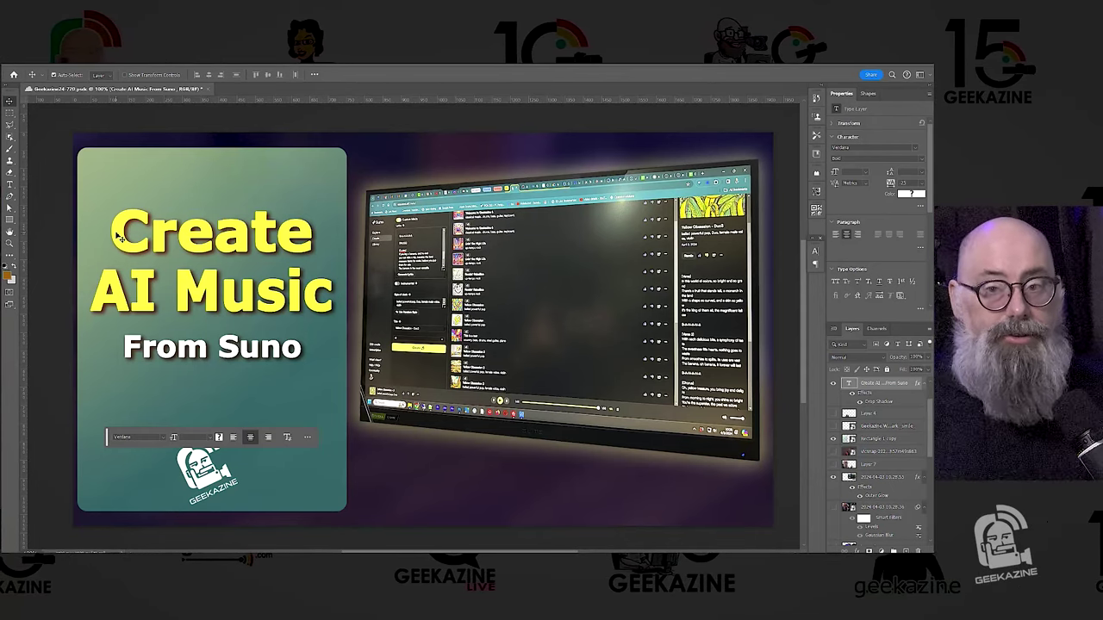
key("t")
left_click_drag(124, 347, 304, 349)
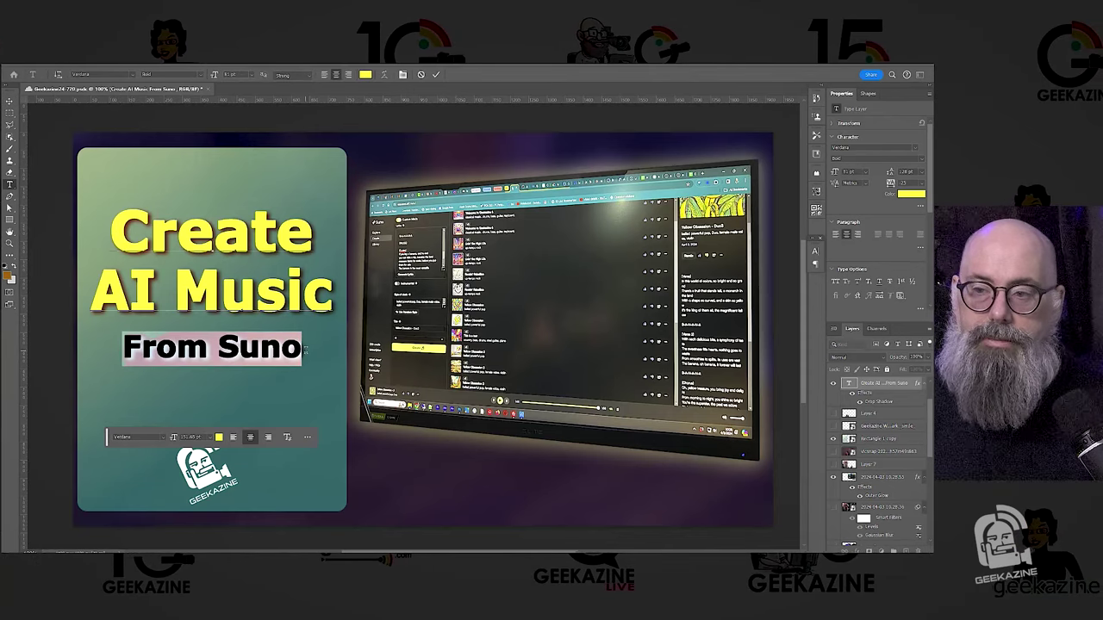
left_click(219, 437)
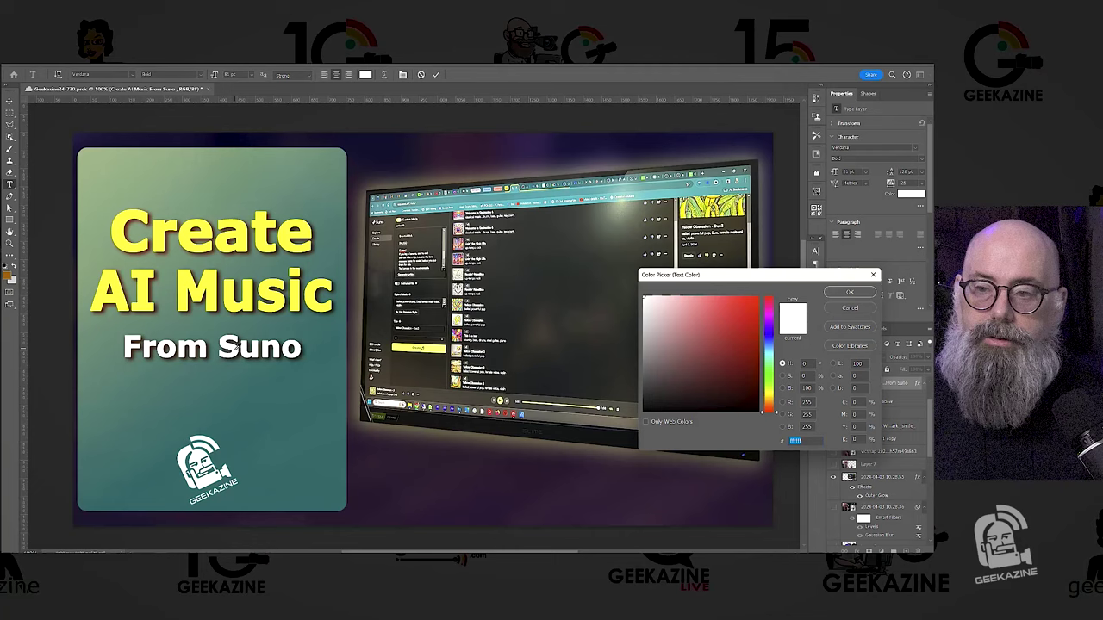
left_click(296, 287)
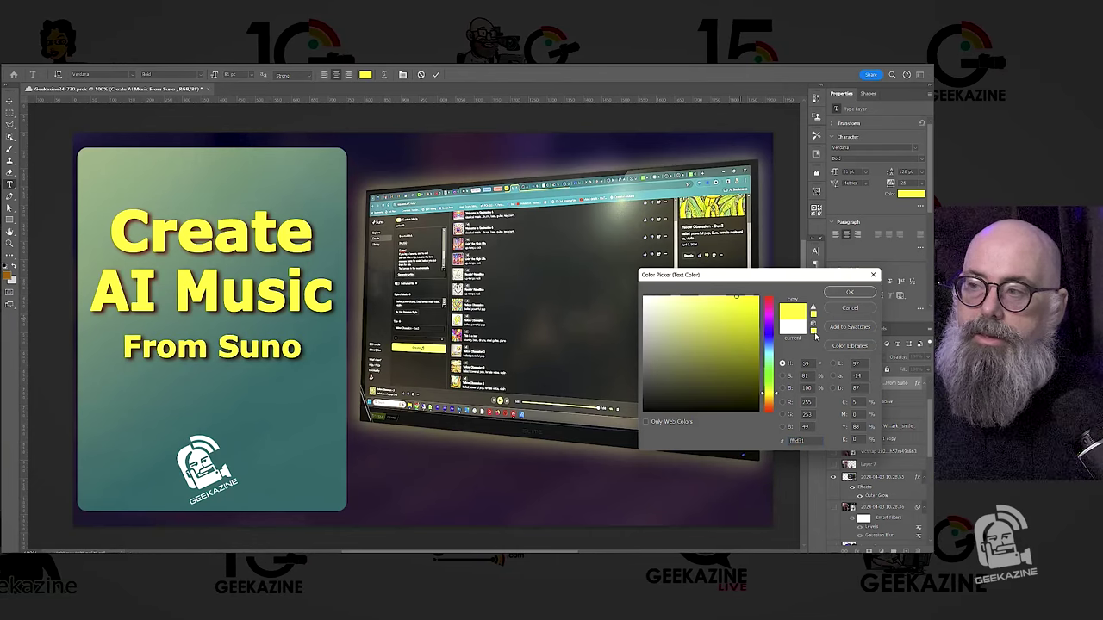
left_click(850, 293)
Step: Colour the "Create AI Music" lines of the title text white
left_click(327, 305)
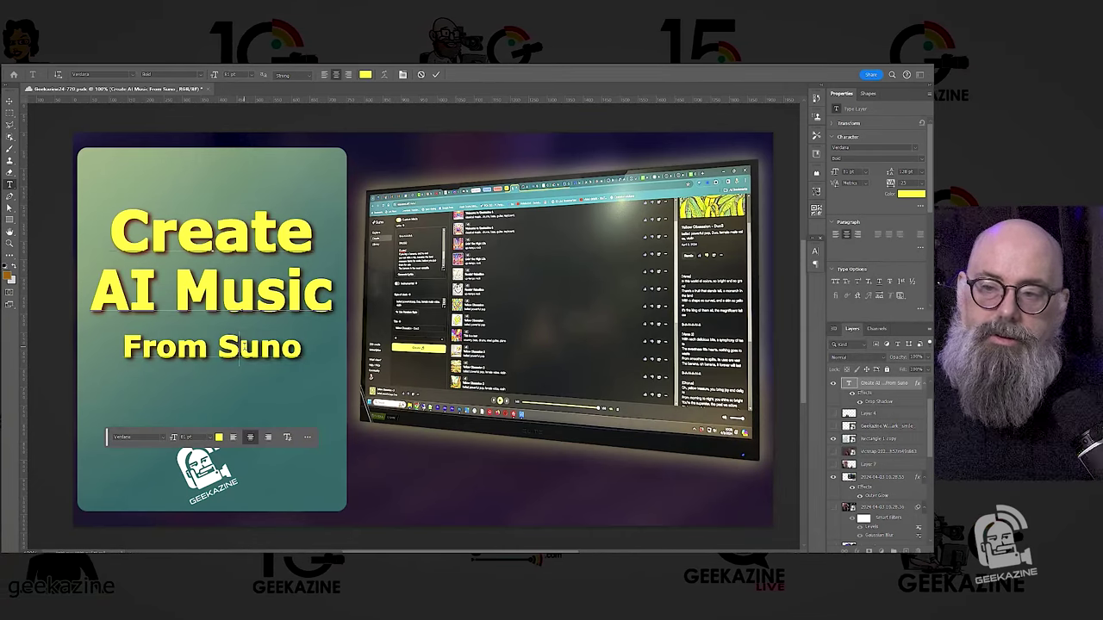
left_click_drag(328, 304, 143, 298)
left_click(219, 437)
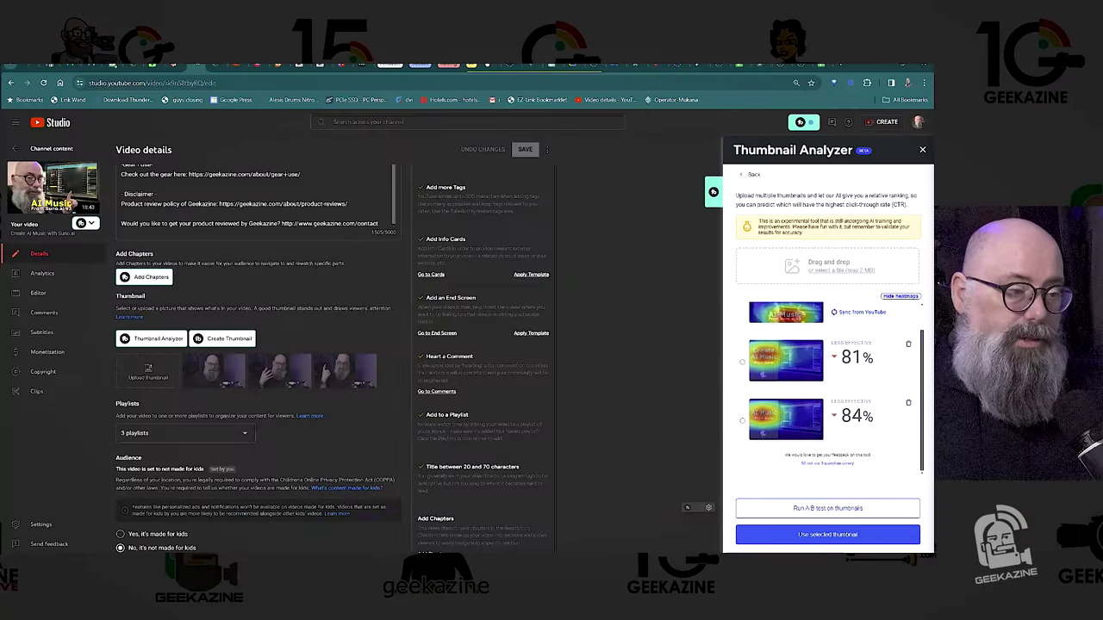
Step: Upload the white-title version to the browser's Thumbnail Analyzer and compare its score and heatmap with the other thumbnails
left_click_drag(706, 317, 830, 277)
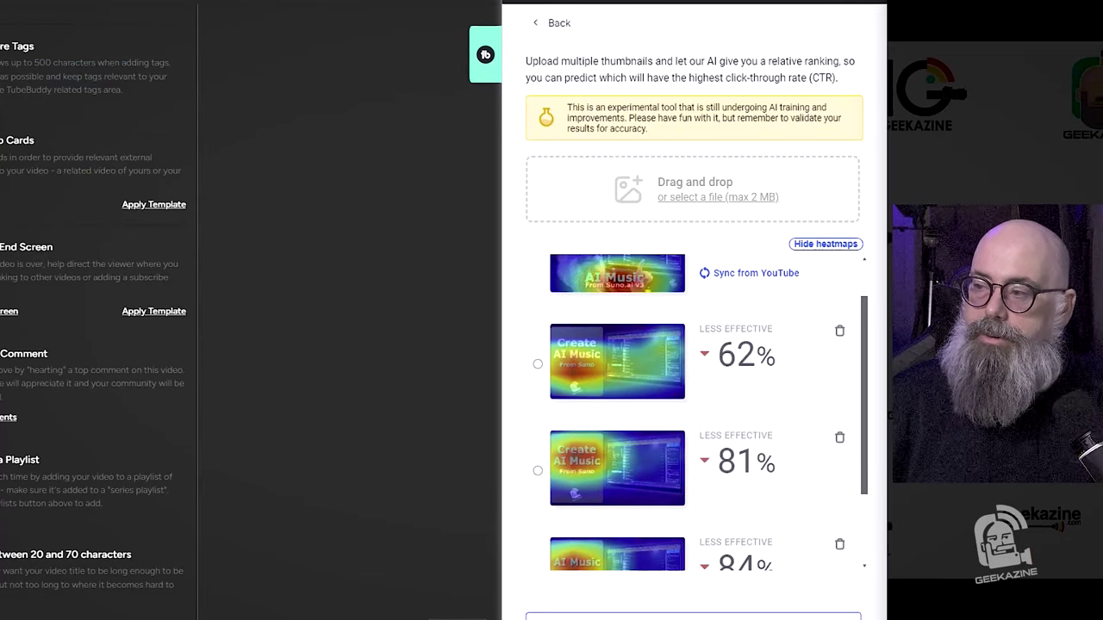
mouse_move(869, 414)
left_mouse_down()
mouse_move(861, 482)
mouse_move(874, 431)
left_mouse_up()
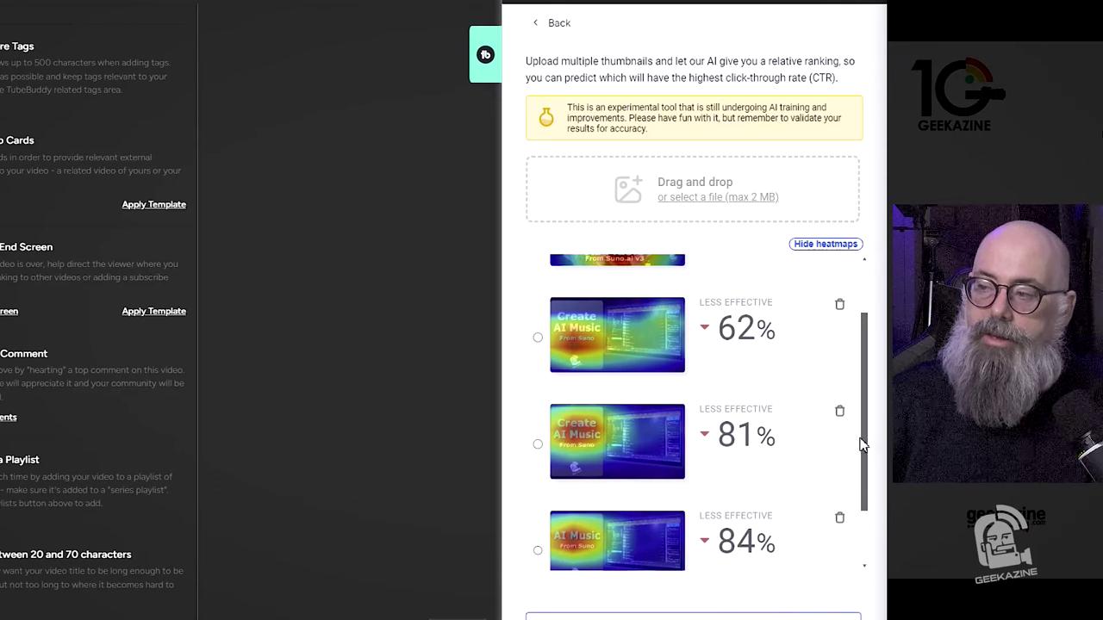
left_click_drag(866, 446, 866, 398)
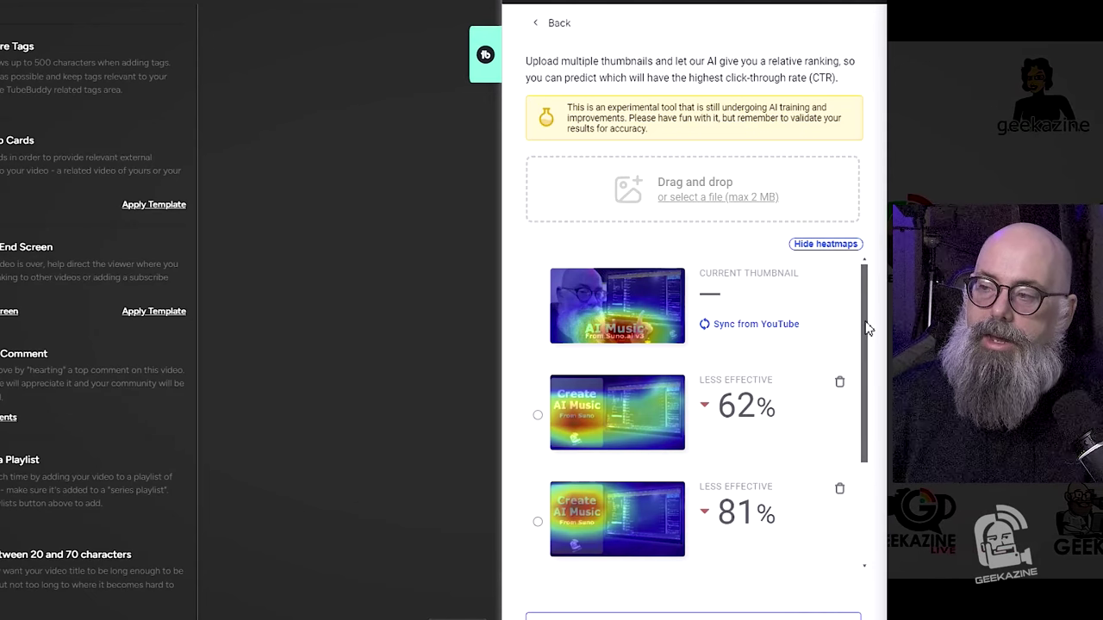
scroll(868, 328, "down", 3)
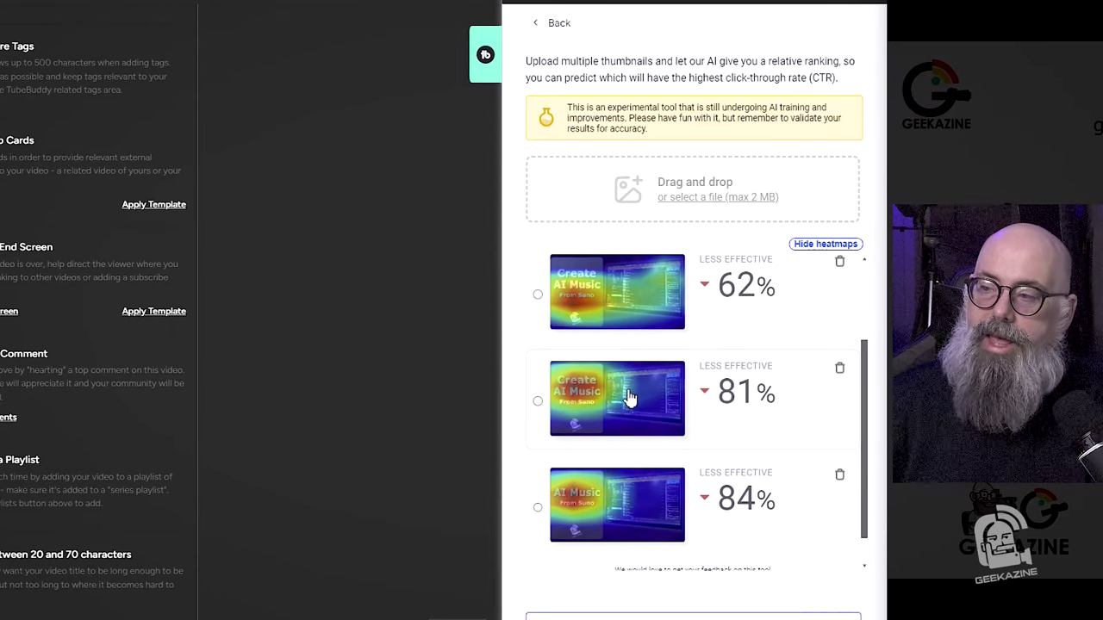
left_click_drag(866, 442, 874, 346)
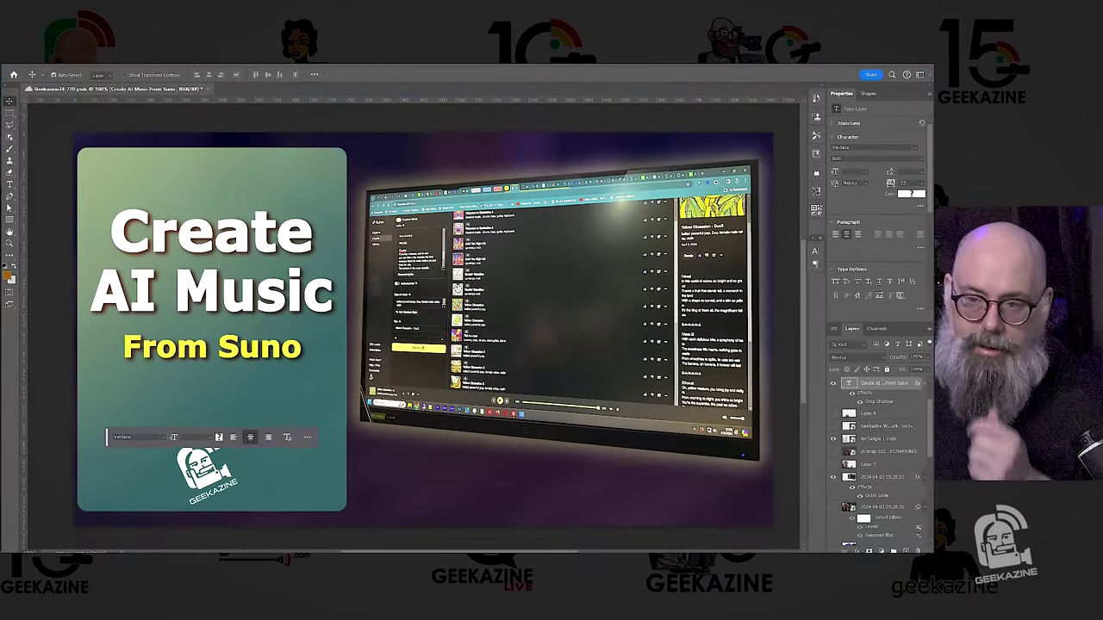
Step: In Photoshop, enlarge the "From Suno" line to 92 pt and extend its text to "From Suno.ai"
double_click(192, 349)
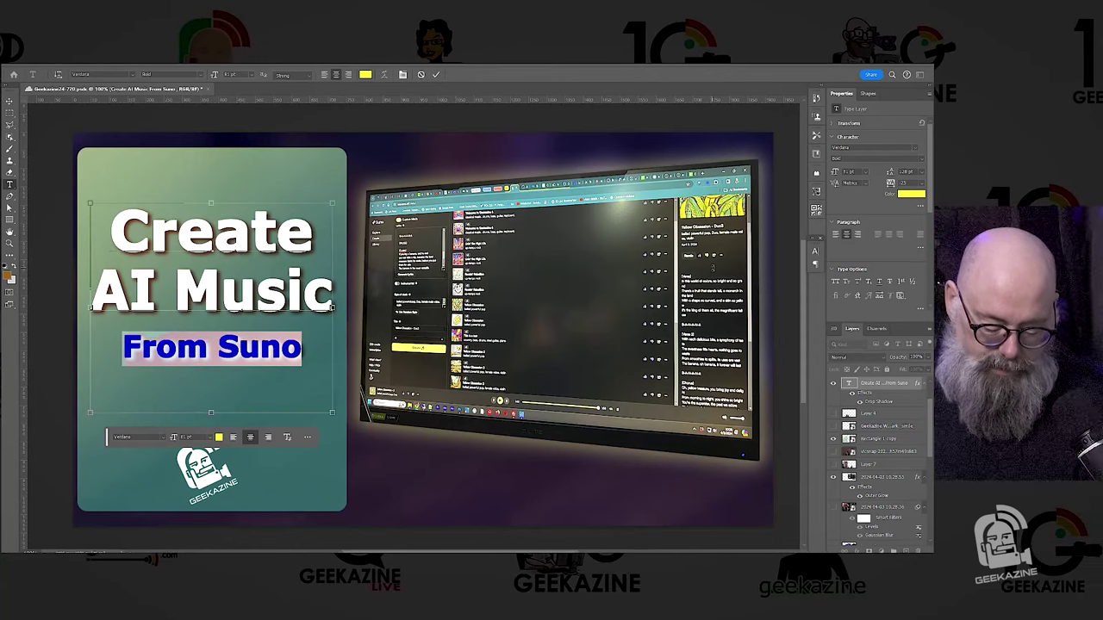
key("ctrl+t")
left_click(739, 275)
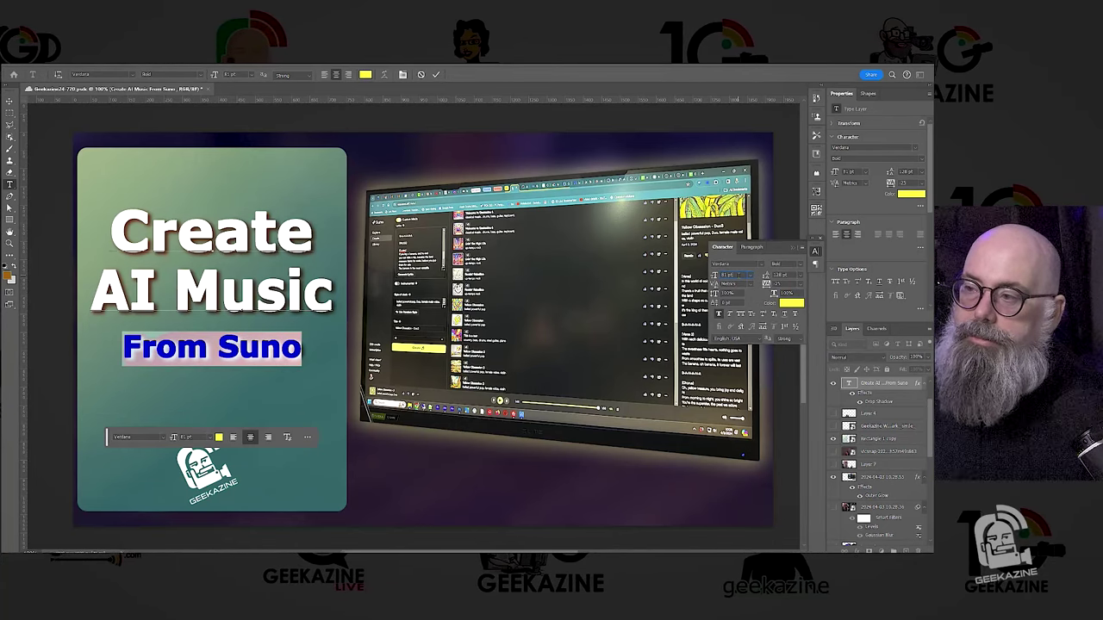
scroll(739, 275, "up", 5)
scroll(739, 275, "up", 14)
scroll(739, 275, "down", 3)
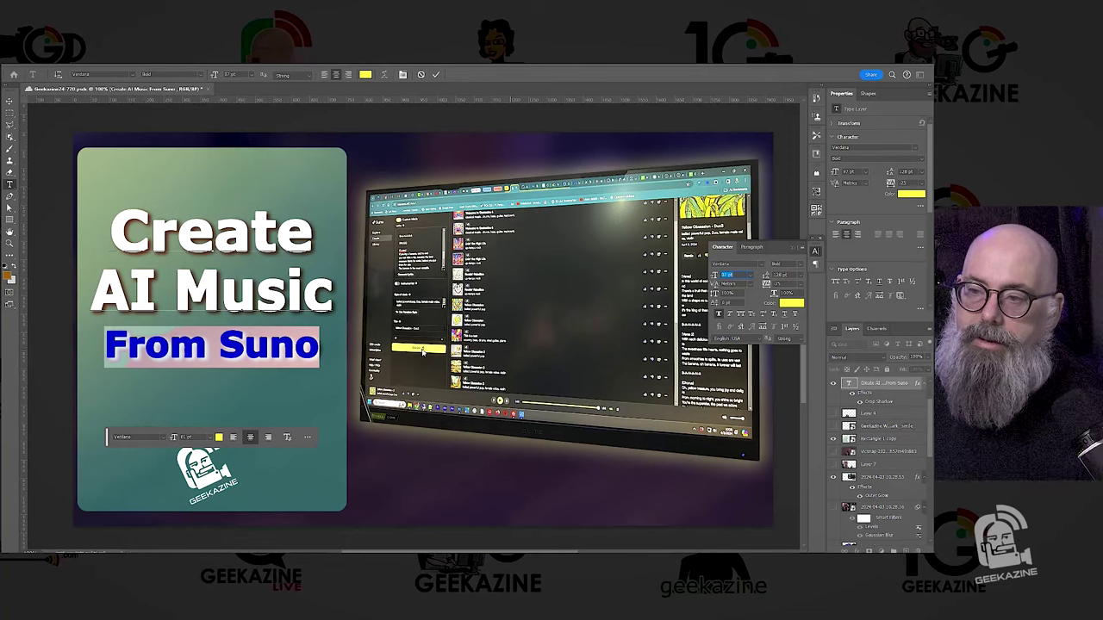
left_click(318, 349)
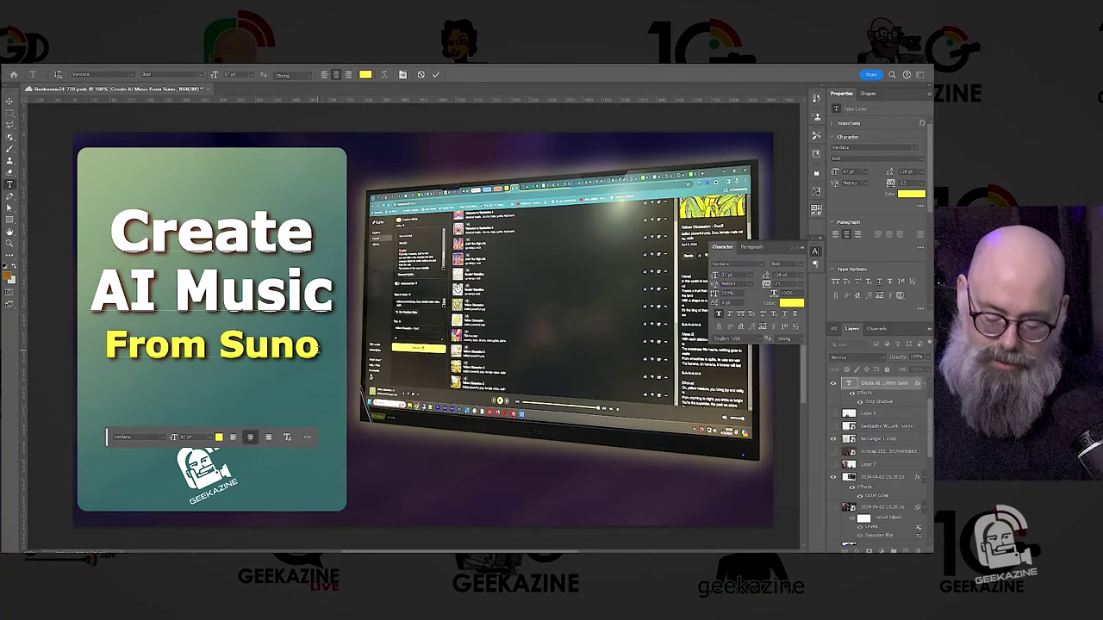
type(".ai")
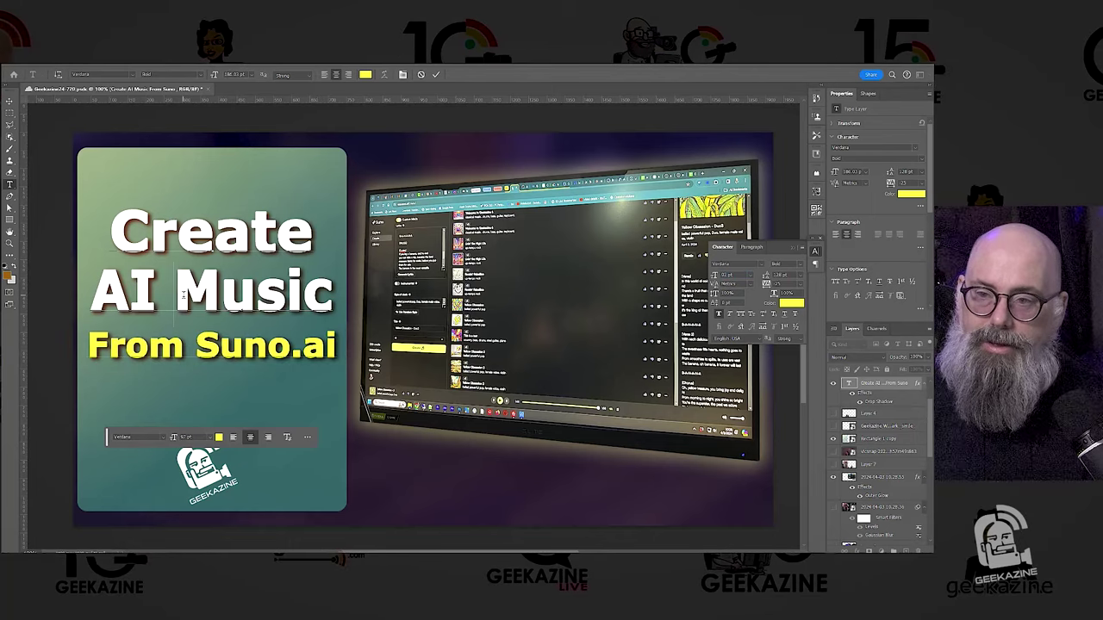
Step: Colour the "Create AI Music" lines yellow (fffd31)
left_click(218, 306)
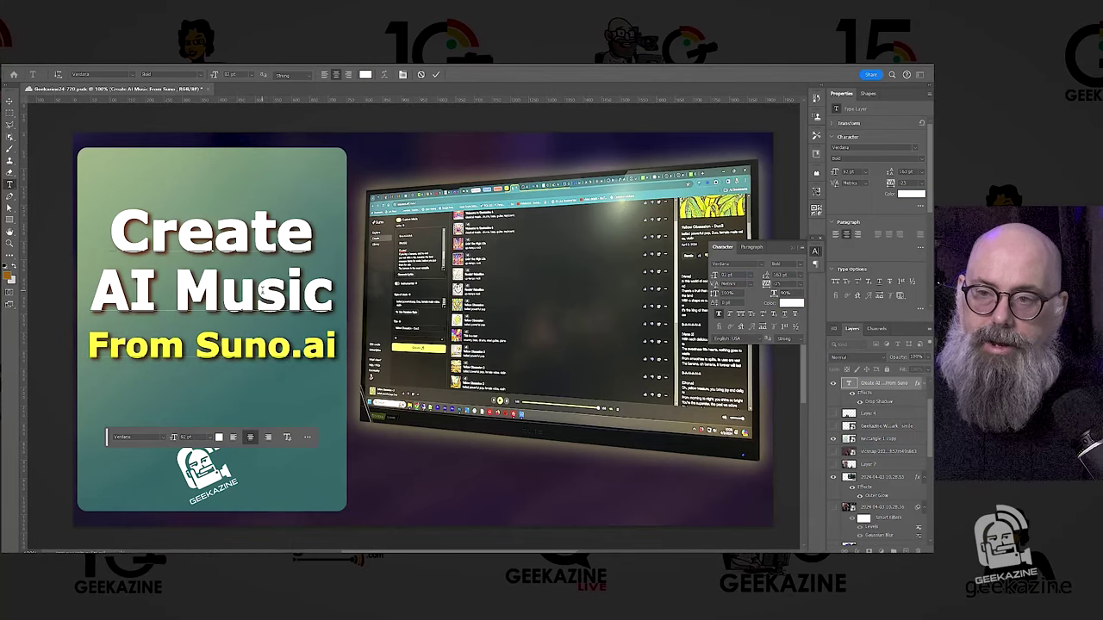
left_click_drag(332, 301, 110, 233)
left_click(219, 436)
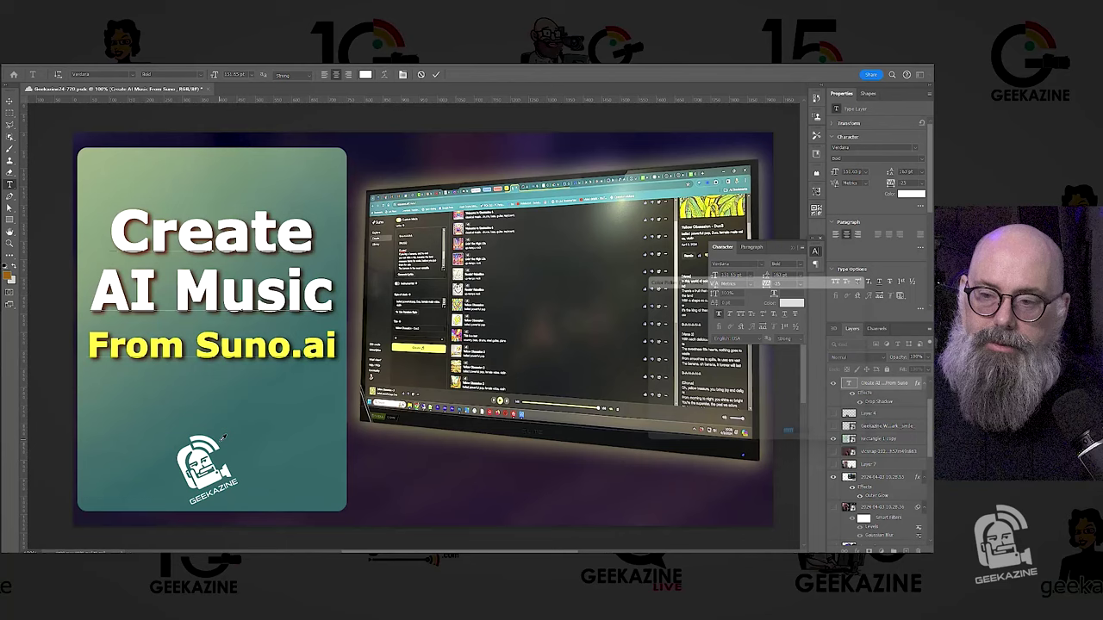
type("fffd31")
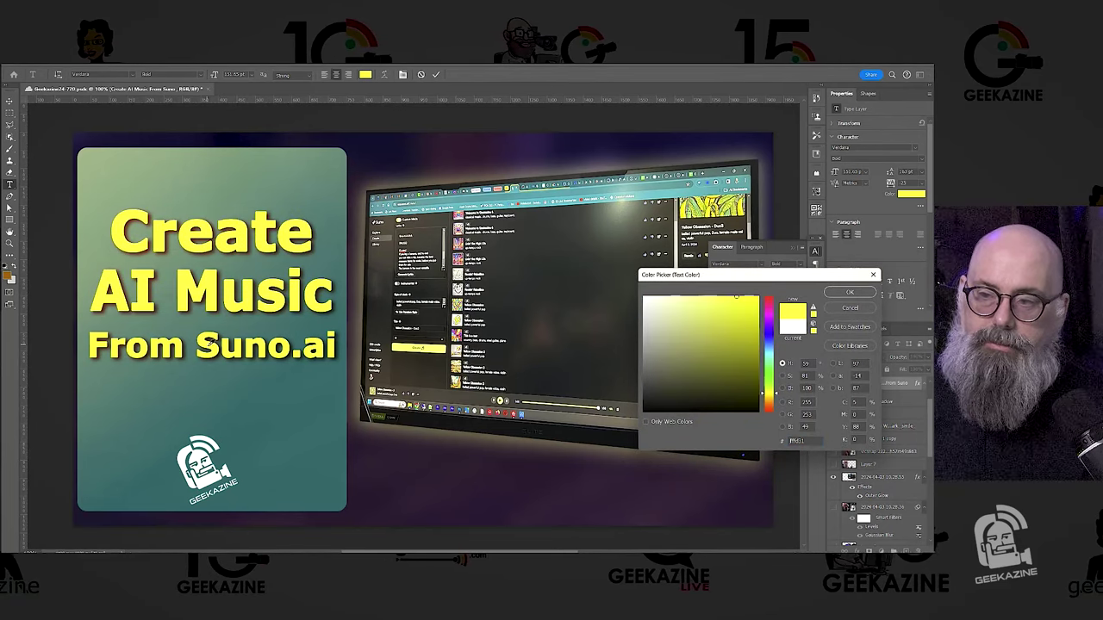
left_click(860, 294)
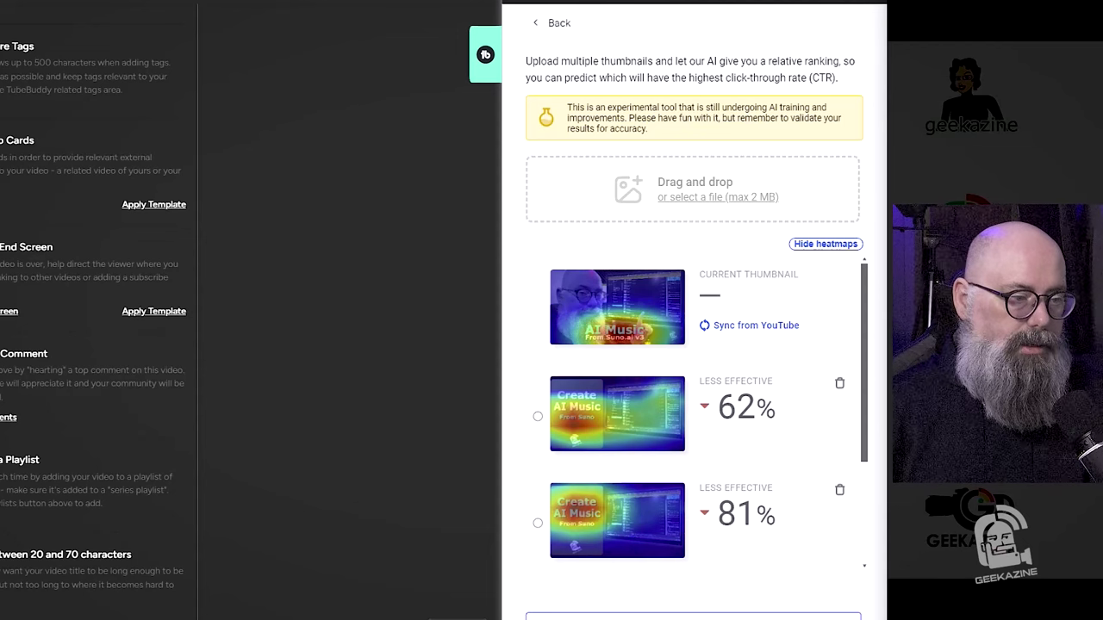
Step: Upload the all-yellow "From Suno.ai" version to the browser's Thumbnail Analyzer and compare it with the earlier versions
left_click_drag(345, 405, 615, 205)
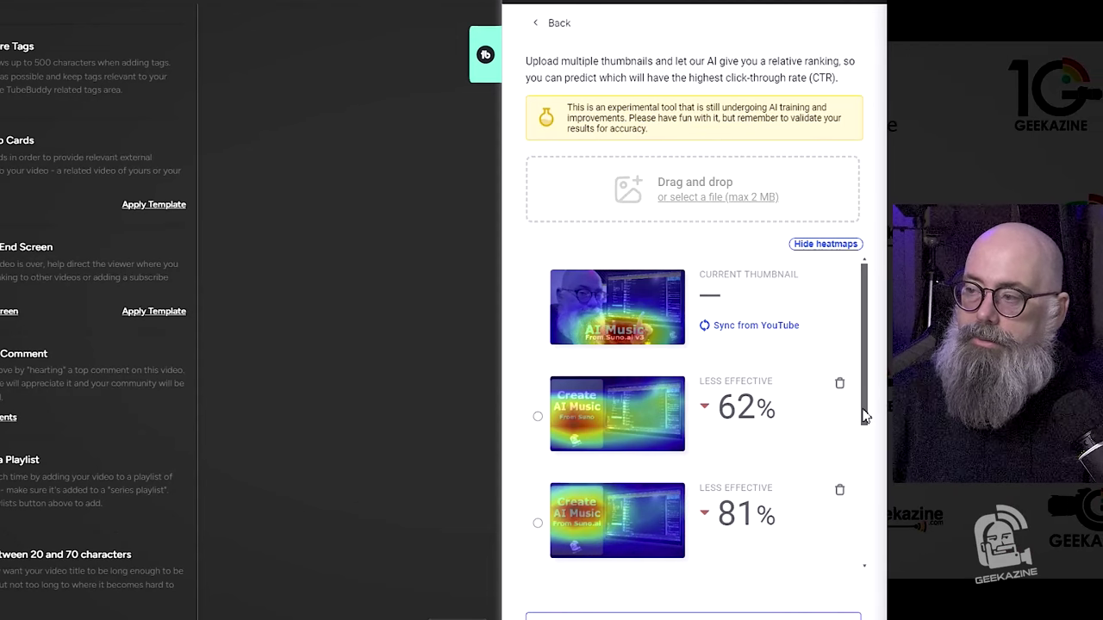
left_click_drag(869, 415, 875, 487)
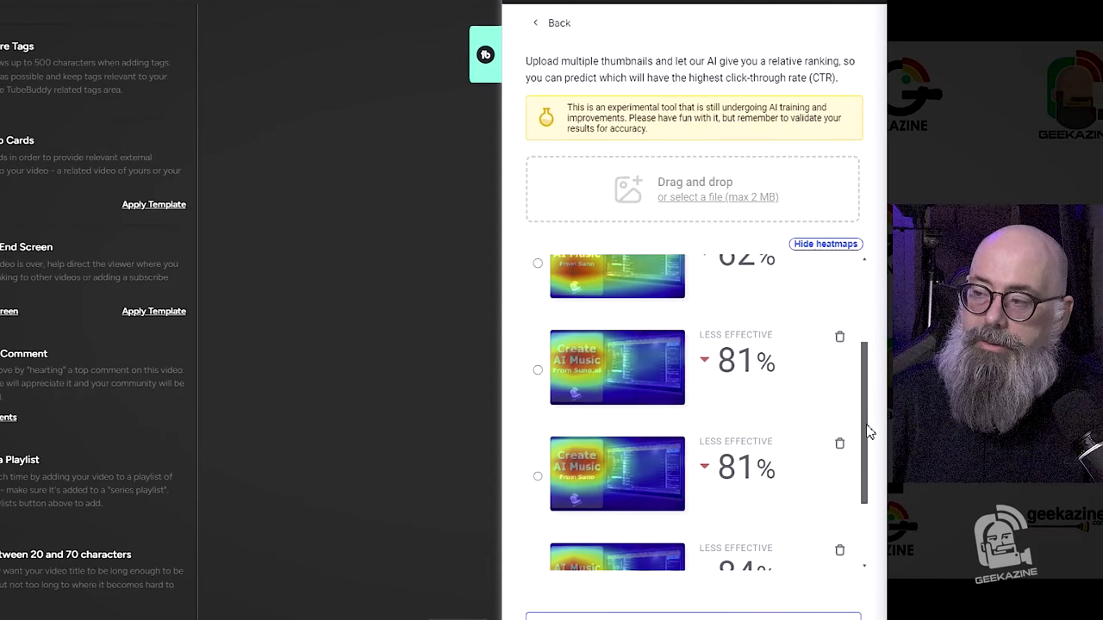
left_click_drag(867, 431, 867, 451)
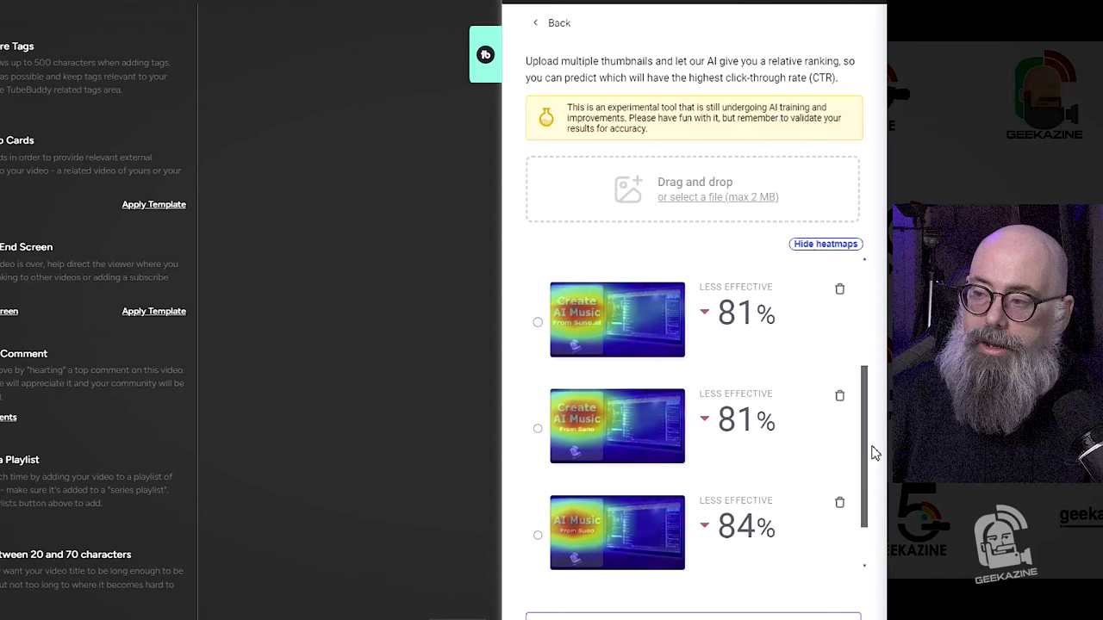
scroll(873, 452, "up", 3)
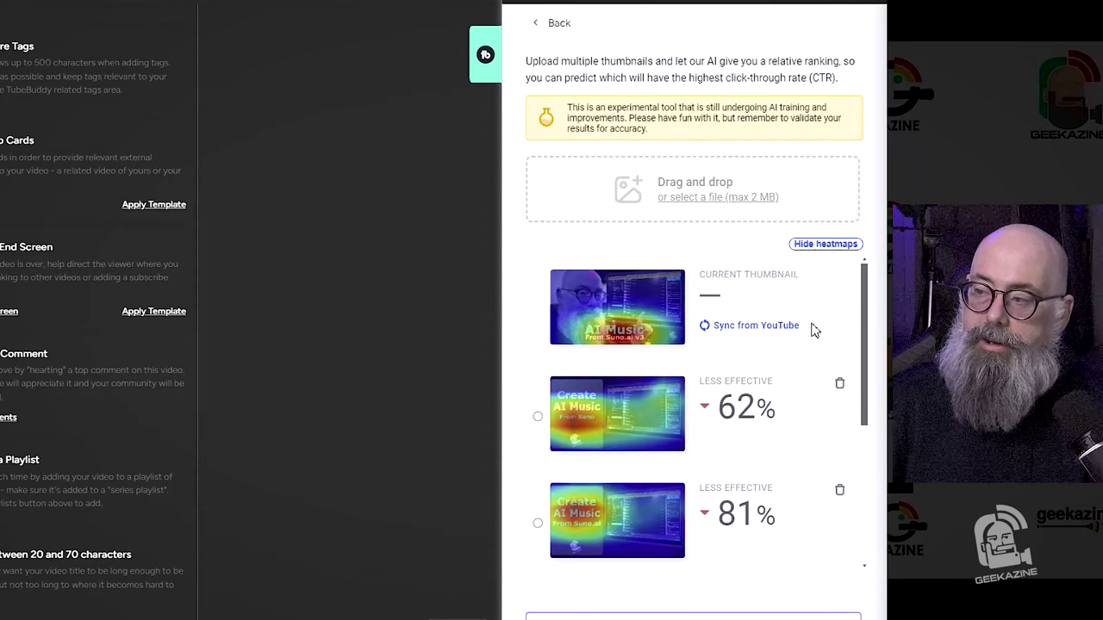
left_click_drag(865, 332, 875, 383)
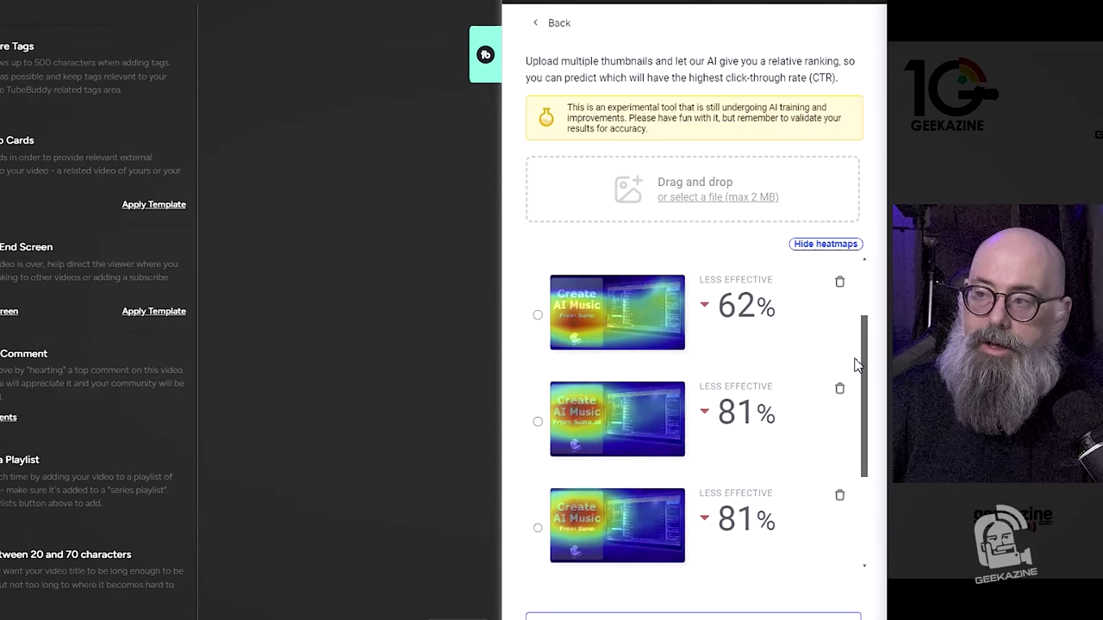
Step: In Photoshop, colour the "From Suno.ai" line red (ff0000) and export the thumbnail with Save for Web
key("alt+Tab")
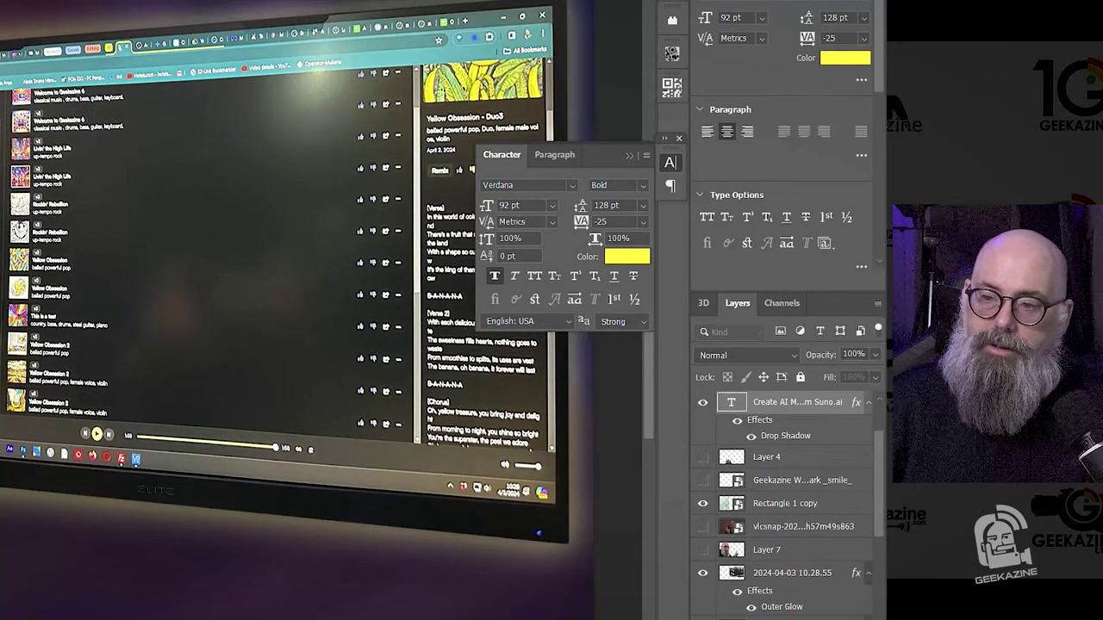
left_click(627, 256)
left_click_drag(585, 422, 591, 458)
left_click_drag(526, 337, 598, 238)
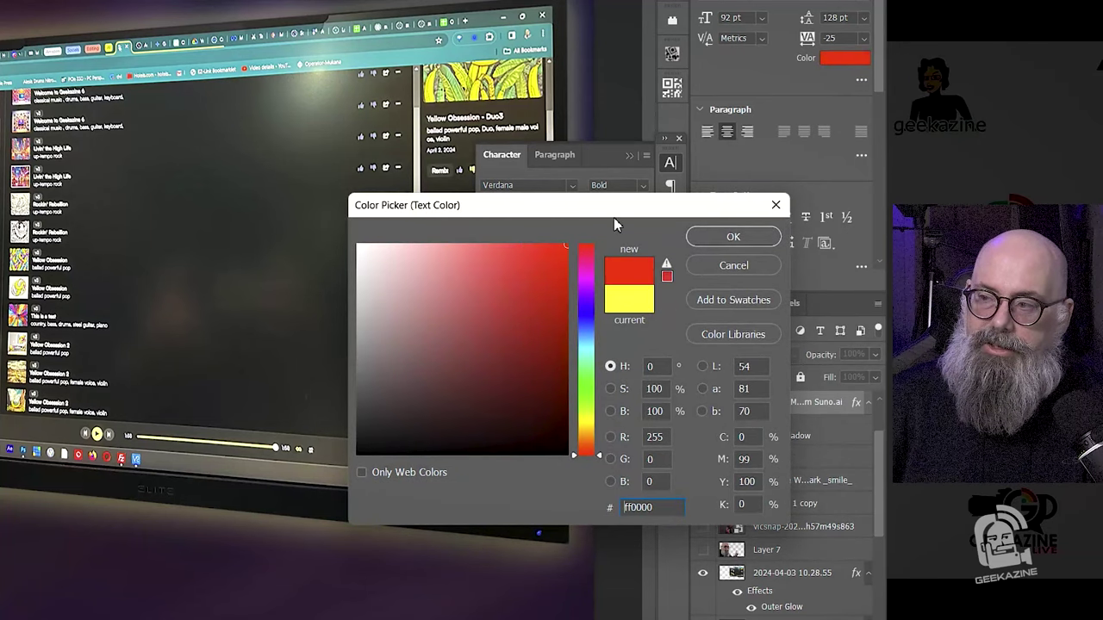
left_click(733, 238)
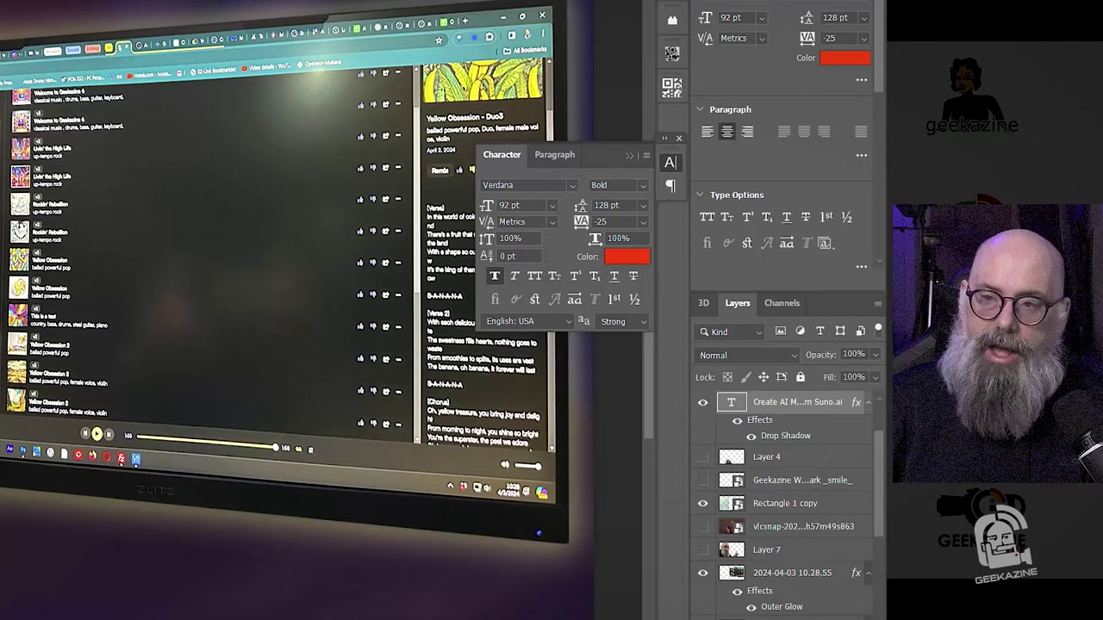
key("ctrl+alt+shift+s")
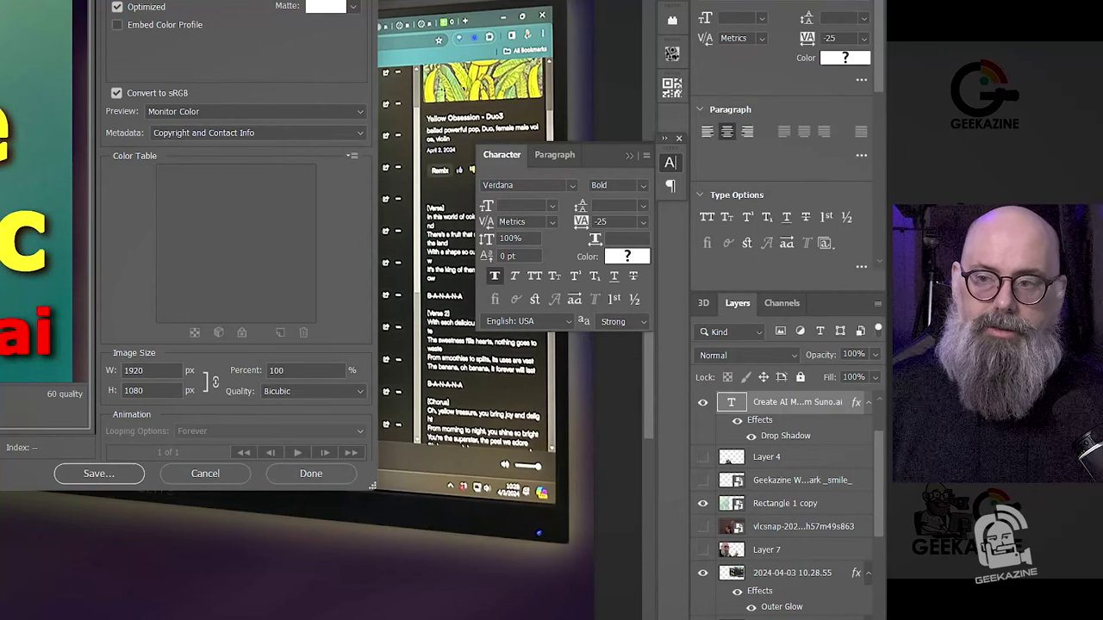
key("Return")
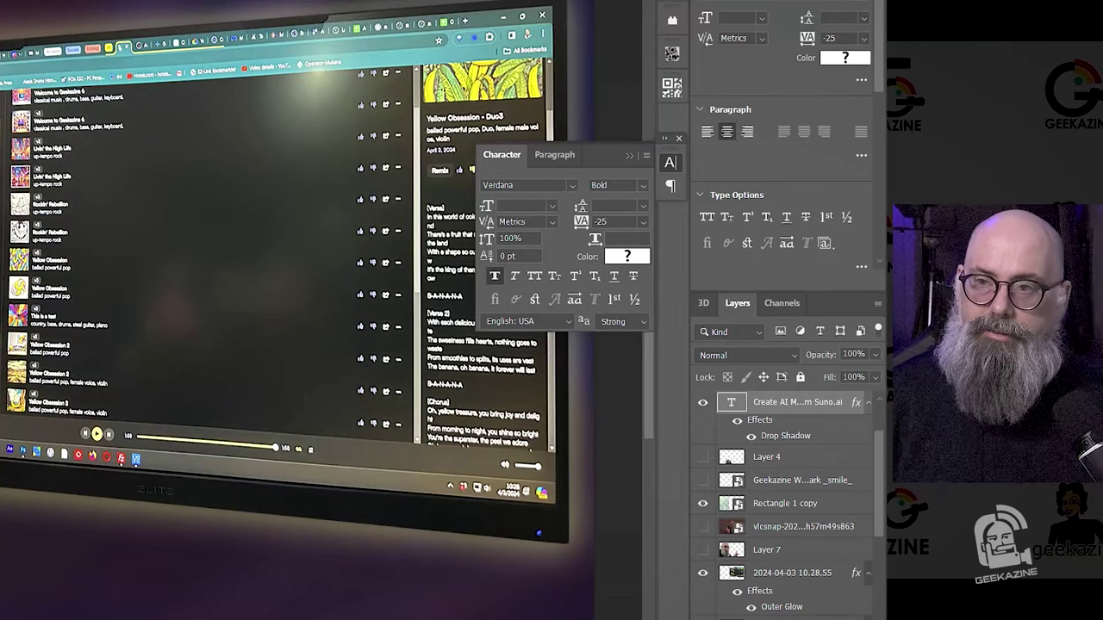
Step: Upload the version with the red "From Suno.ai" line to the browser's Thumbnail Analyzer and bring the start of the ranking into view
scroll(296, 301, "down", 10)
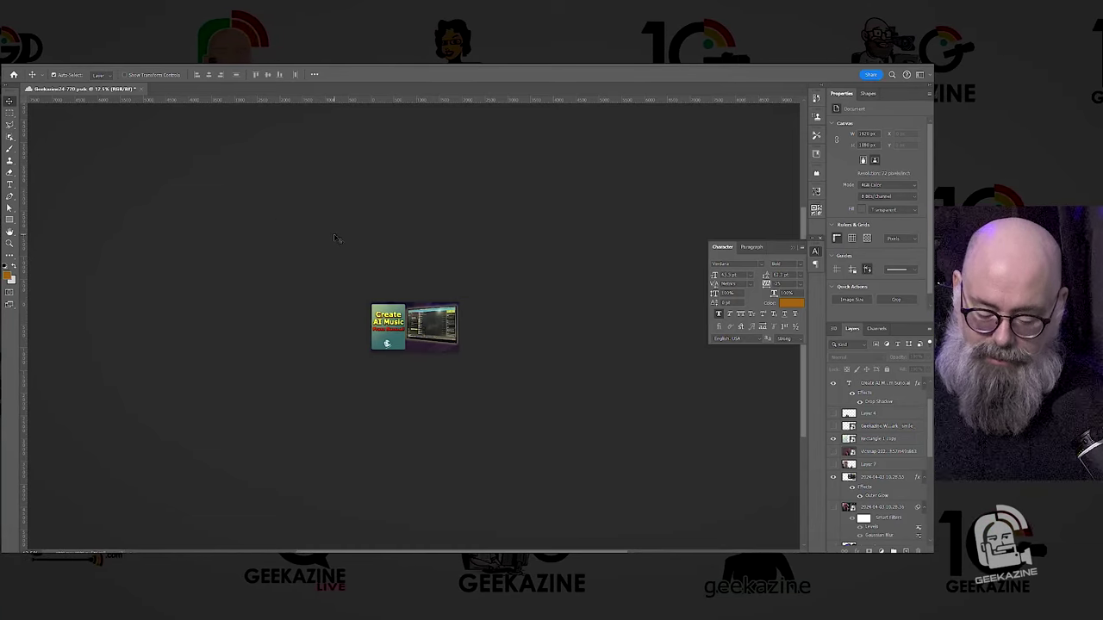
key("ctrl+plus")
key("ctrl+plus")
key("ctrl+plus")
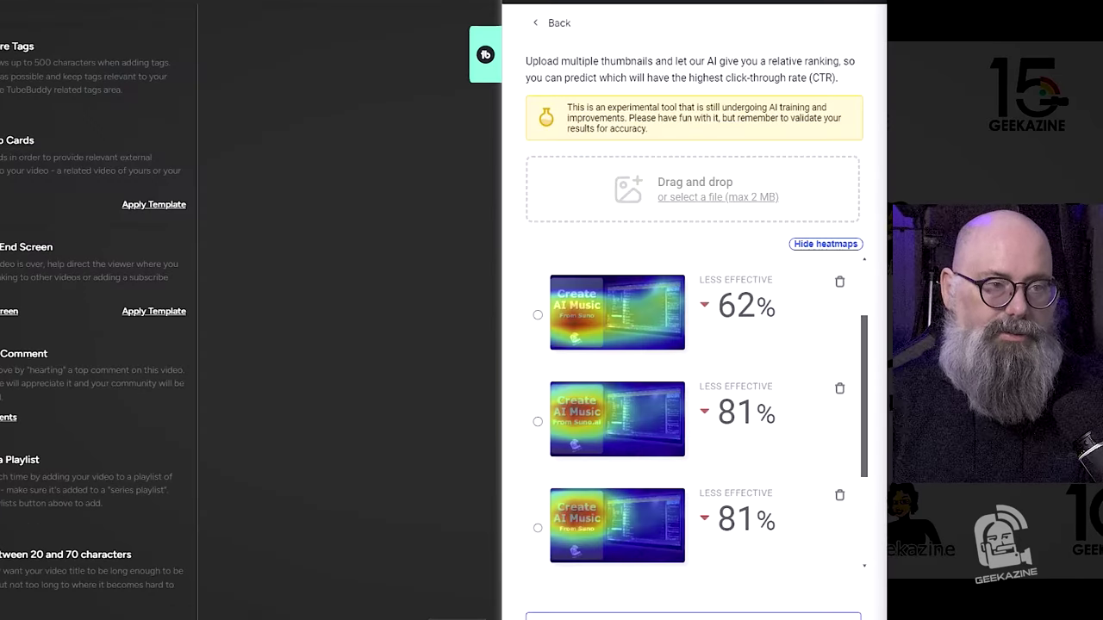
left_click_drag(0, 276, 634, 211)
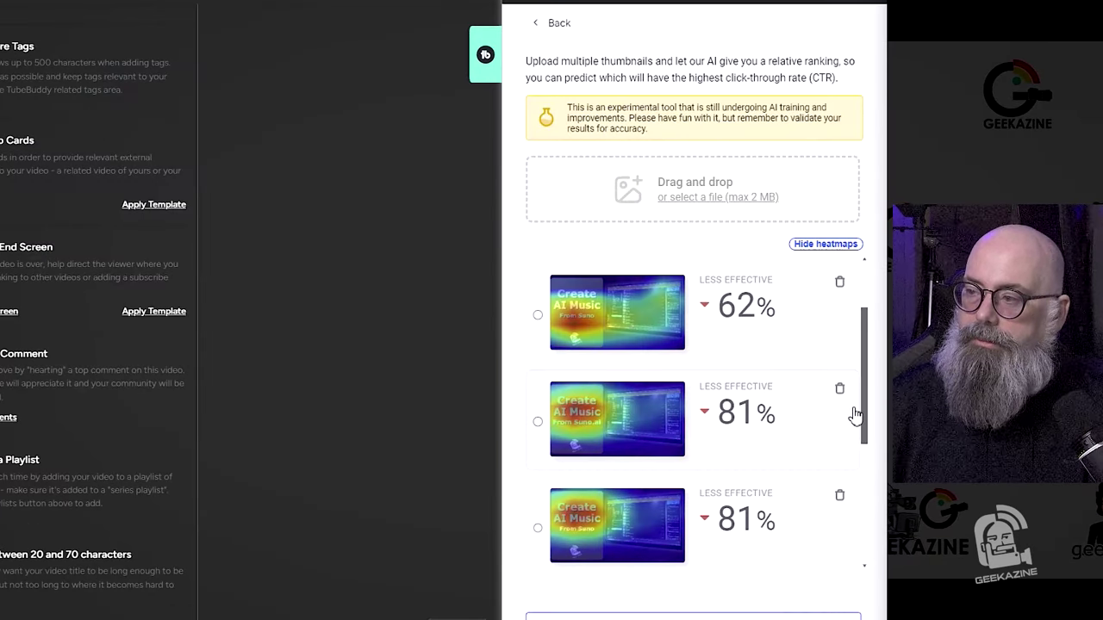
left_click_drag(867, 410, 871, 362)
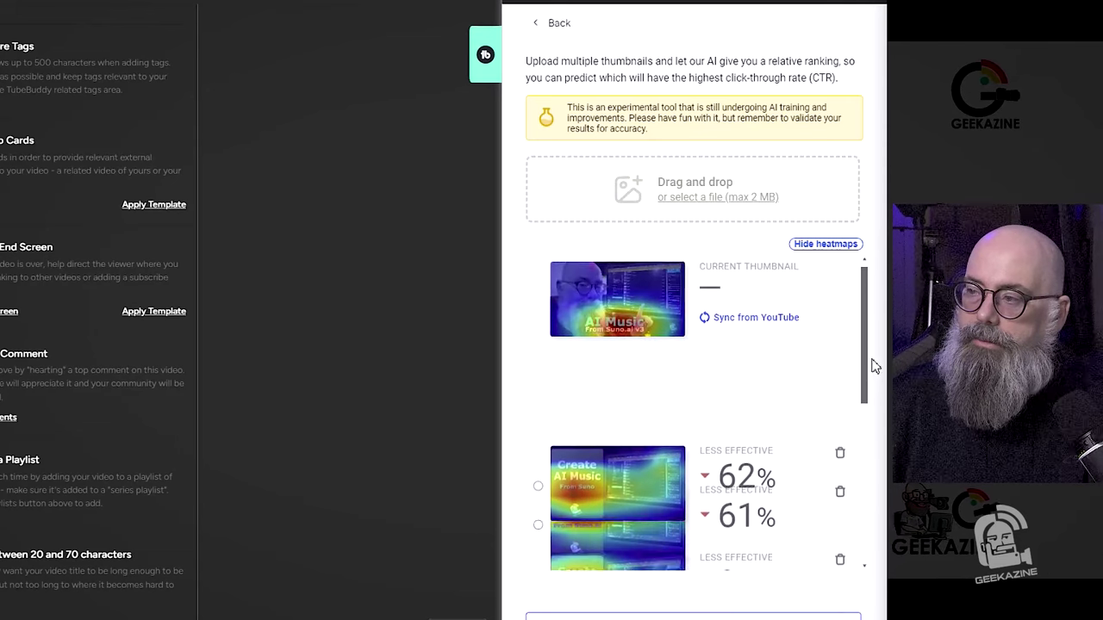
Step: Compare the uploaded thumbnails with heatmaps hidden and shown, reviewing the scores throughout the ranking
left_click(823, 248)
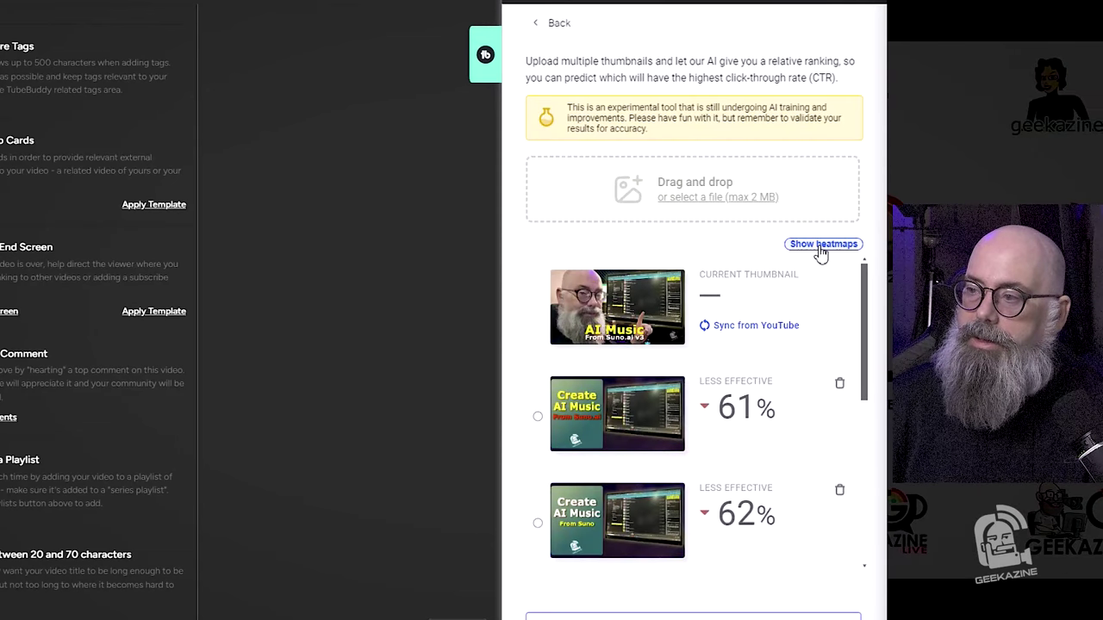
left_click(821, 248)
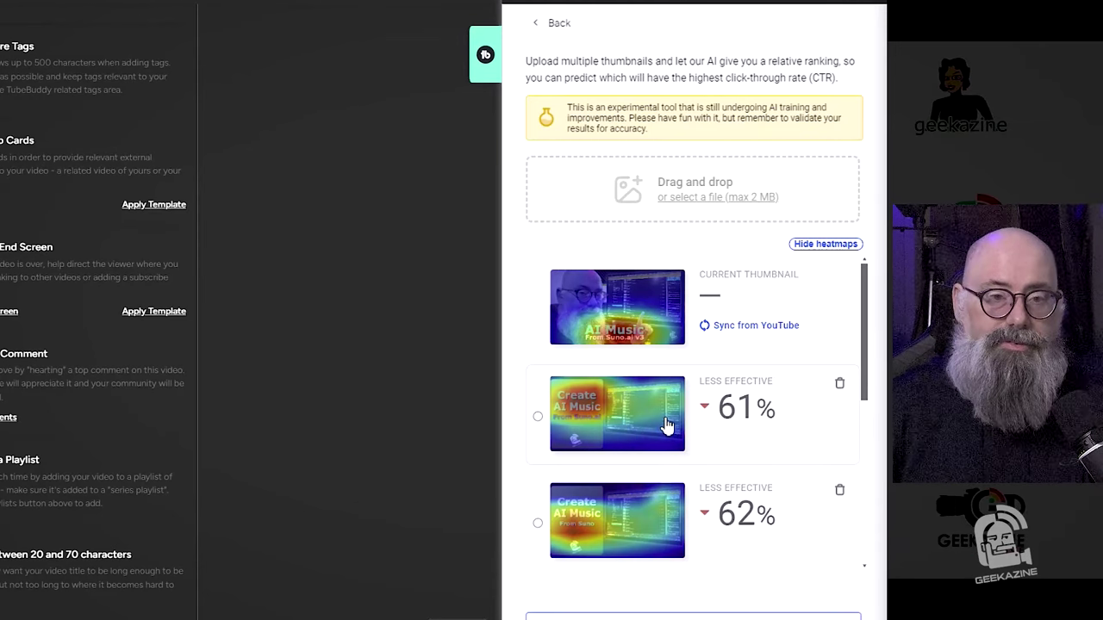
left_click(816, 247)
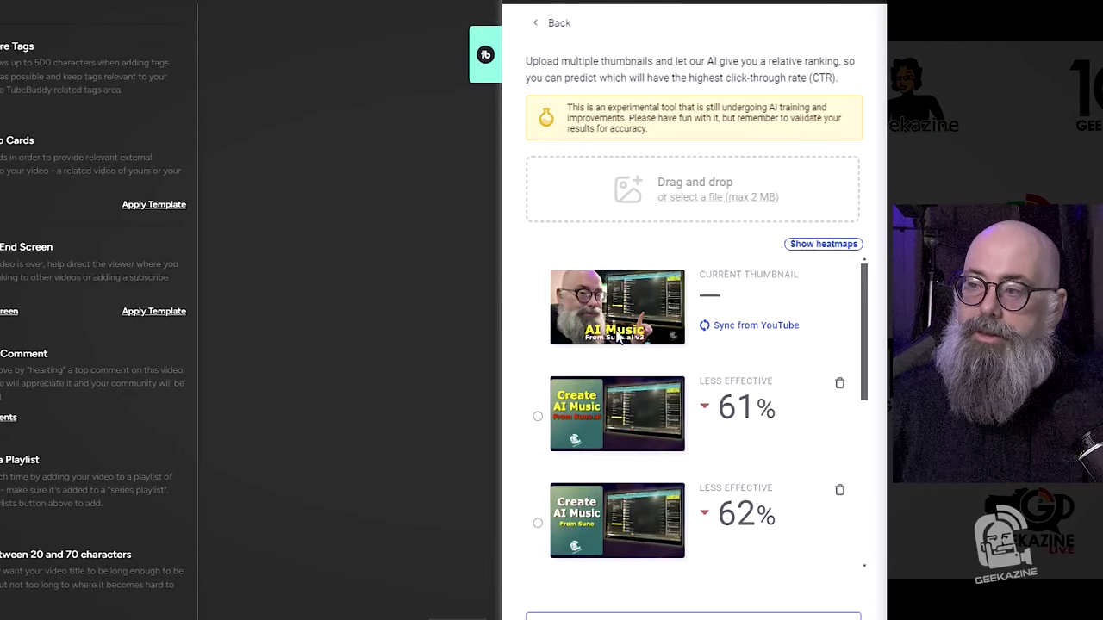
left_click(811, 248)
scroll(736, 390, "down", 5)
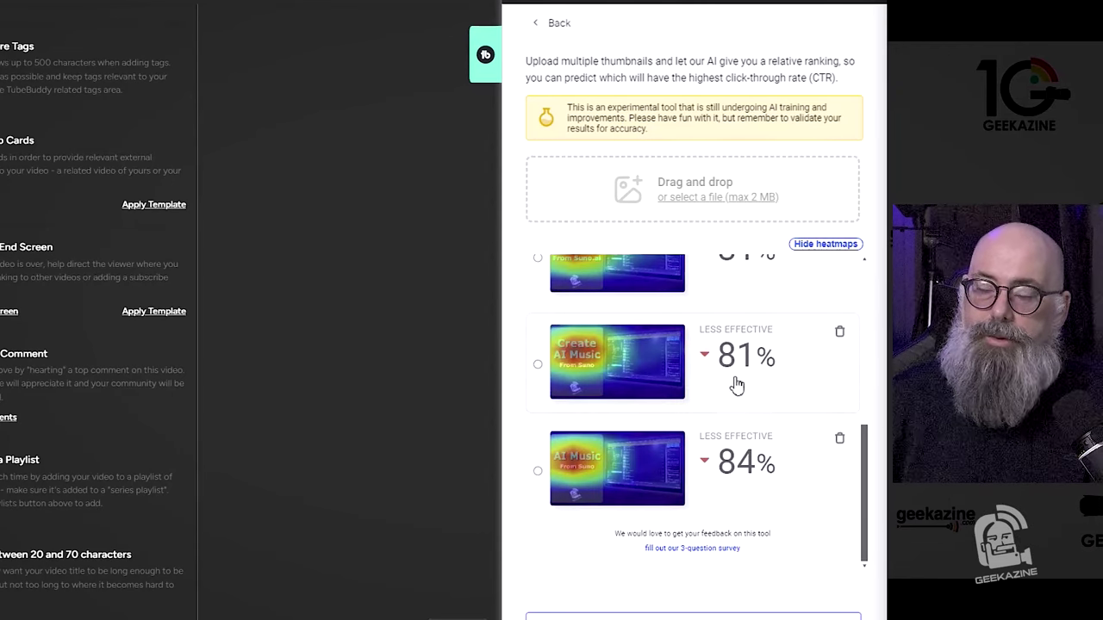
scroll(737, 386, "up", 5)
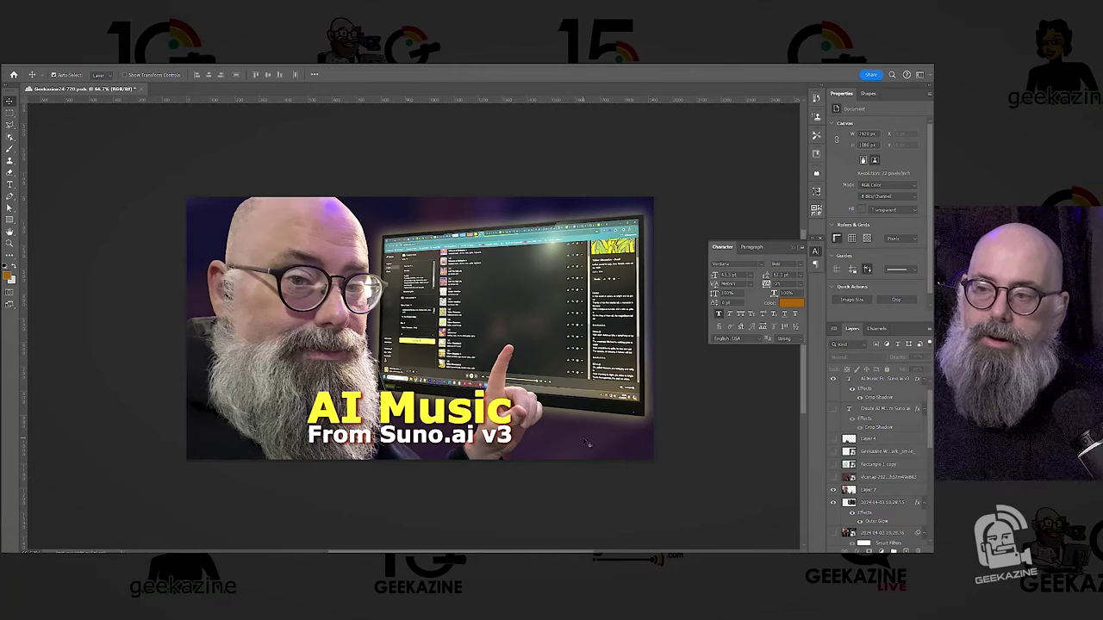
Step: In Photoshop, delete "v3" from the "From Suno.ai v3" line of the portrait version's text layer
scroll(888, 478, "down", 10)
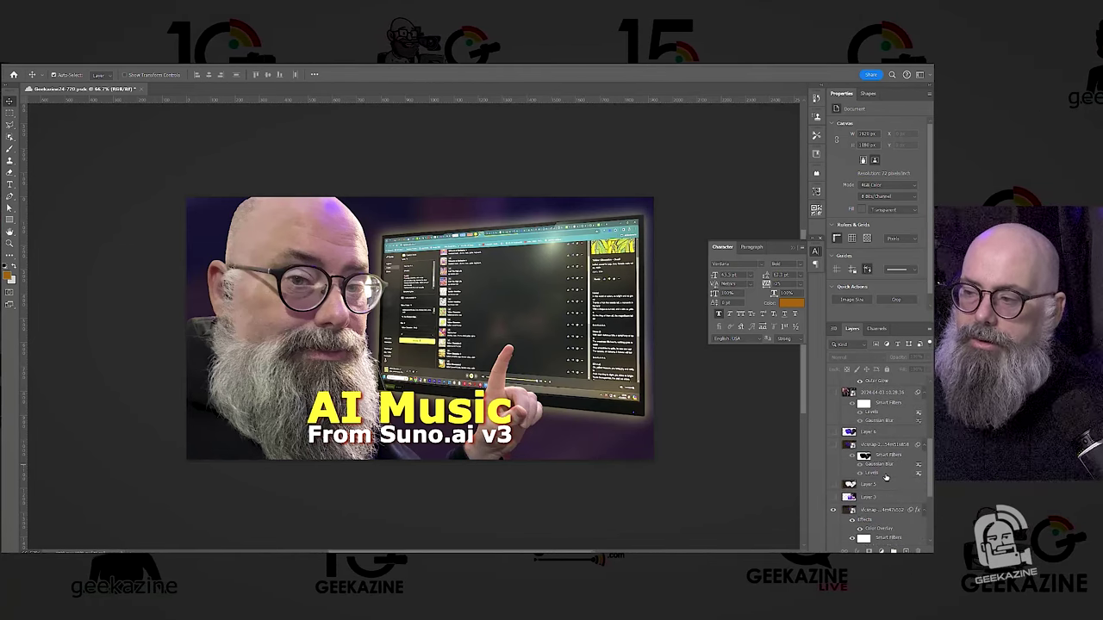
scroll(887, 478, "up", 5)
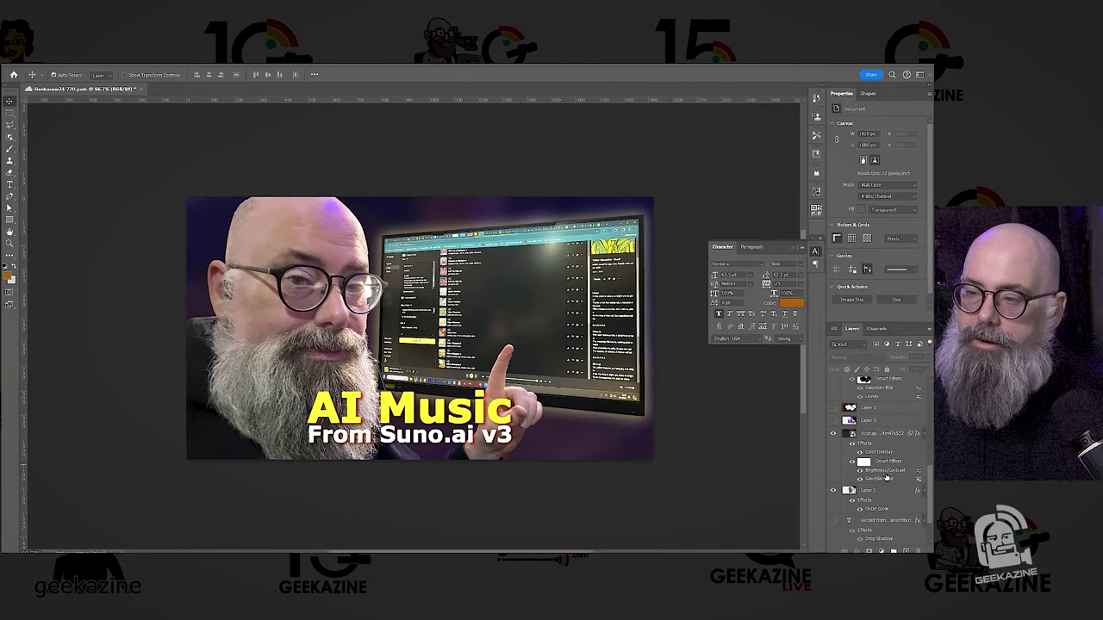
scroll(886, 476, "up", 4)
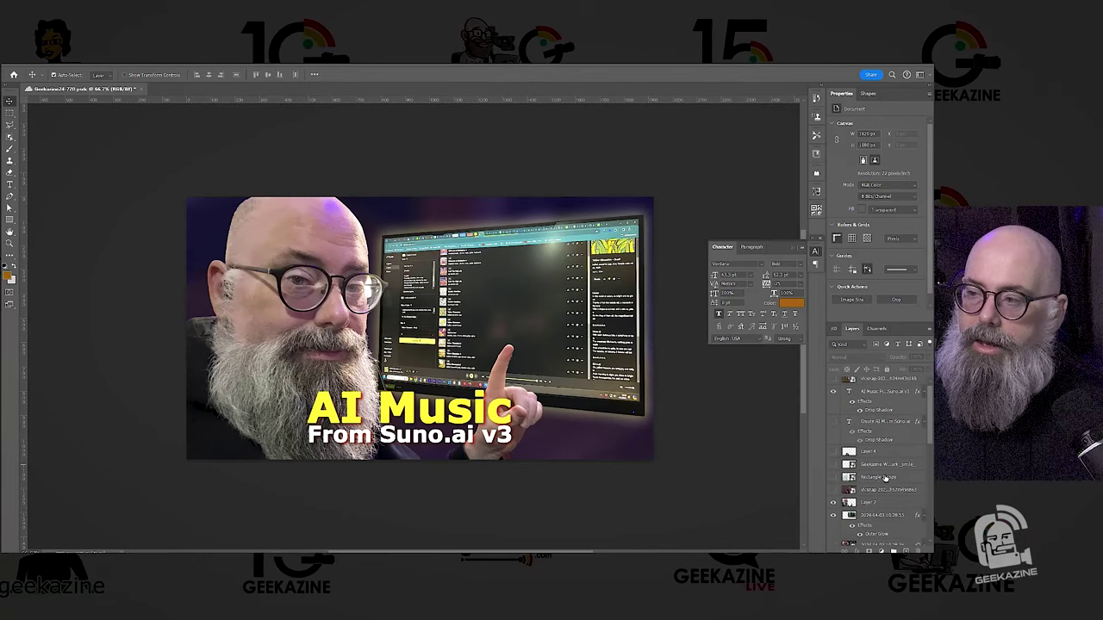
double_click(849, 395)
left_click(488, 438)
left_click_drag(485, 438, 510, 438)
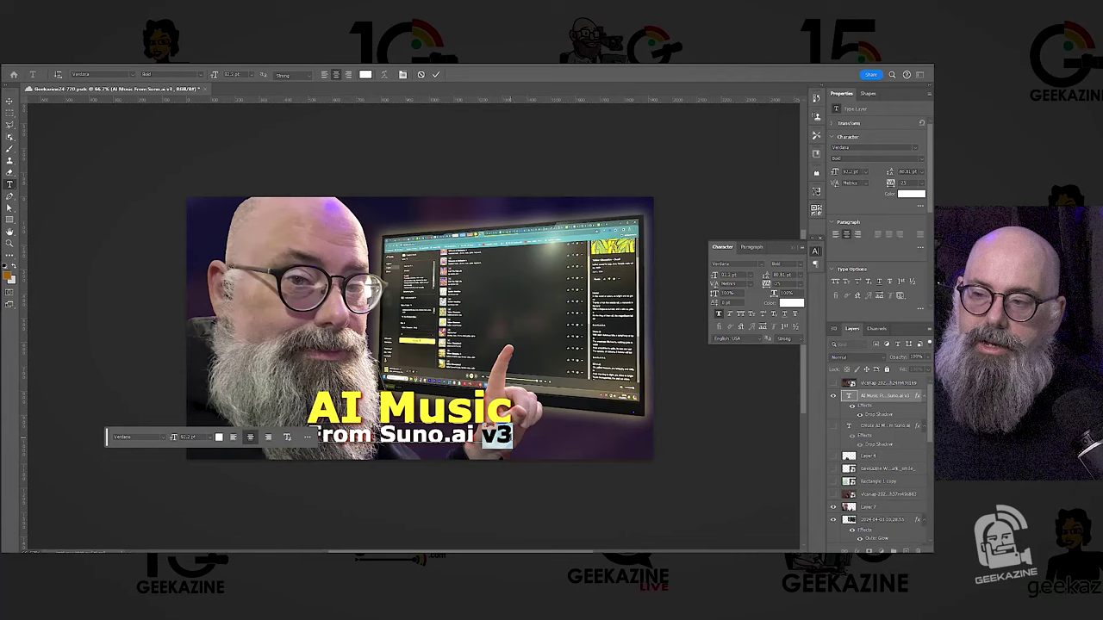
key("BackSpace")
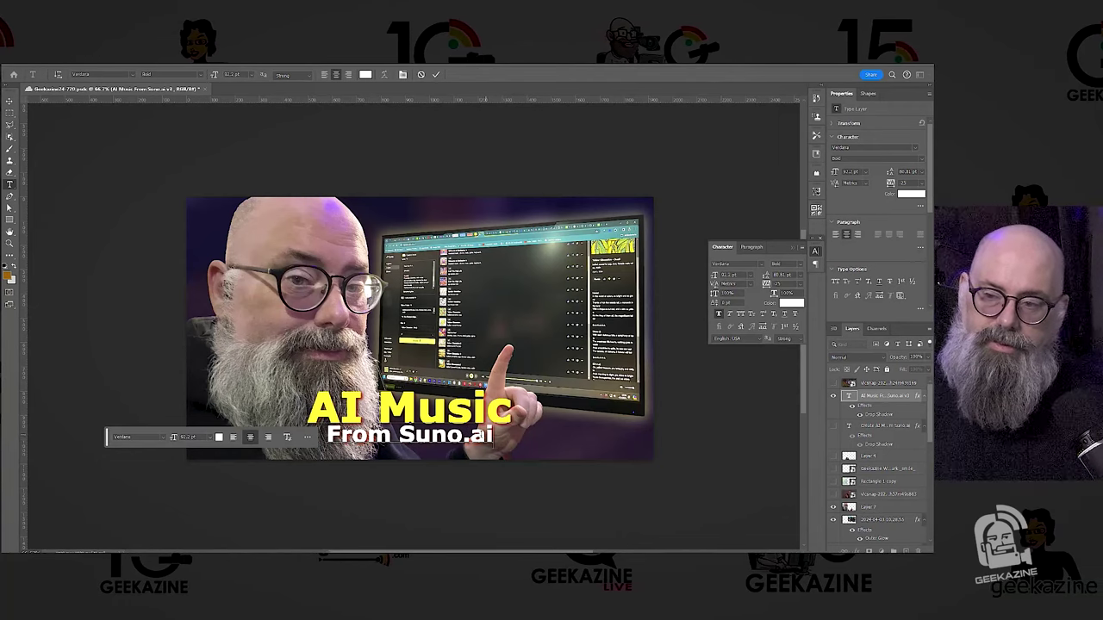
Step: Enlarge the "From Suno.ai" line to 114 pt and increase its leading to separate it from "AI Music"
left_click_drag(327, 436, 492, 436)
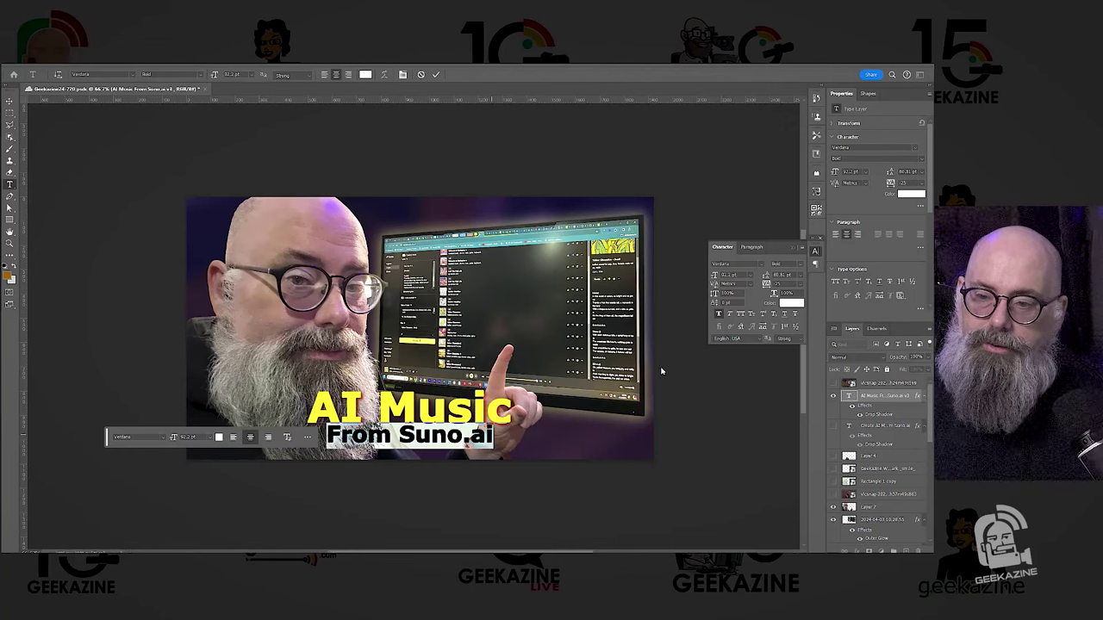
left_click(740, 275)
scroll(738, 275, "up", 20)
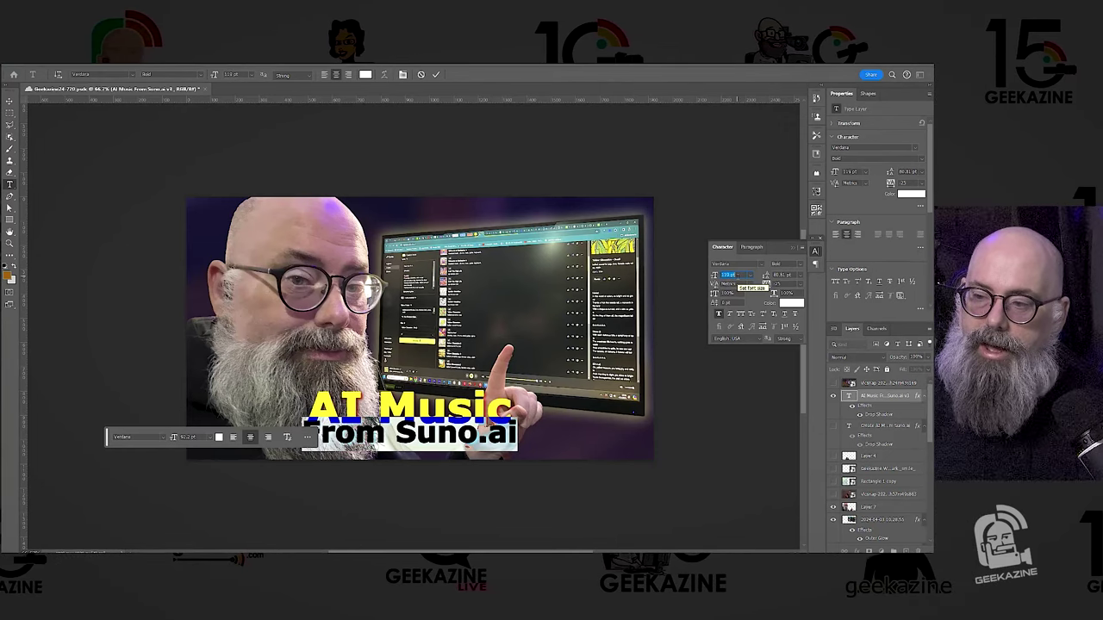
key("Down")
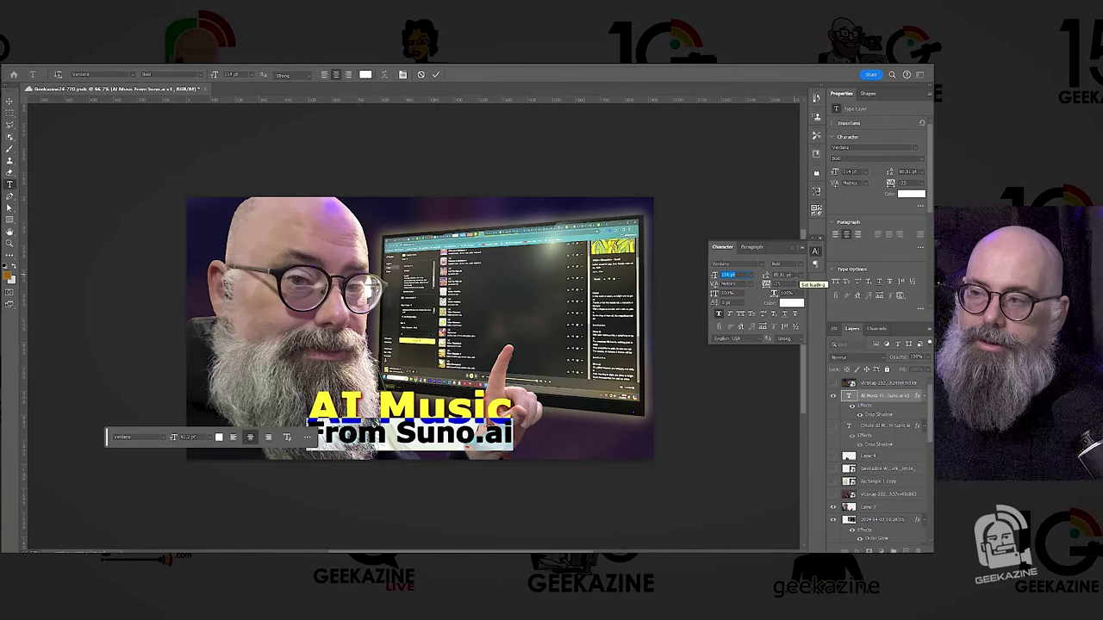
scroll(795, 275, "up", 19)
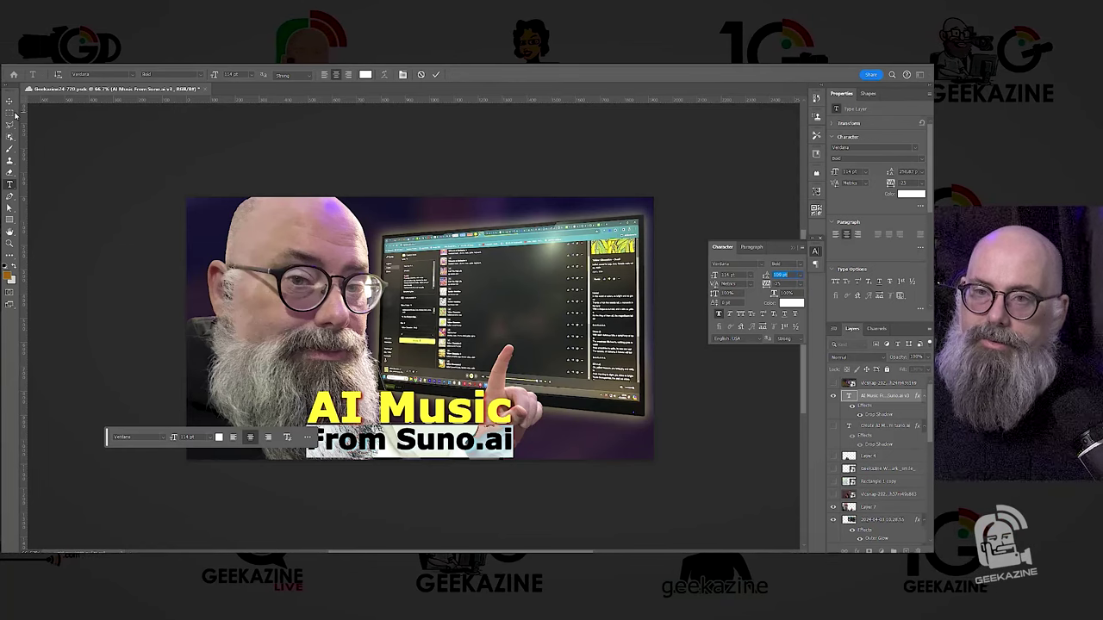
Step: Move the "AI Music From Suno.ai" text to the upper edge of the thumbnail, overlapping the forehead and monitor
left_click(12, 102)
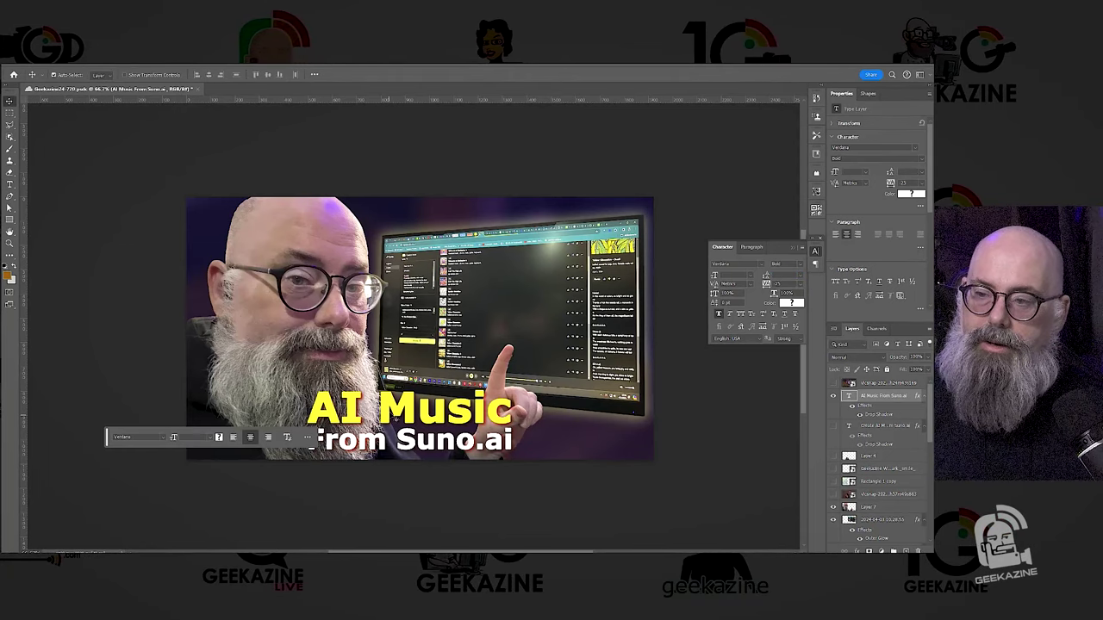
left_click_drag(405, 422, 416, 236)
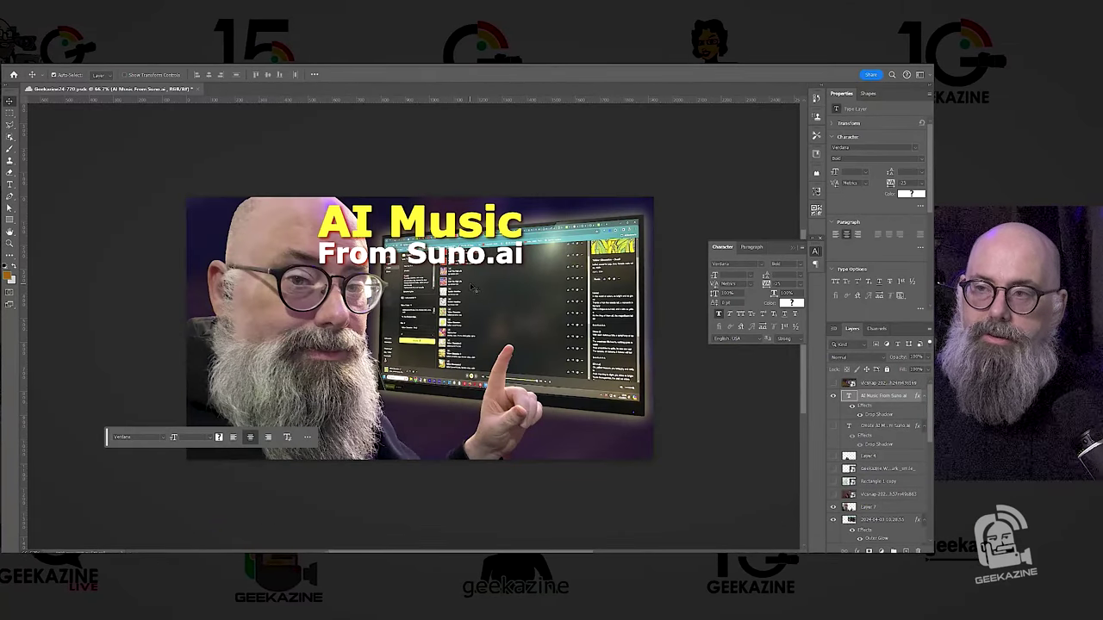
left_click(510, 175)
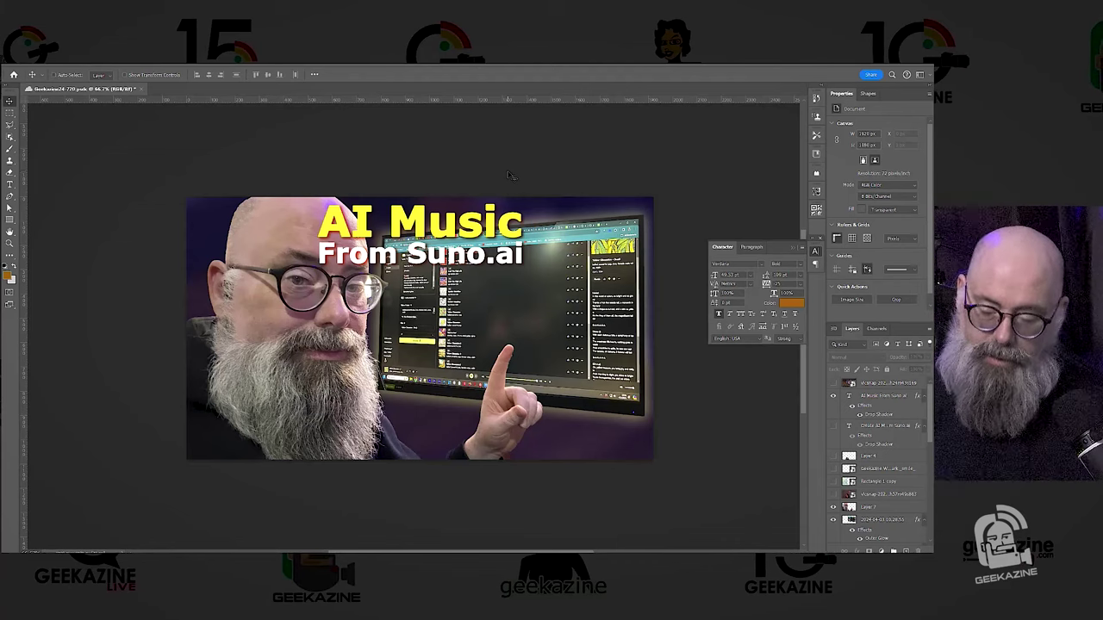
Step: Check the thumbnail's legibility at a reduced size of 12.5% and return to the working size
key("ctrl+minus")
key("ctrl+minus")
key("ctrl+minus")
key("ctrl+minus")
key("ctrl+minus")
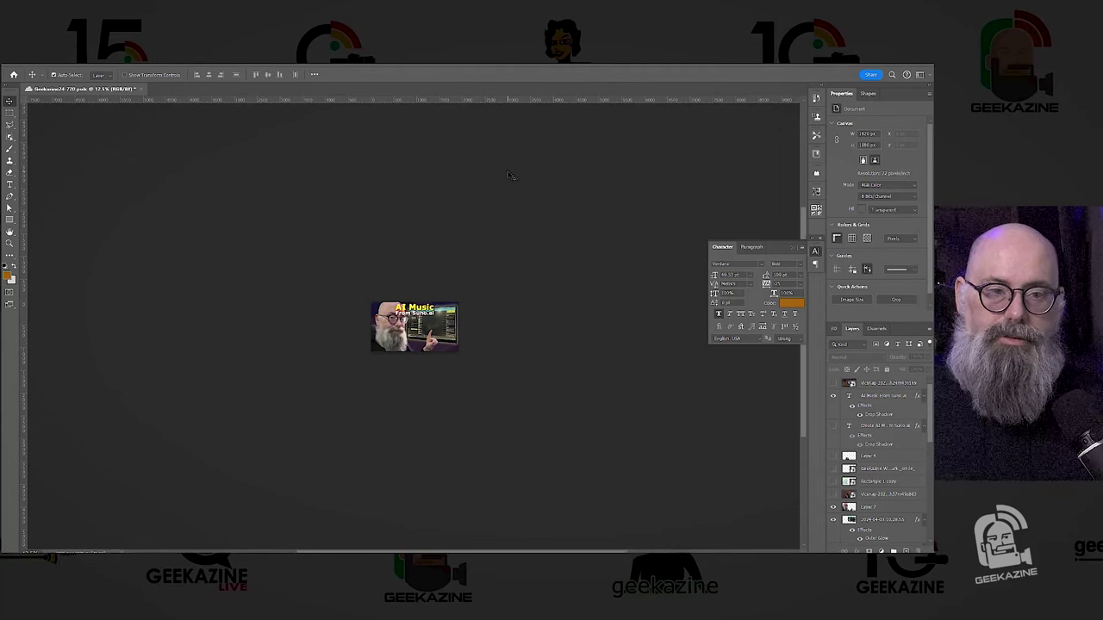
key("ctrl+plus")
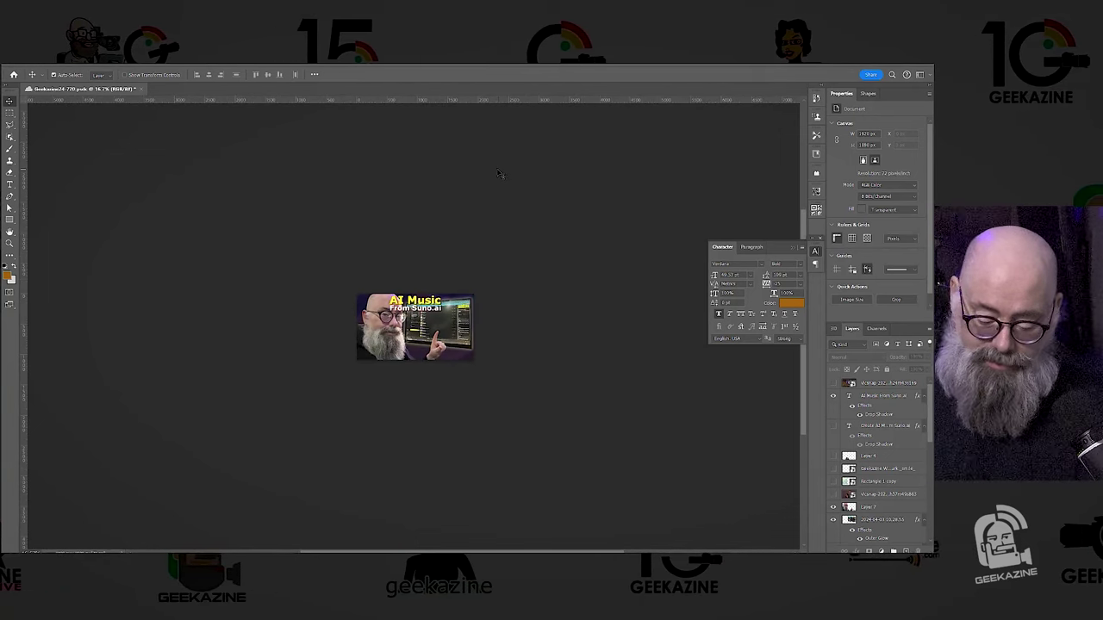
key("ctrl+plus")
key("ctrl+plus")
key("ctrl+plus")
key("ctrl+plus")
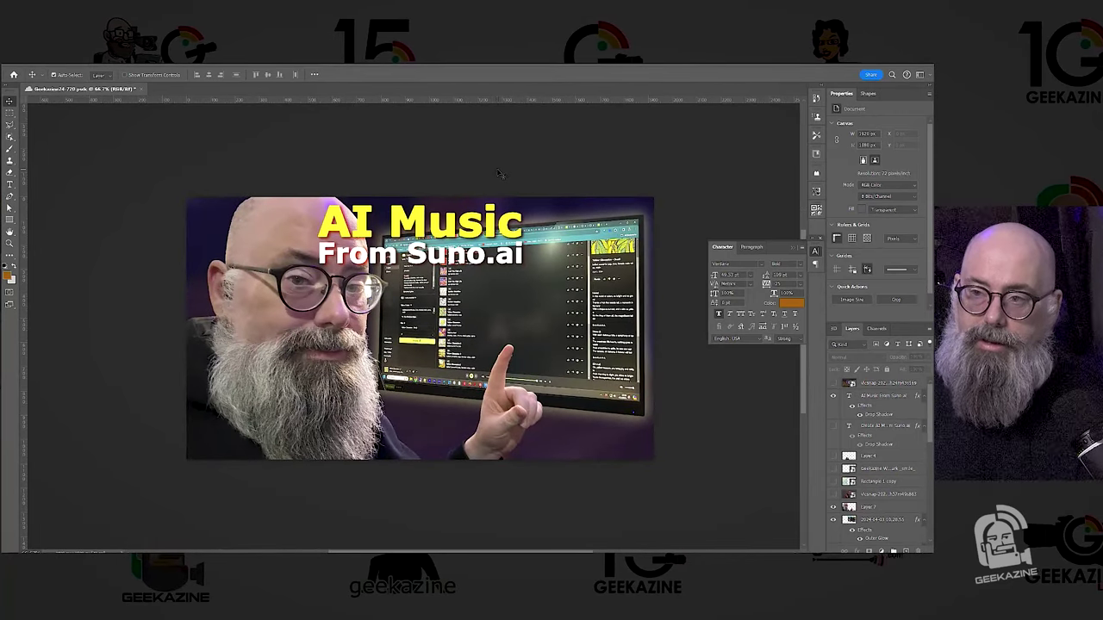
Step: Shift the monitor image down below the text, and return the portrait cutout to its original height
left_click(275, 373)
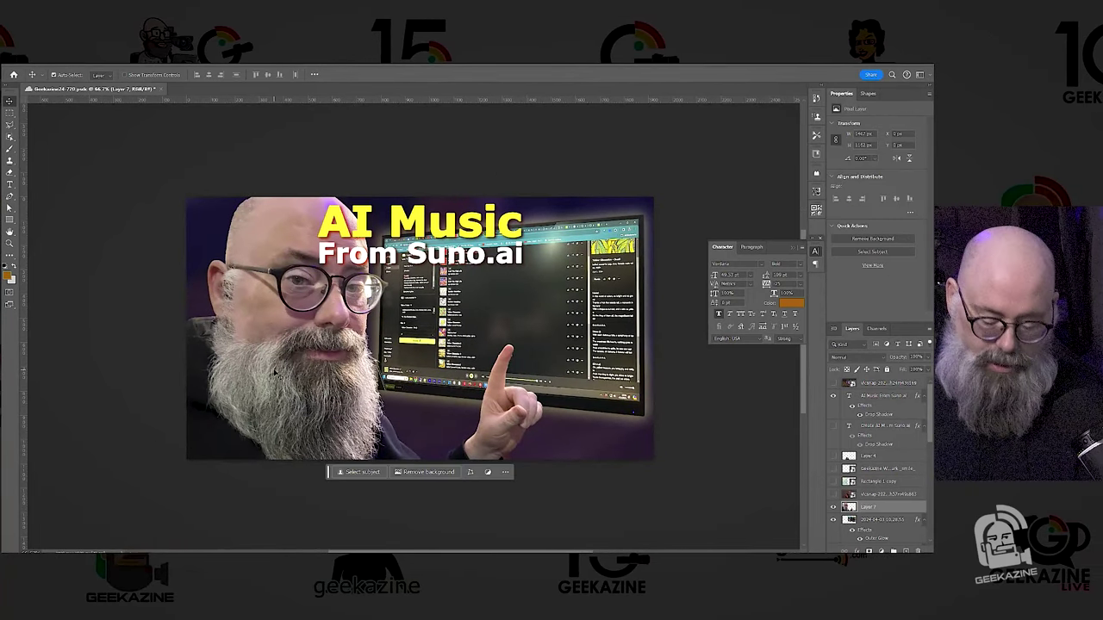
left_click_drag(275, 372, 275, 399)
left_click(557, 381)
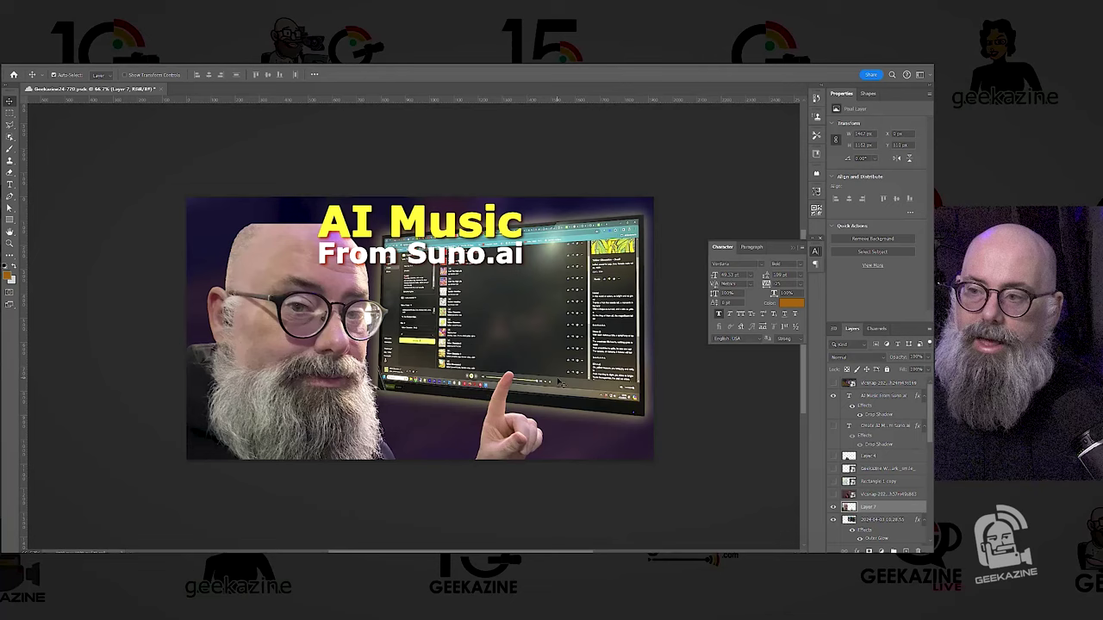
left_click_drag(557, 381, 557, 415)
left_click_drag(295, 299, 296, 272)
key("shift+Up")
key("shift+Up")
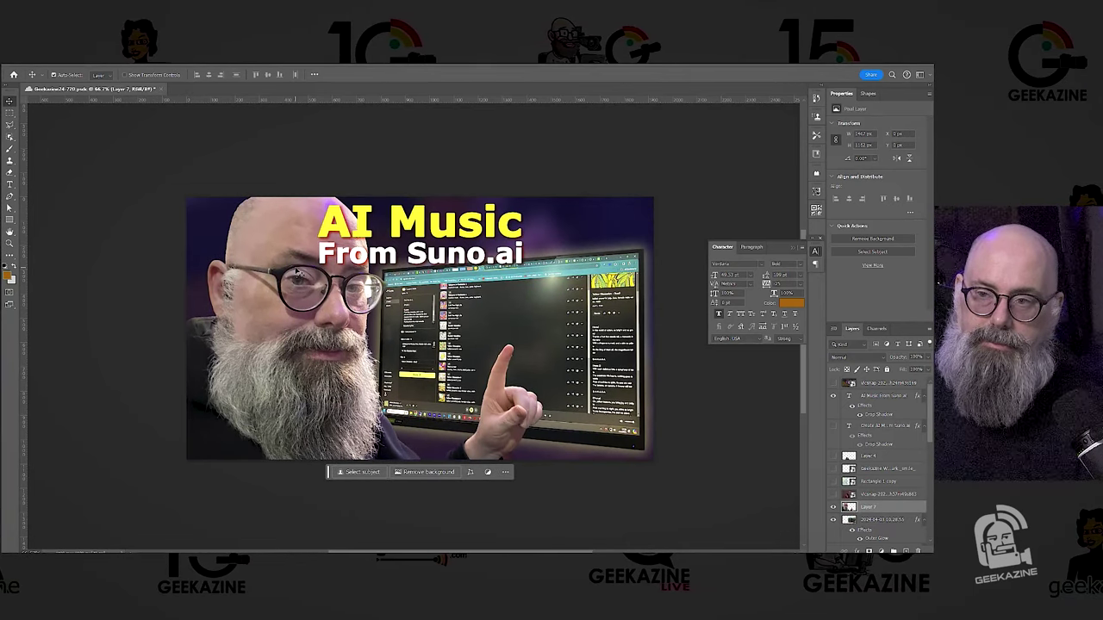
Step: Outline the pointing hand with the Polygonal Lasso and cut it from the portrait layer
left_click(10, 125)
left_click(452, 402)
left_click(429, 480)
left_click(551, 490)
left_click(579, 389)
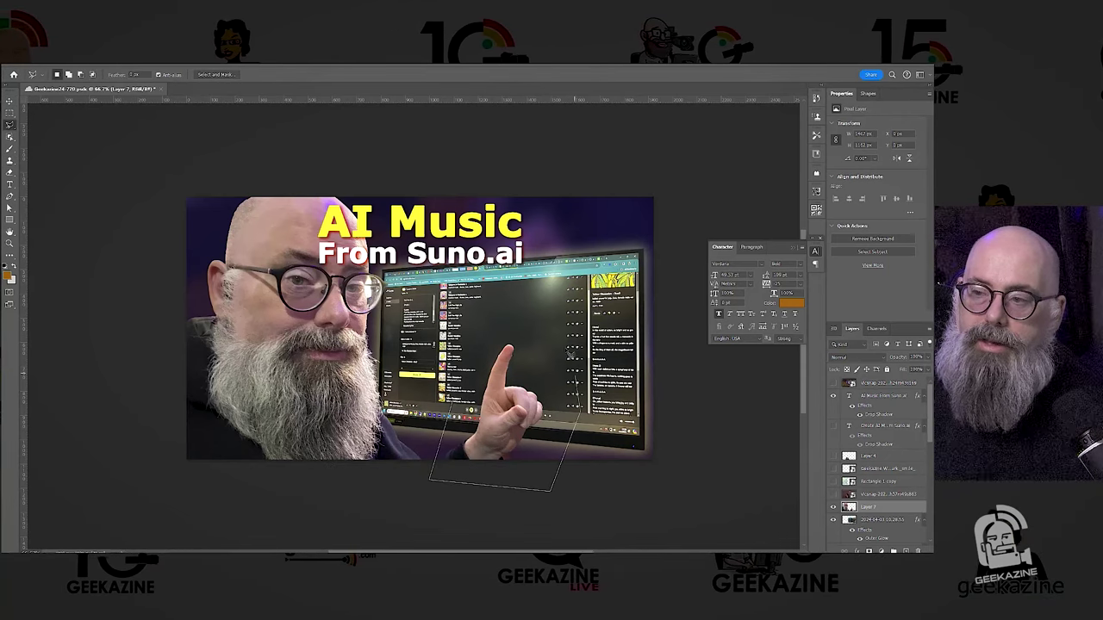
left_click(483, 325)
left_click(453, 402)
key("Delete")
key("ctrl+d")
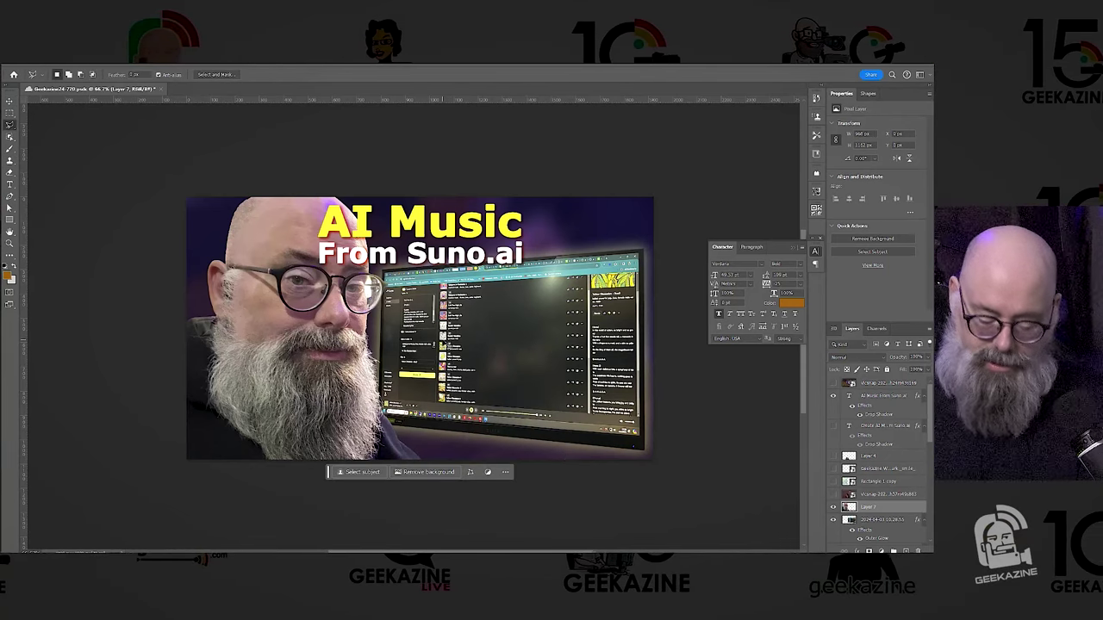
Step: Paste the hand as its own layer, place it over the monitor's lower edge and rotate it slightly clockwise
key("ctrl+v")
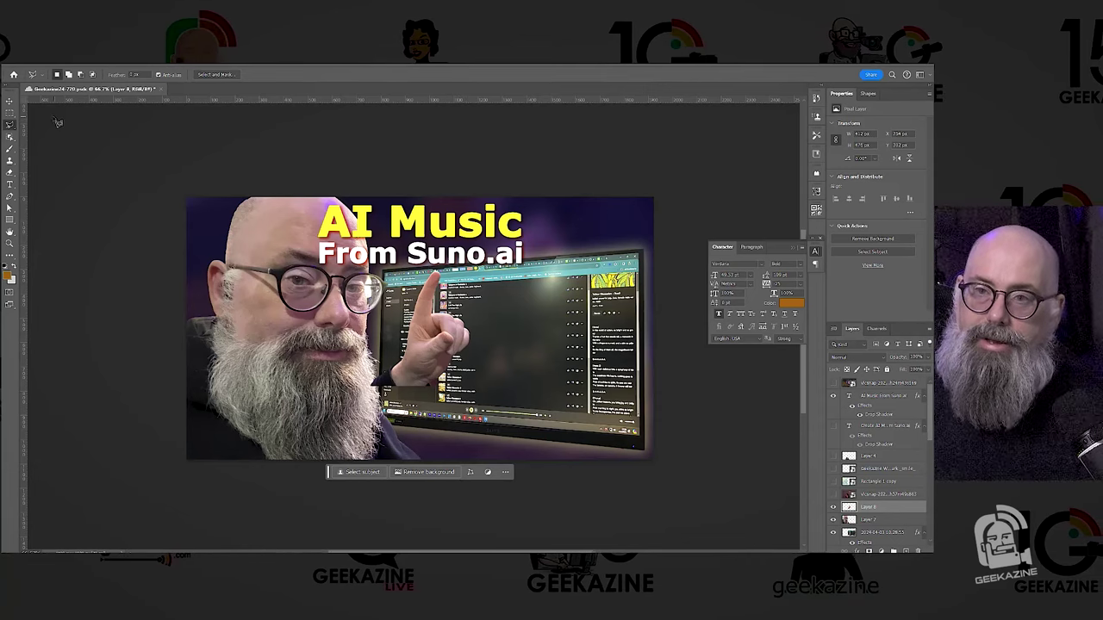
left_click_drag(448, 348, 521, 458)
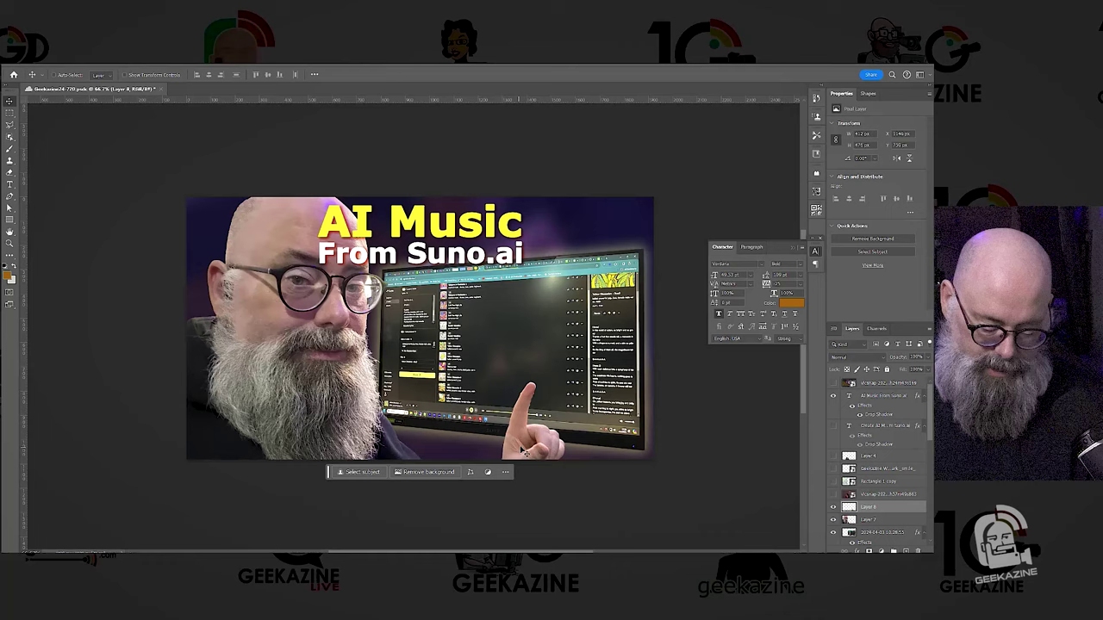
key("ctrl+t")
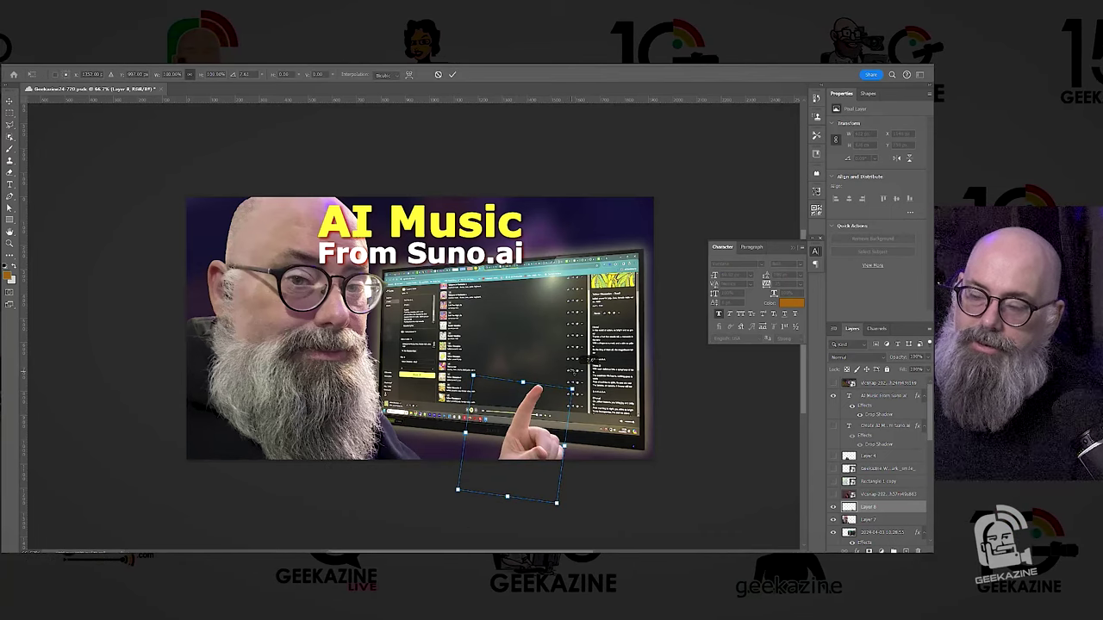
key("Return")
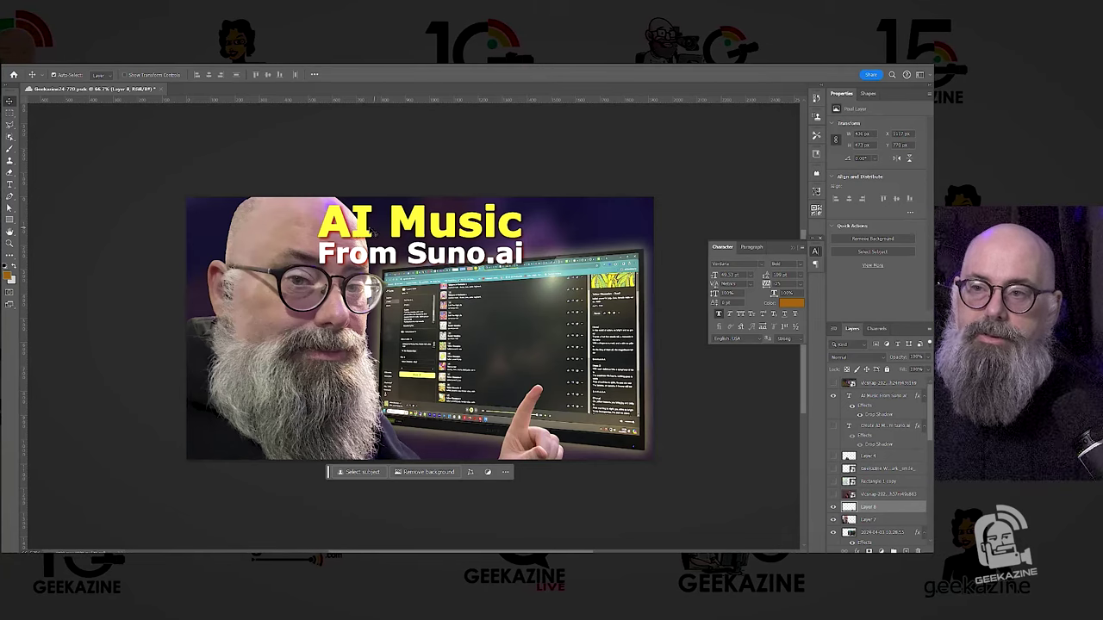
Step: Move the "AI Music From Suno.ai" text clear of the face to above the monitor and show the Geekazine watermark layer
left_click_drag(366, 230, 456, 230)
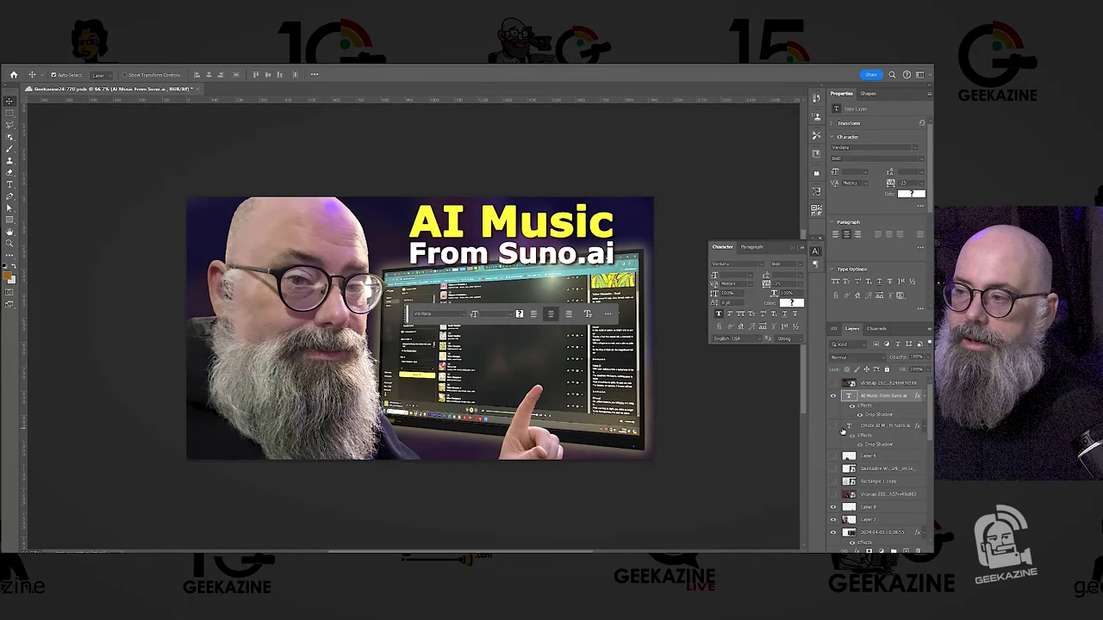
left_click(834, 468)
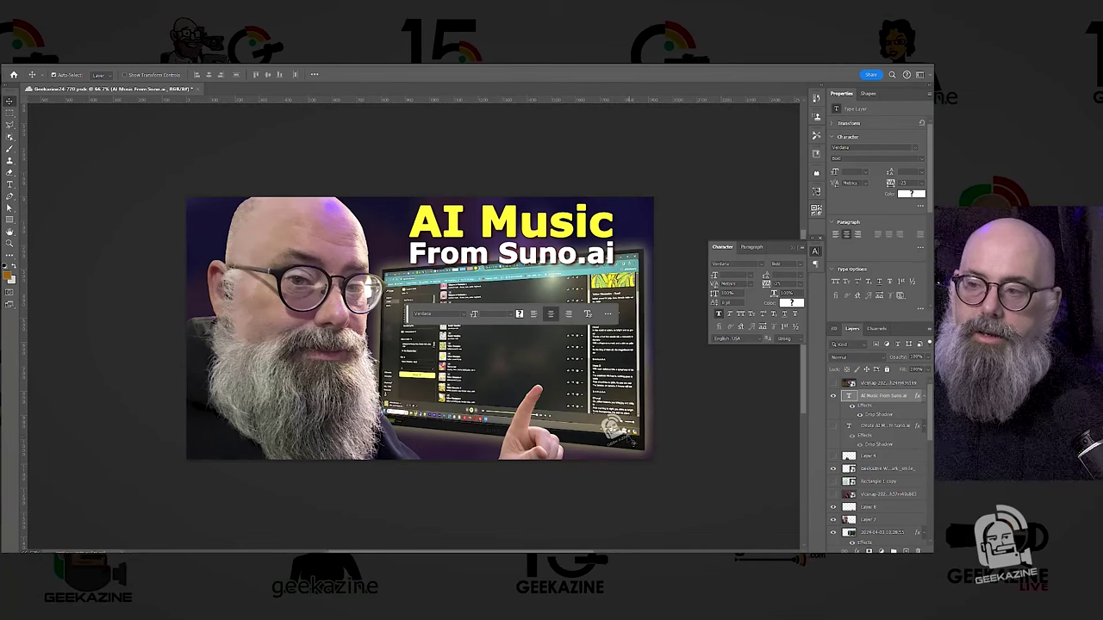
Step: Move the Geekazine watermark to the thumbnail's lower-left corner and open Save for Web to export the design
left_click_drag(627, 435, 227, 422)
left_click(689, 493)
key("ctrl+alt+shift+s")
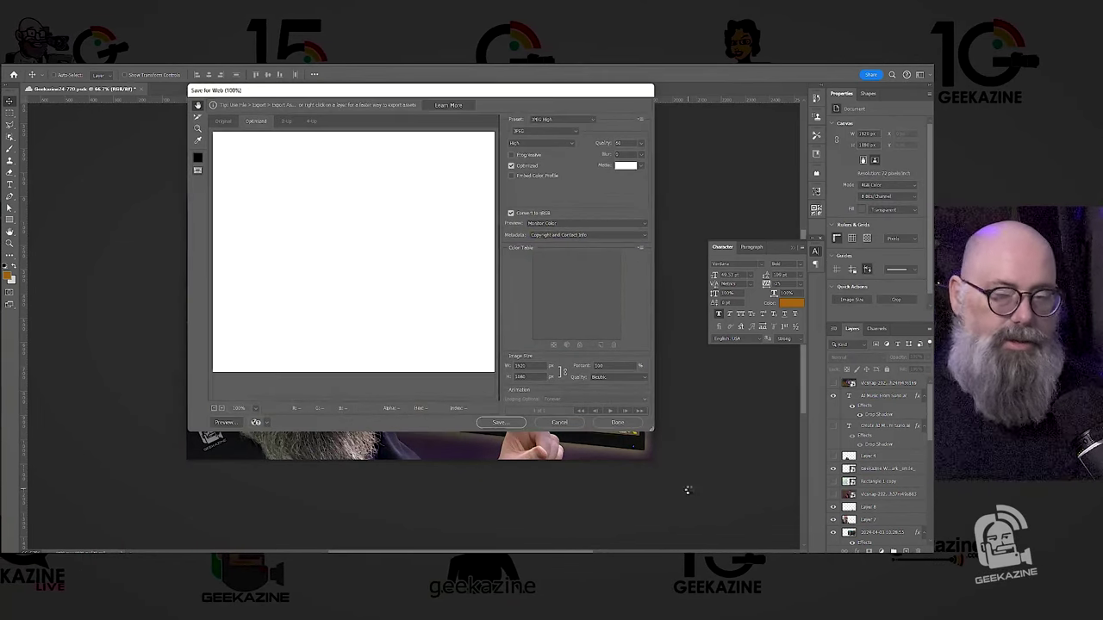
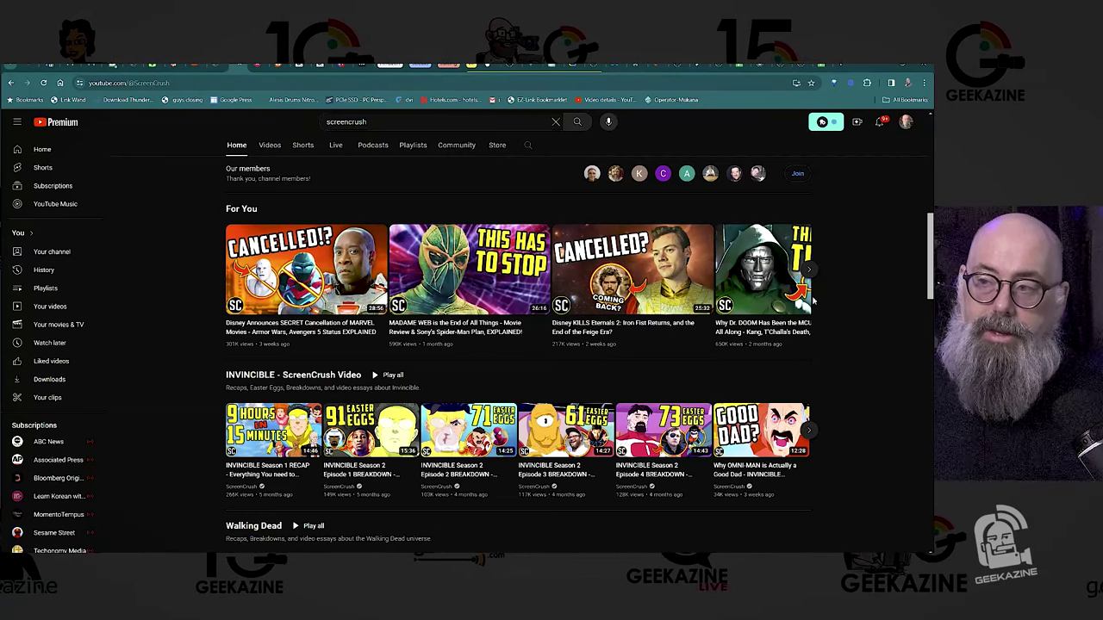
Step: Browse the ScreenCrush channel's recommended video thumbnails, and compare the current video thumbnail with the Thumbnail Analyzer heatmaps
left_click(809, 271)
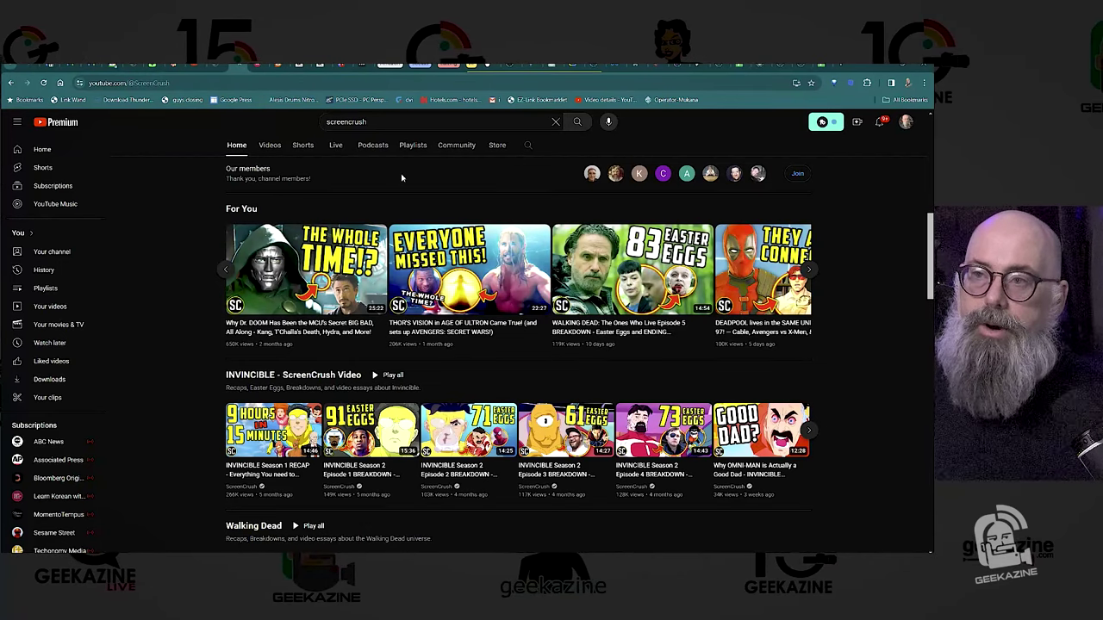
left_click(215, 67)
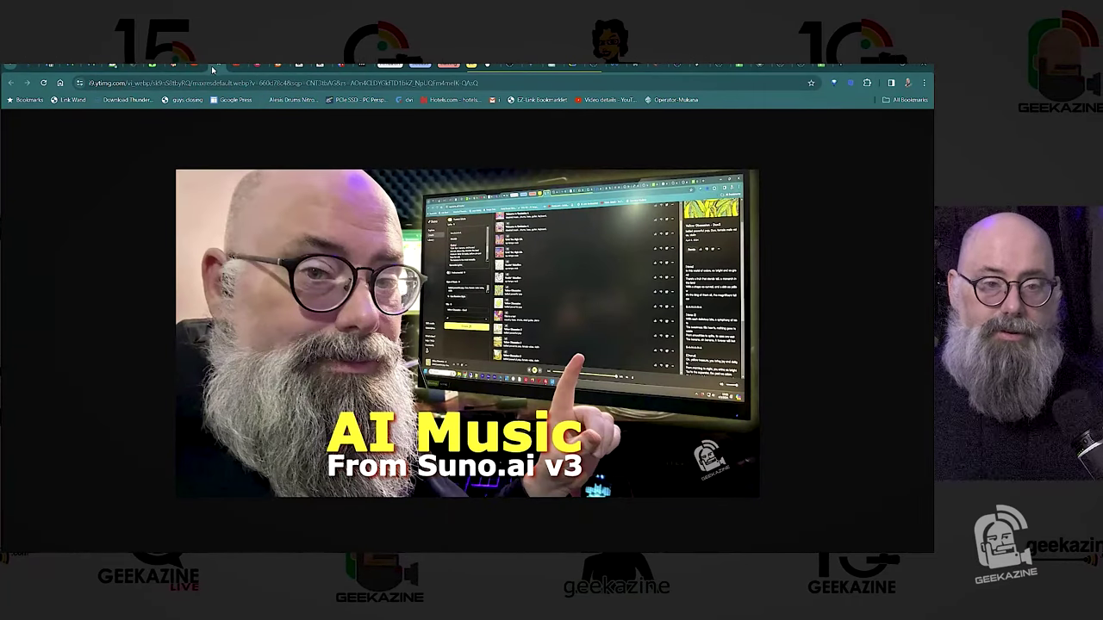
left_click(195, 69)
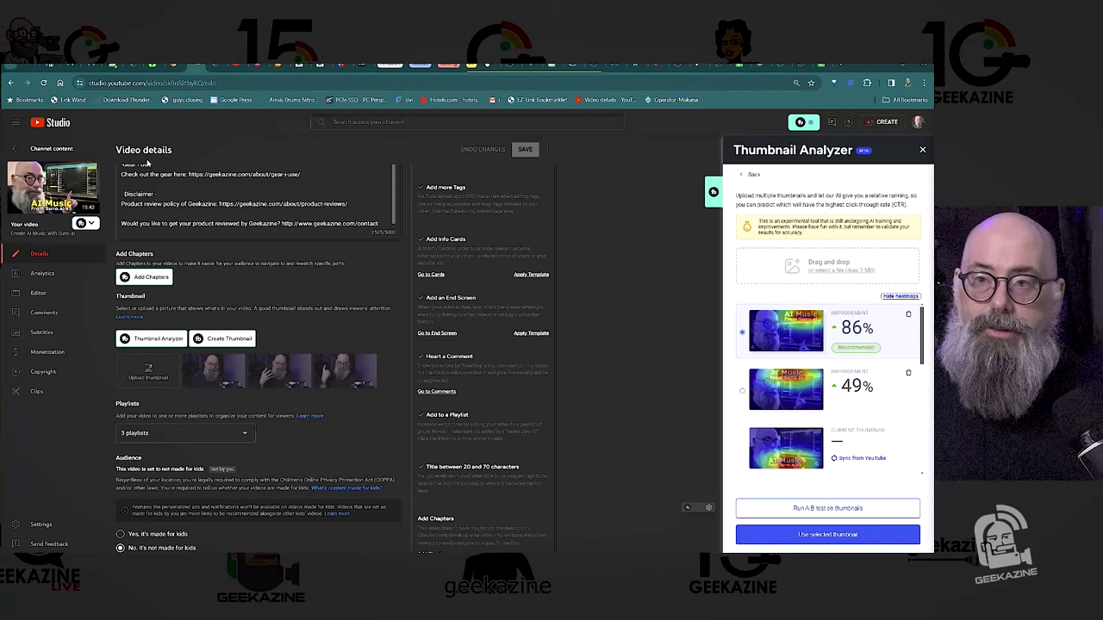
left_click(215, 69)
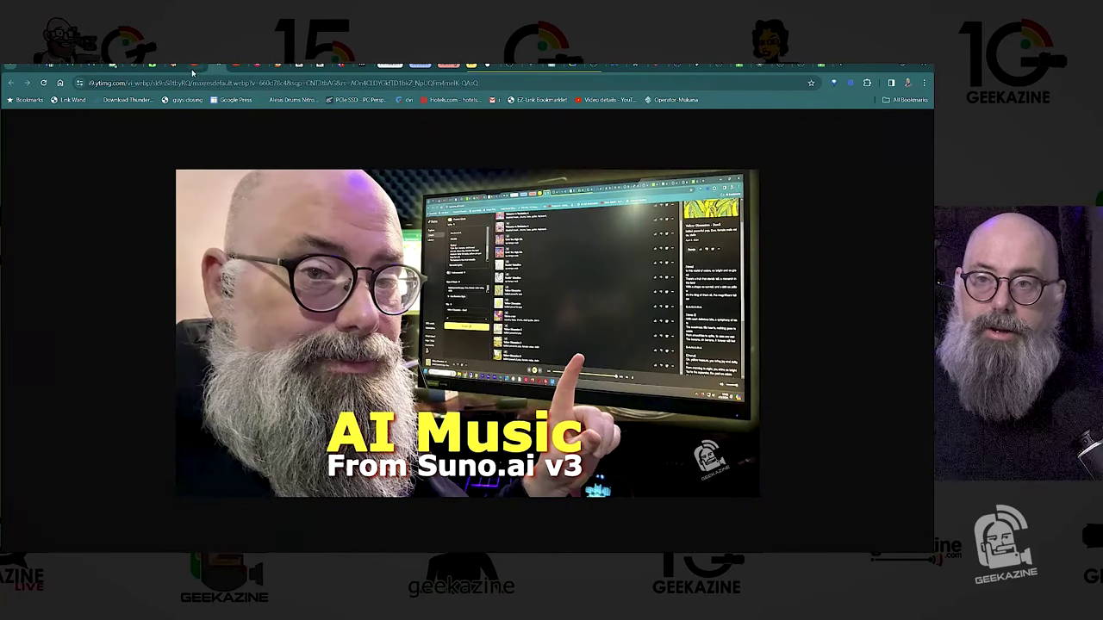
left_click(193, 70)
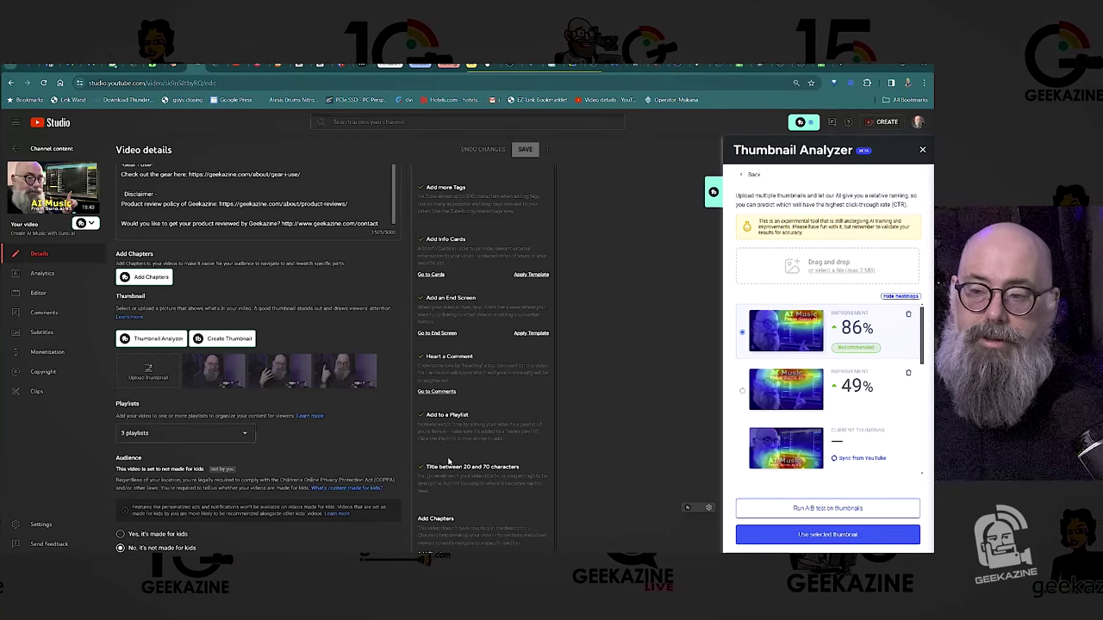
Step: Switch to Photoshop and shift the portrait layer left until the back of the head is cropped by the canvas edge
mouse_move(278, 550)
left_click(279, 520)
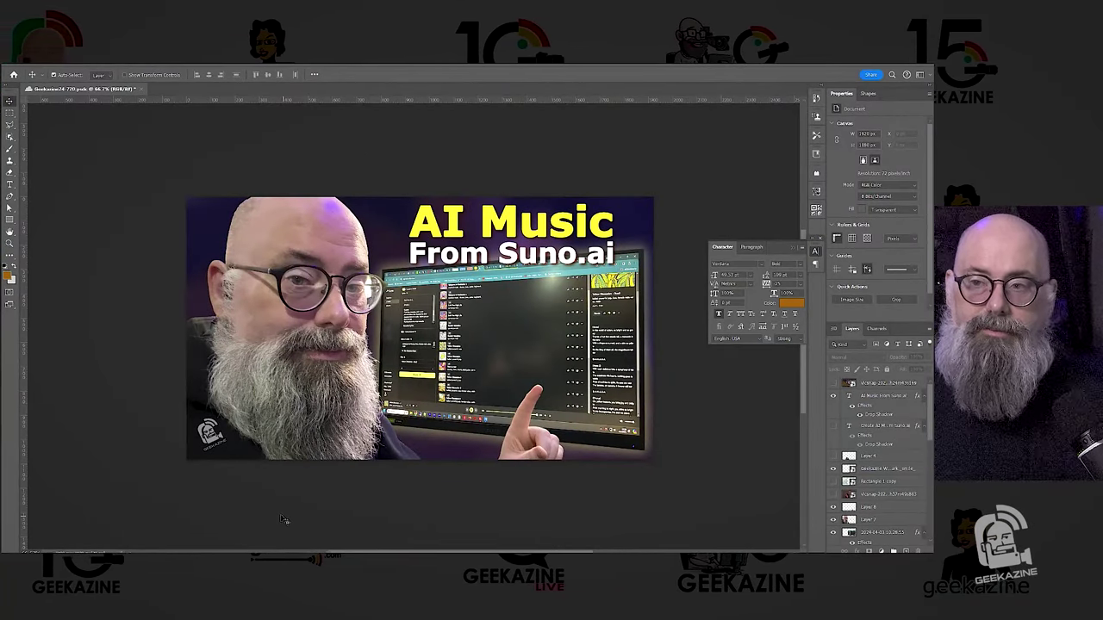
left_click(315, 280)
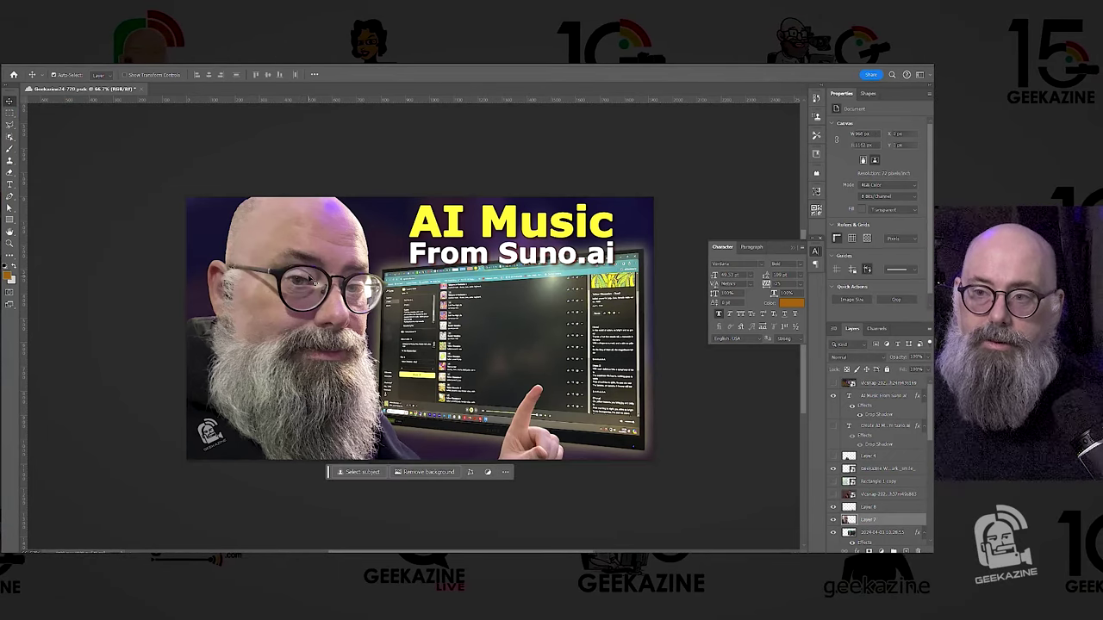
key("shift+Left")
key("shift+Left")
key("shift+Left")
key("shift+Left")
key("shift+Left")
key("shift+Left")
key("shift+Left")
key("shift+Left")
key("shift+Left")
key("shift+Left")
key("shift+Left")
key("shift+Left")
key("shift+Left")
key("shift+Left")
key("shift+Left")
key("shift+Left")
key("shift+Left")
key("shift+Left")
key("shift+Left")
key("shift+Left")
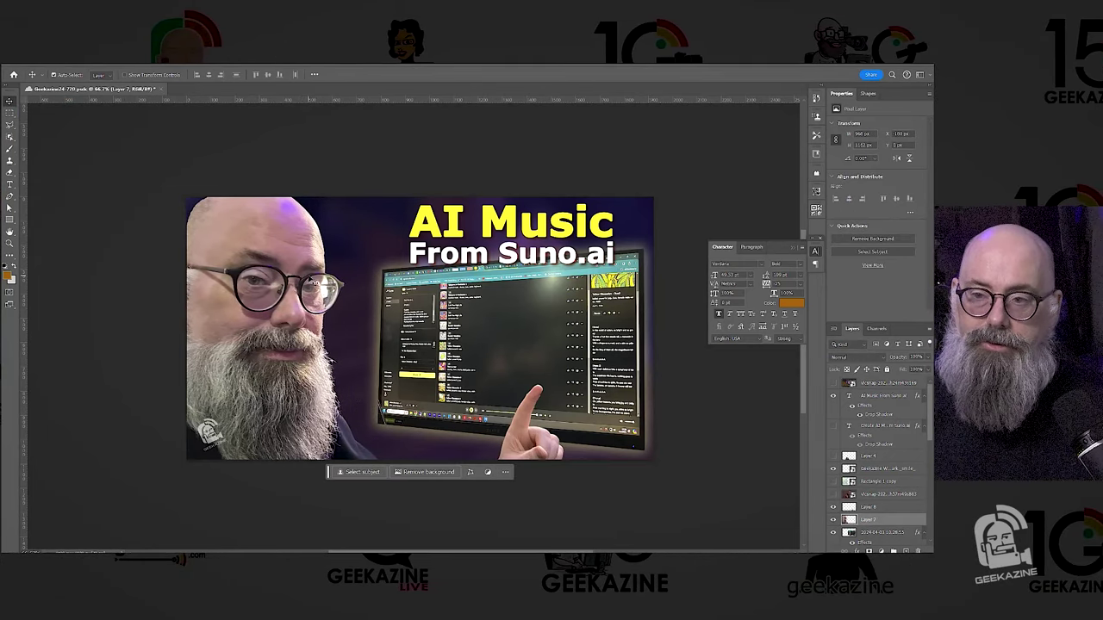
key("shift+Left")
key("shift+Left")
key("shift+Left")
key("shift+Left")
key("shift+Left")
key("shift+Left")
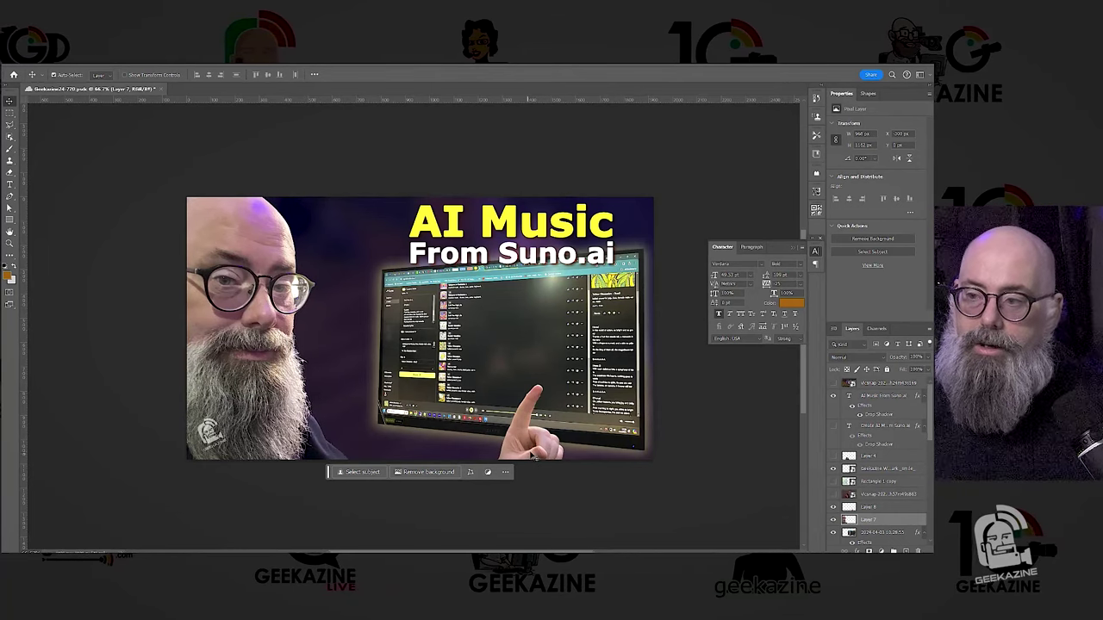
Step: Shift the pointing hand layer about 150 px left along the monitor's lower edge
left_click(493, 457)
key("shift+Left")
key("shift+Left")
key("shift+Left")
key("shift+Left")
key("shift+Left")
key("shift+Left")
key("shift+Left")
key("shift+Left")
key("shift+Left")
key("shift+Left")
key("shift+Left")
key("shift+Left")
key("shift+Left")
key("shift+Left")
key("shift+Left")
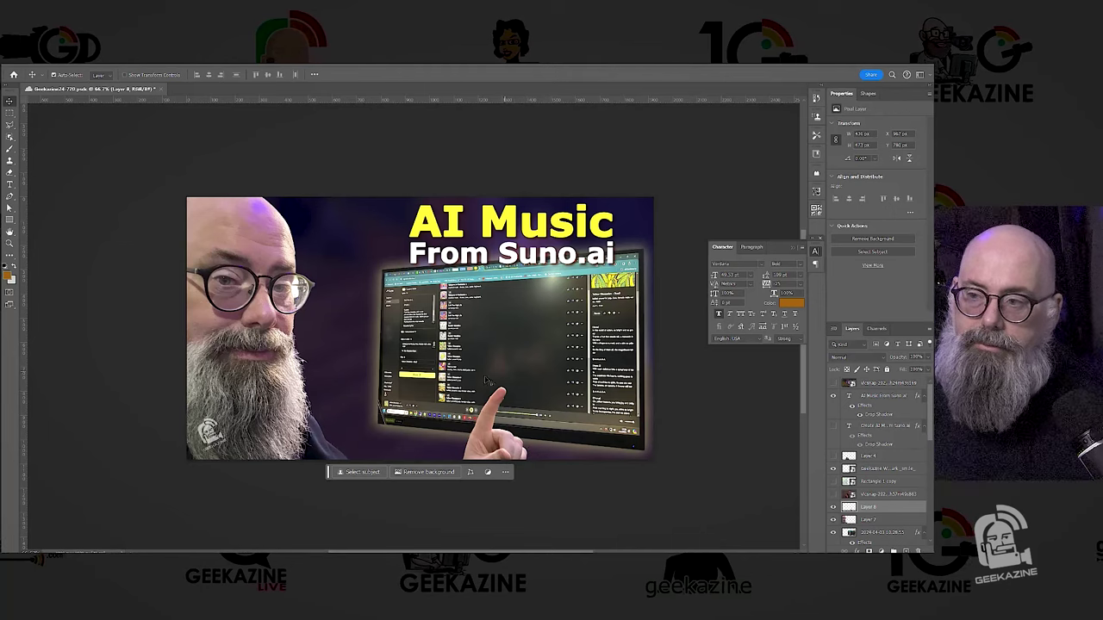
Step: Scale the monitor image down proportionally and place it behind the hand, clear of the text above
left_click_drag(563, 370, 517, 371)
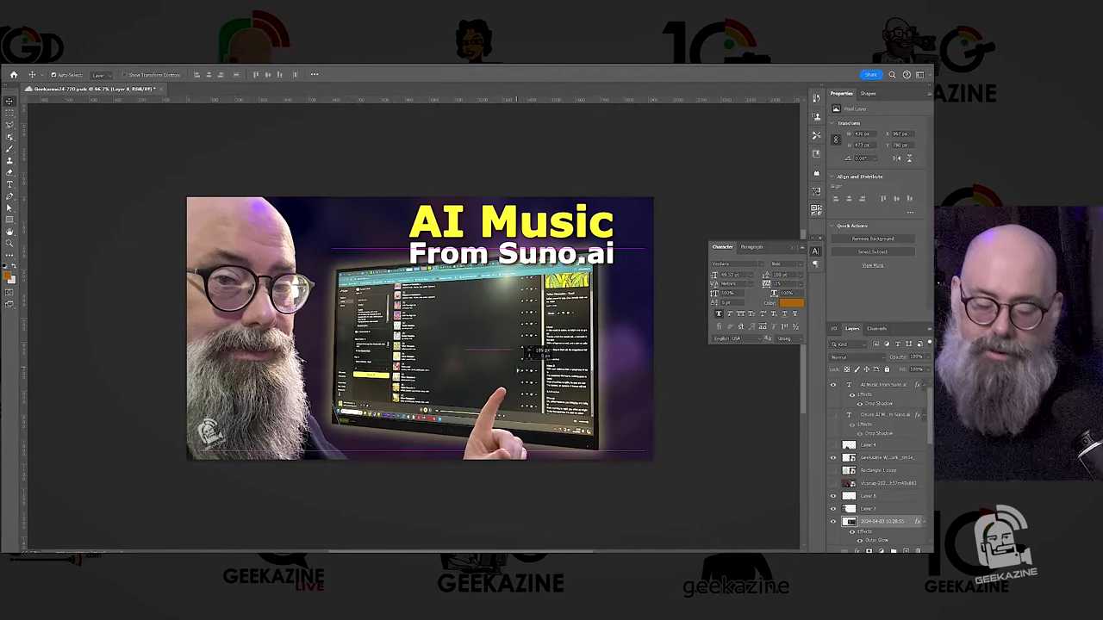
key("ctrl+t")
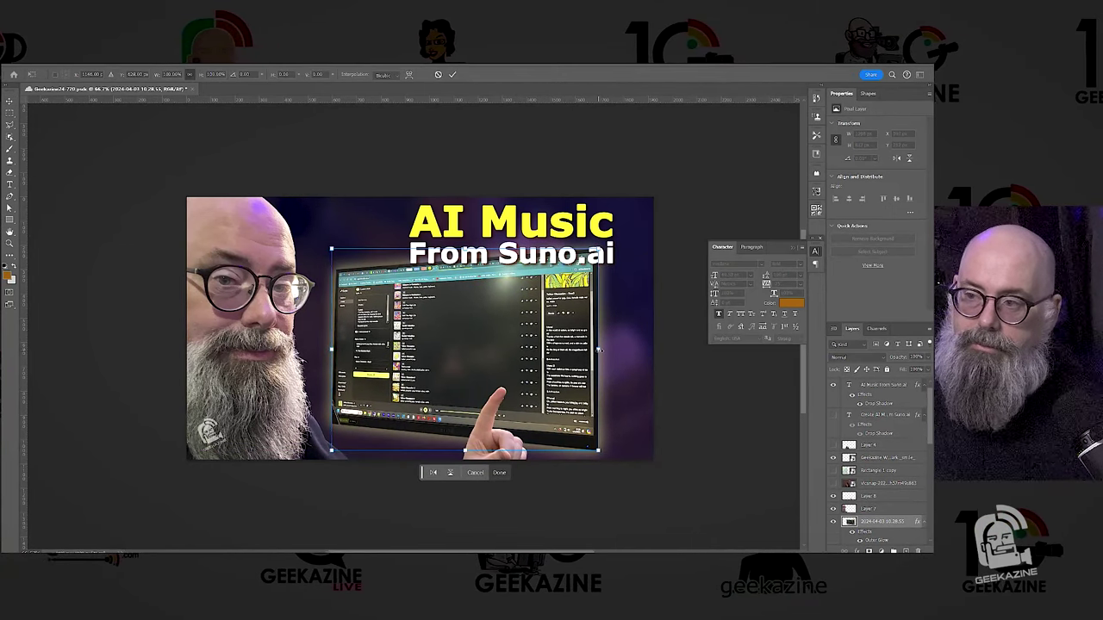
left_click_drag(598, 351, 617, 363)
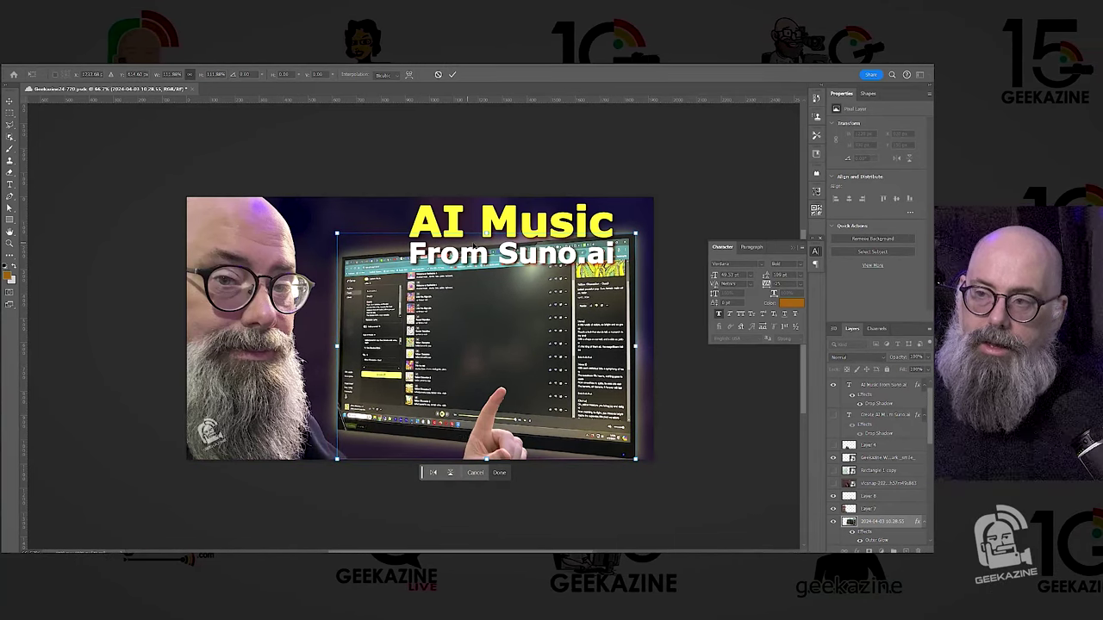
left_click_drag(486, 232, 481, 280)
left_click_drag(473, 367, 500, 358)
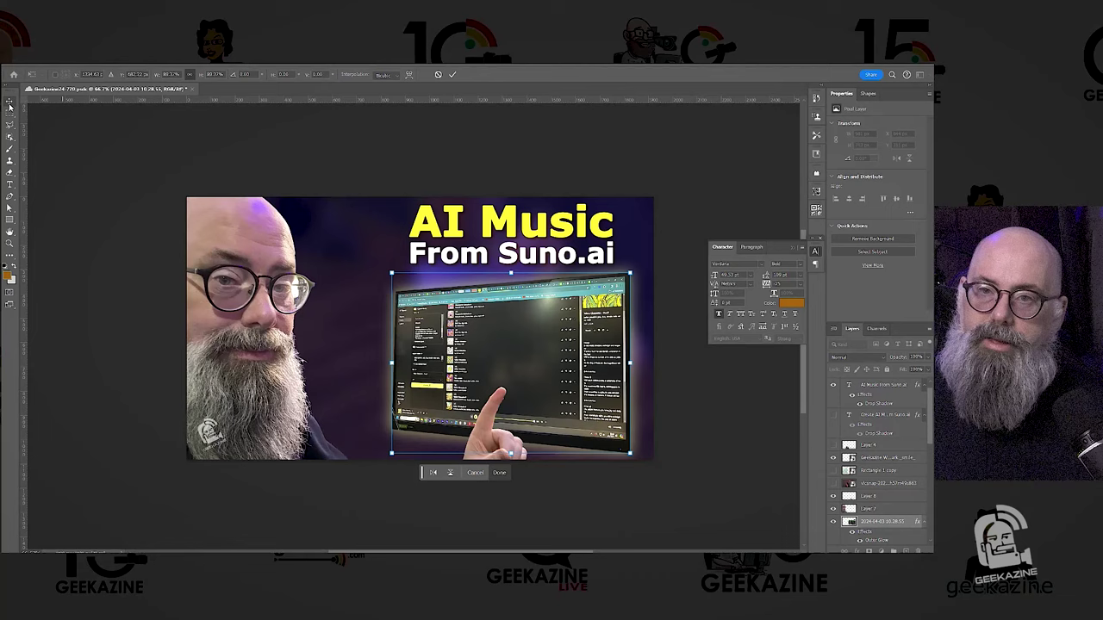
left_click(10, 105)
Step: Enlarge the "AI Music From Suno.ai" text proportionally until it spans slightly wider than the monitor
left_click(492, 225)
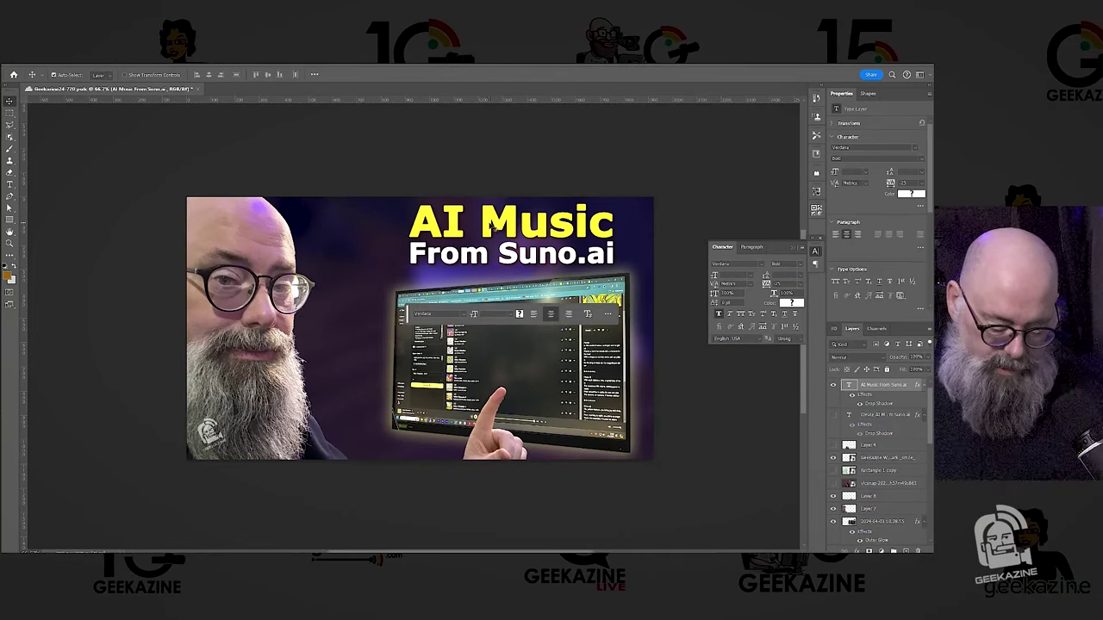
key("ctrl+t")
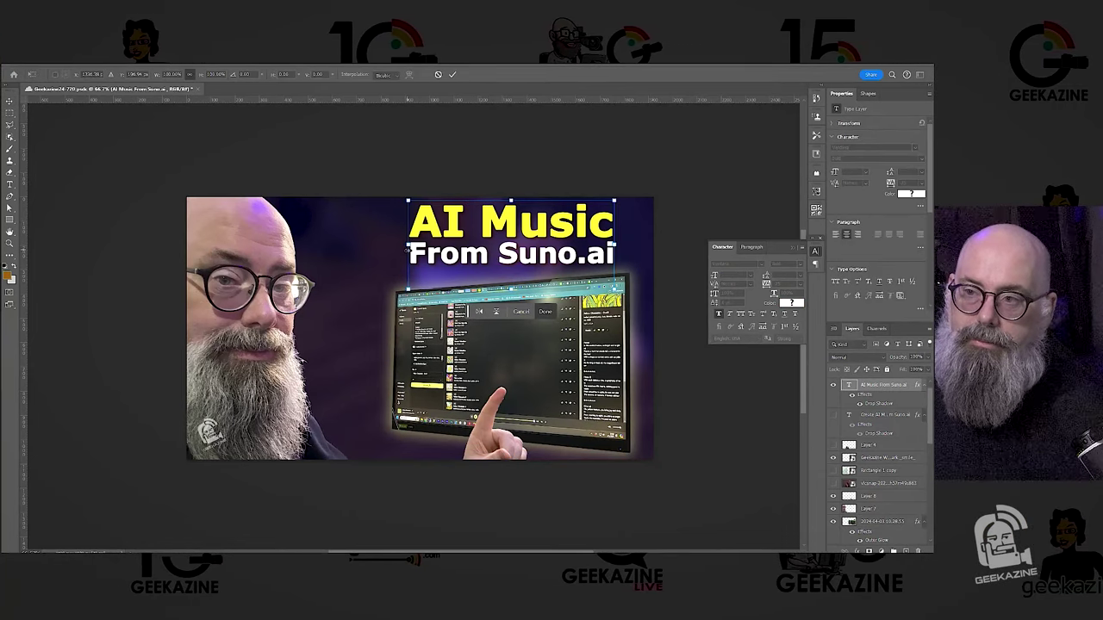
left_click_drag(407, 246, 379, 245)
key("Return")
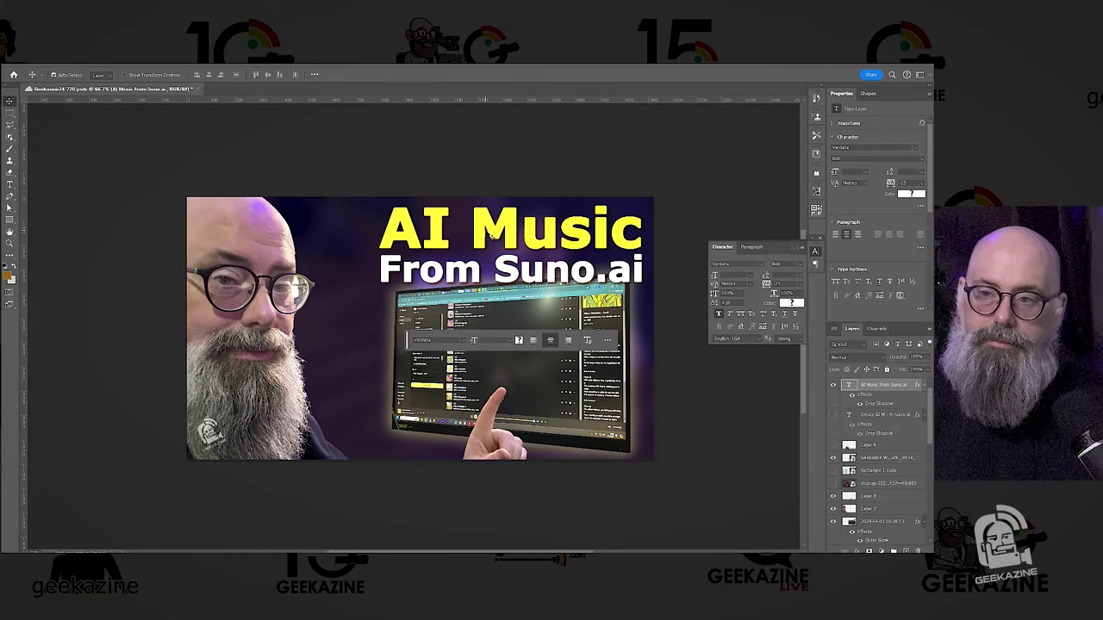
Step: Shift the portrait about 120 px back to the right and move the Geekazine watermark onto the monitor's lower-right corner
left_click(258, 297)
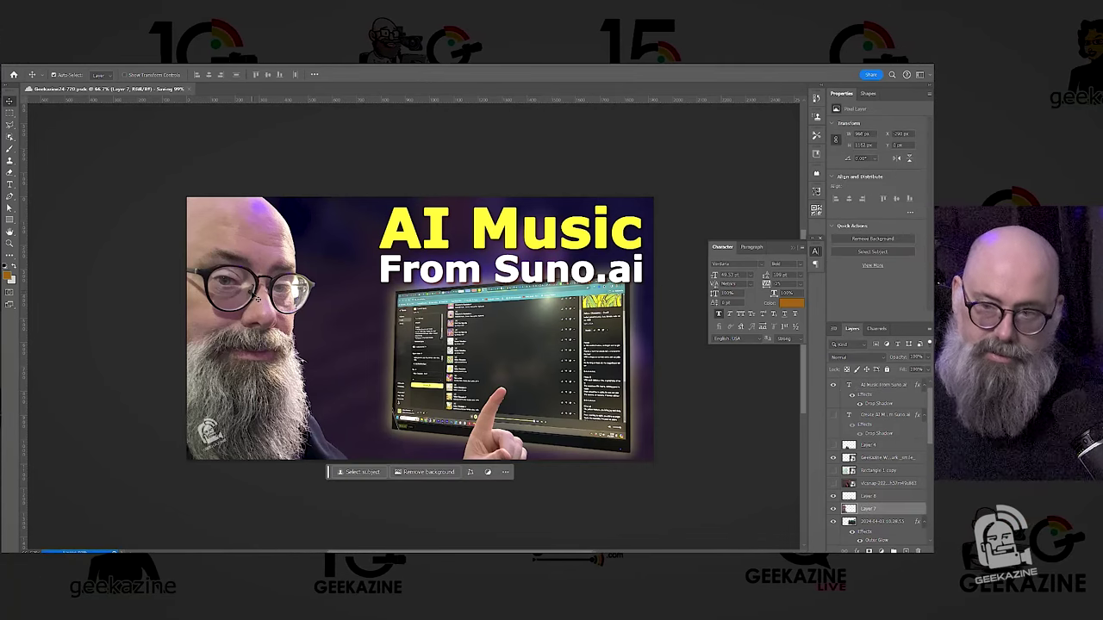
key("shift+Right")
key("shift+Right")
key("shift+Right")
key("shift+Right")
key("shift+Right")
key("shift+Right")
key("shift+Right")
key("shift+Right")
key("shift+Right")
key("shift+Right")
key("shift+Right")
key("shift+Right")
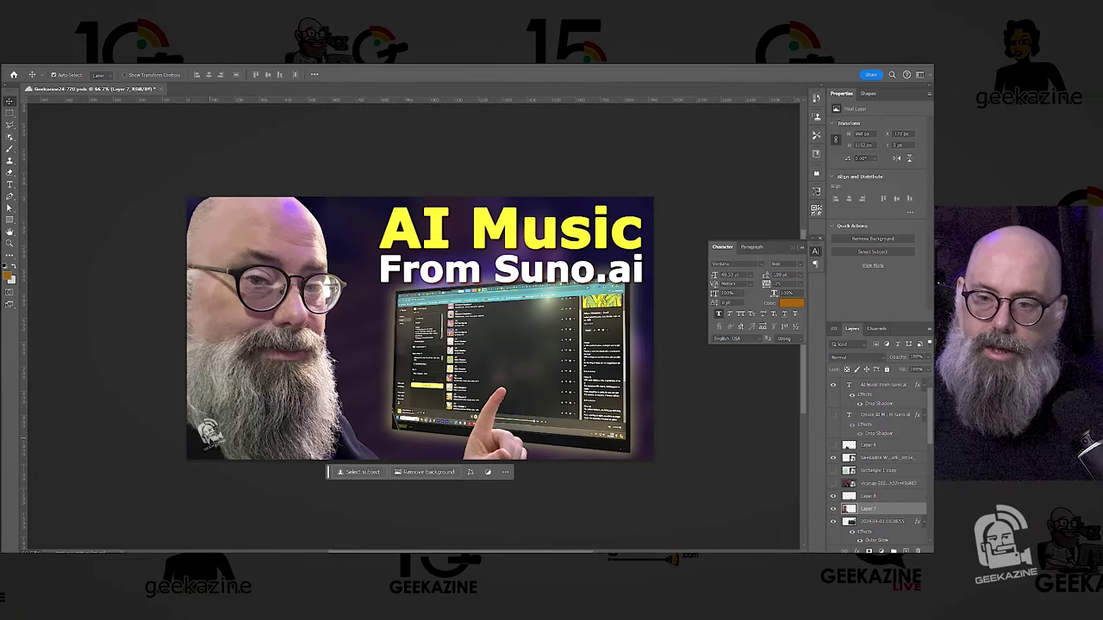
left_click_drag(263, 442, 634, 443)
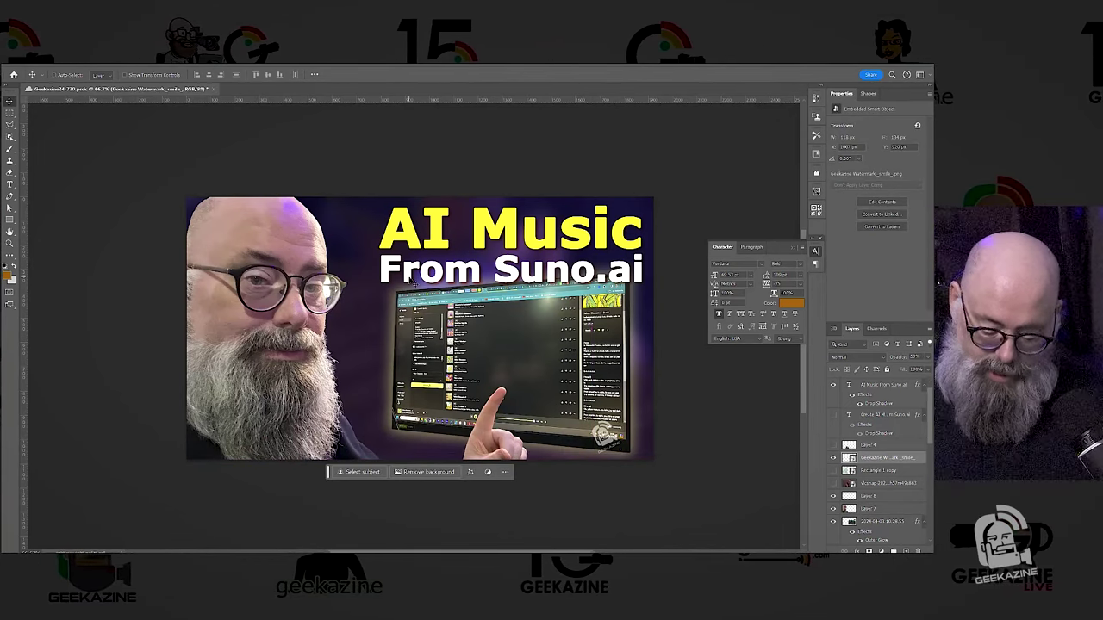
Step: Check the thumbnail's legibility at reduced sizes and open Save for Web to export this version
key("ctrl+minus")
key("ctrl+minus")
key("ctrl+minus")
key("ctrl+minus")
key("ctrl+minus")
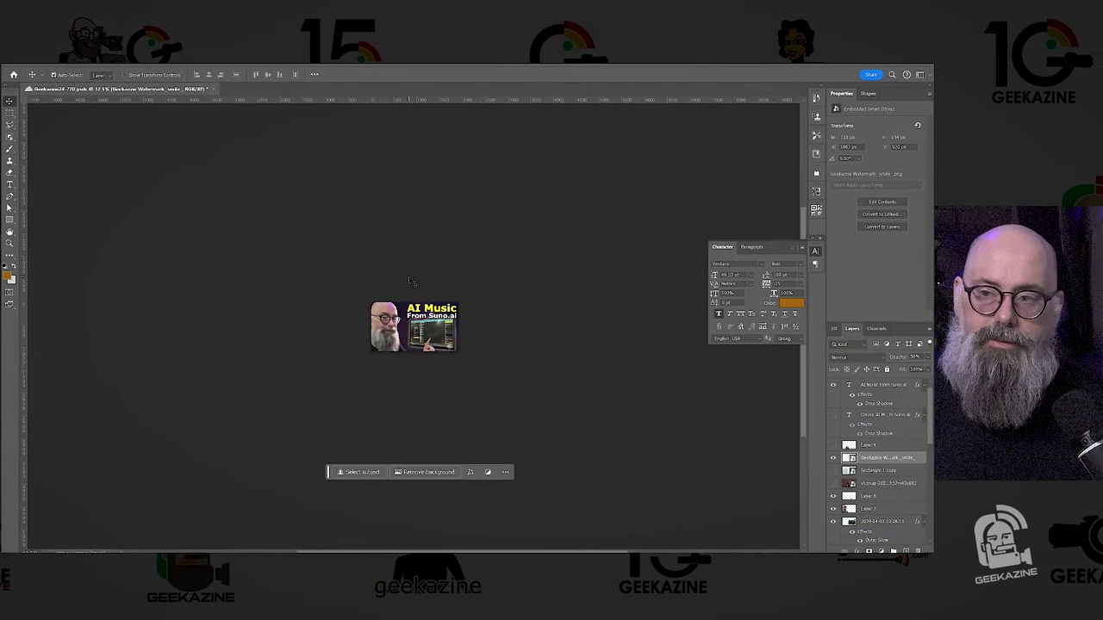
key("ctrl+plus")
key("ctrl+plus")
key("ctrl+plus")
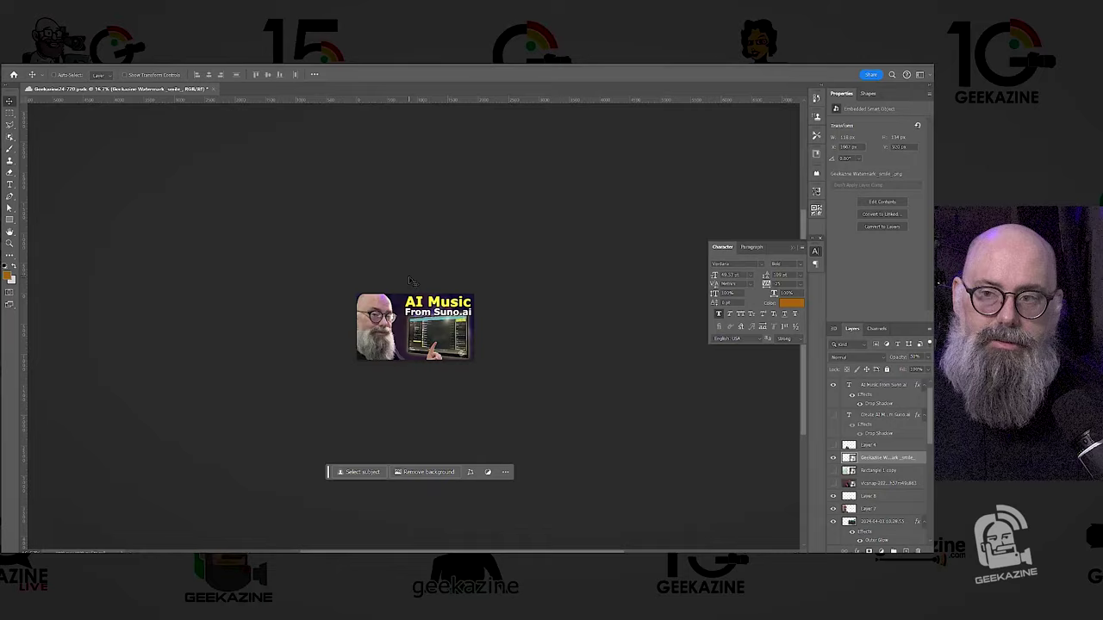
key("ctrl+plus")
key("ctrl+plus")
key("ctrl+plus")
key("ctrl+minus")
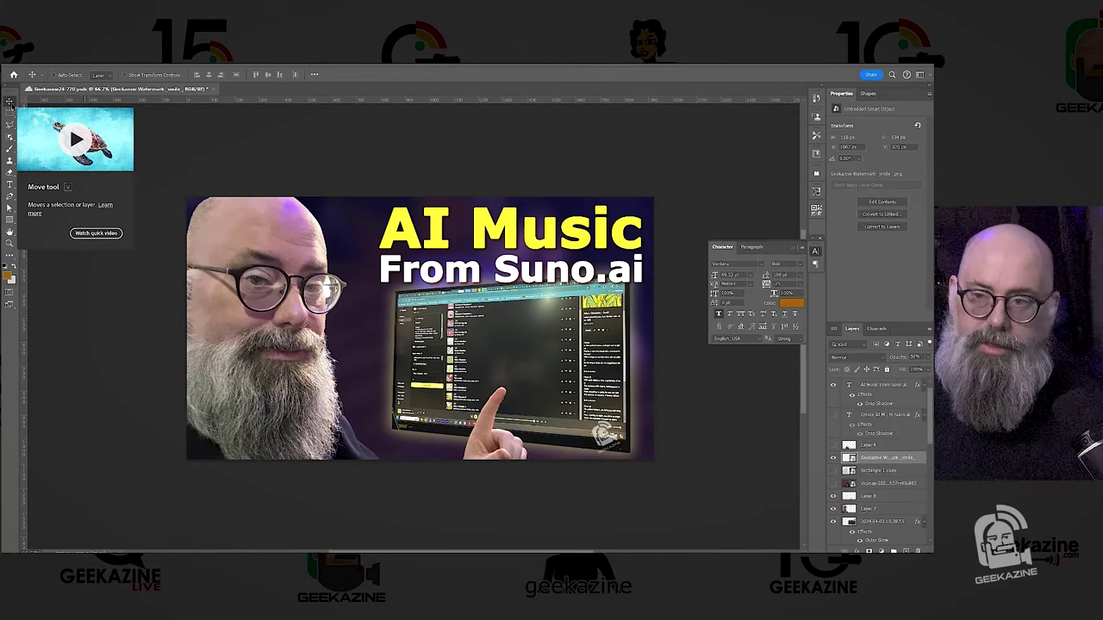
key("ctrl+alt+shift+s")
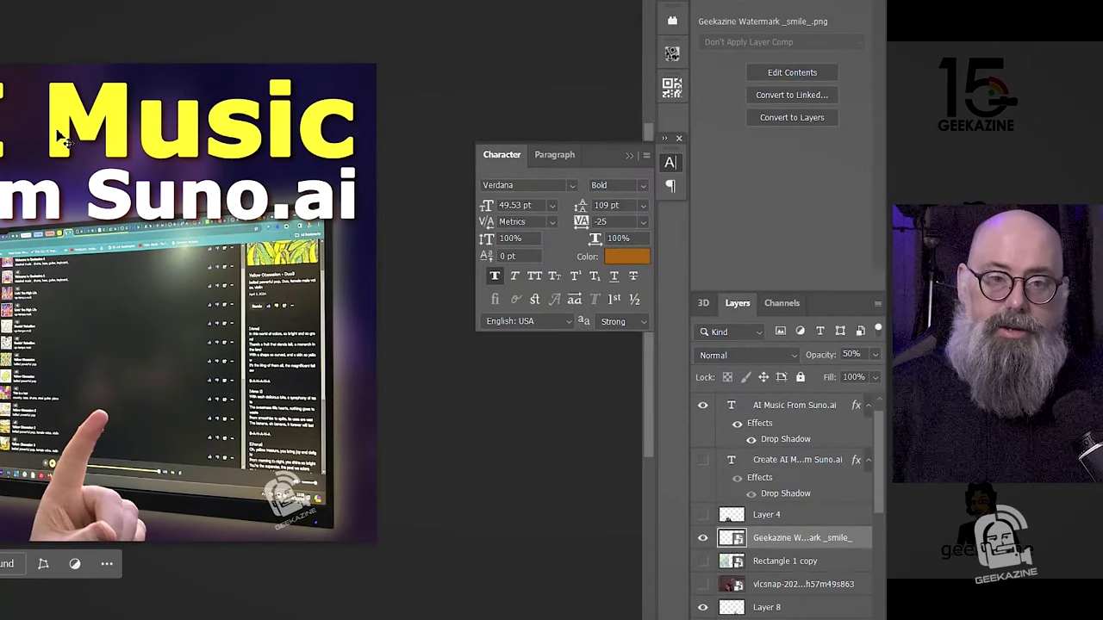
Step: Recolour the "From Suno.ai" line of the text layer yellow (#fff21f)
double_click(50, 205)
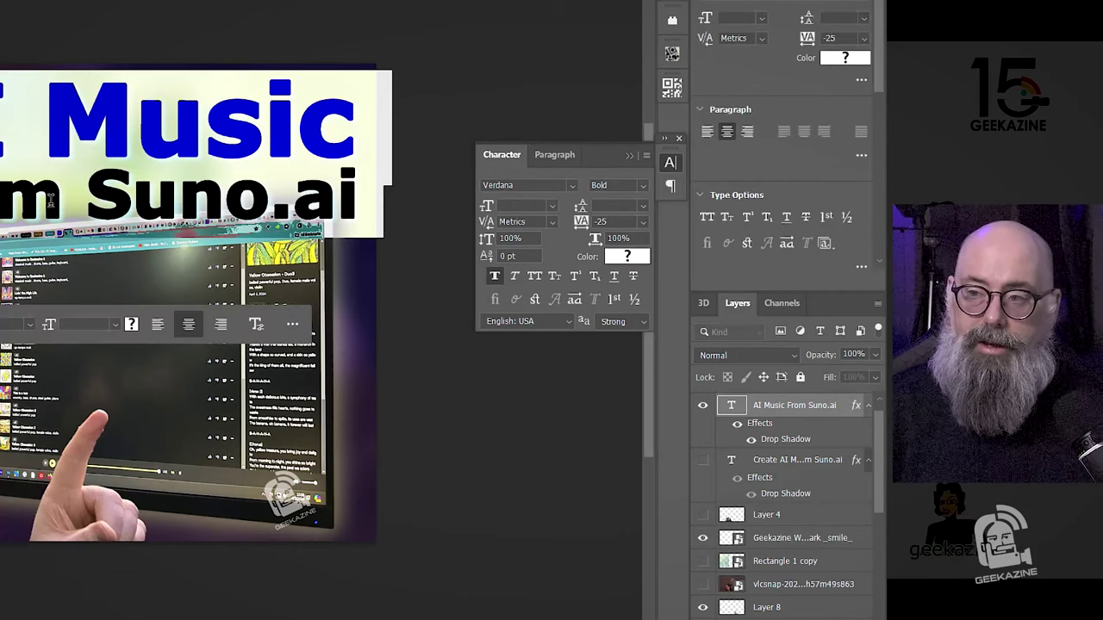
left_click(62, 200)
left_click_drag(2, 199, 341, 202)
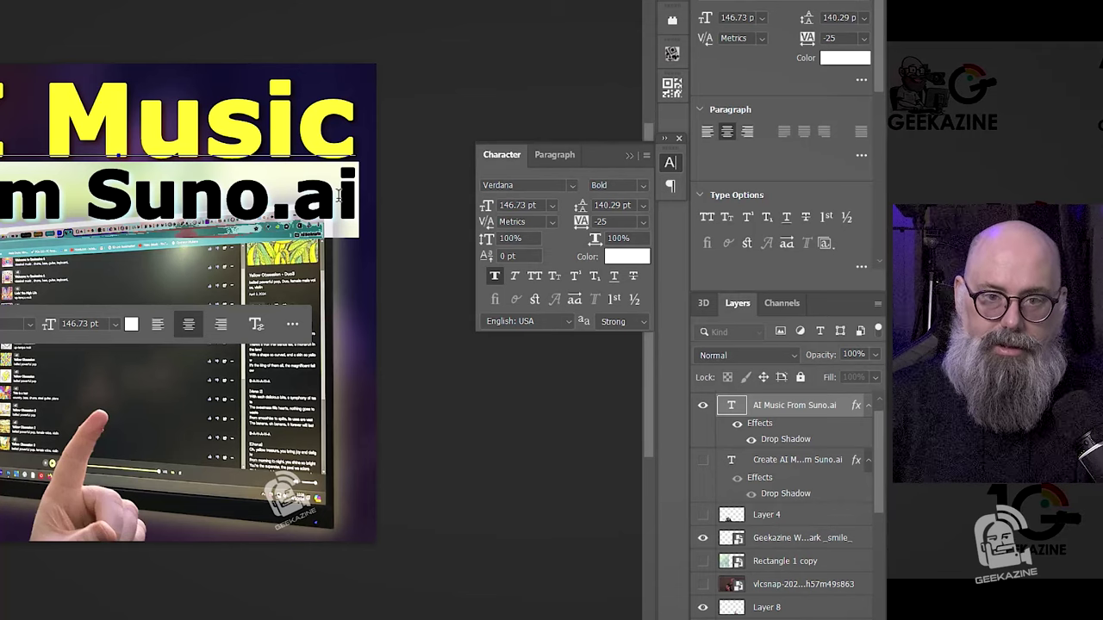
left_click(613, 257)
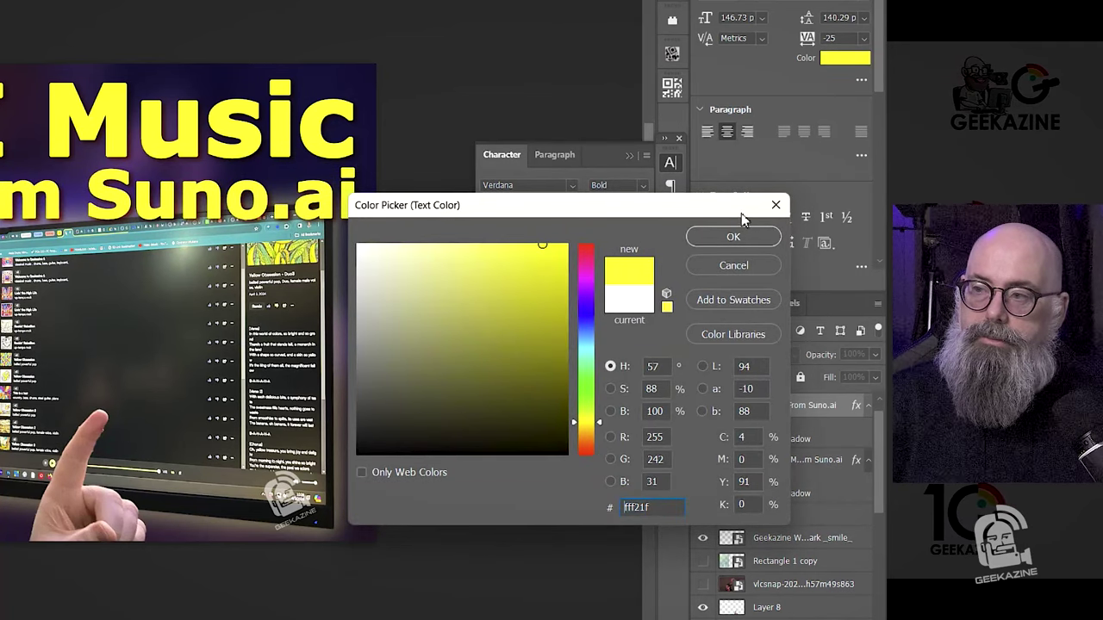
left_click(732, 238)
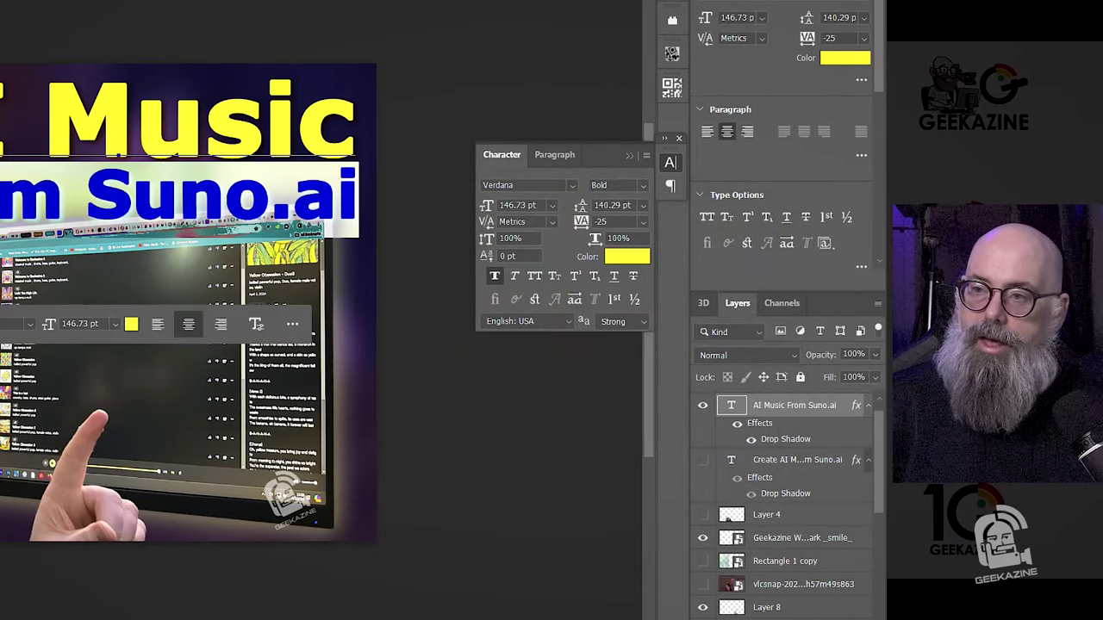
Step: Recolour the "AI Music" line white (#ffffff) and commit the text edit
left_click_drag(2, 122, 356, 120)
left_click(627, 256)
left_click_drag(473, 356, 343, 241)
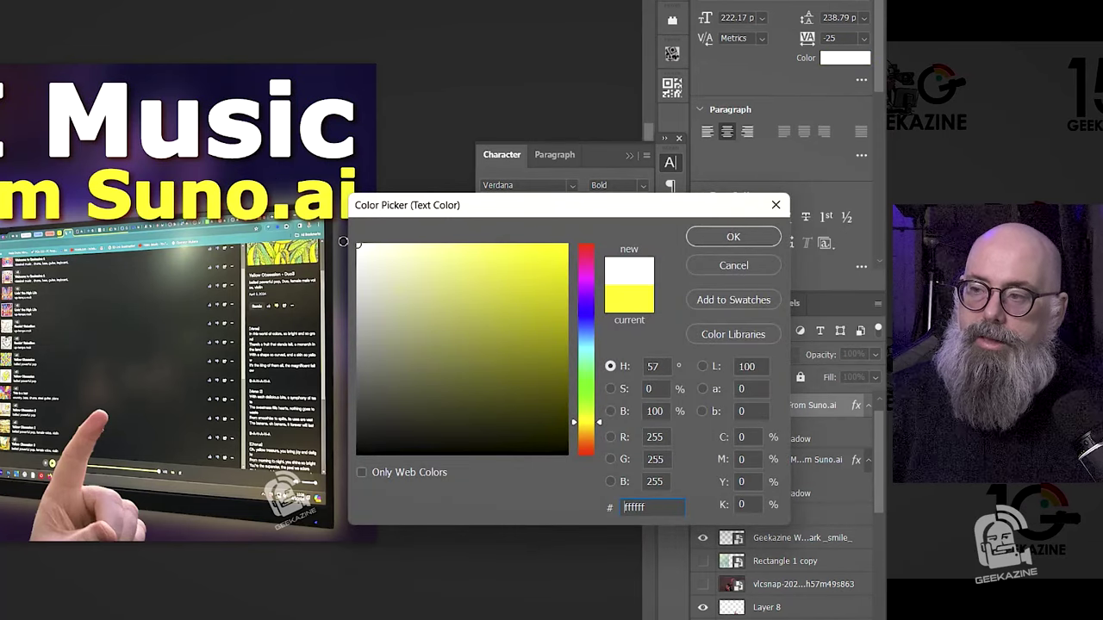
left_click(736, 238)
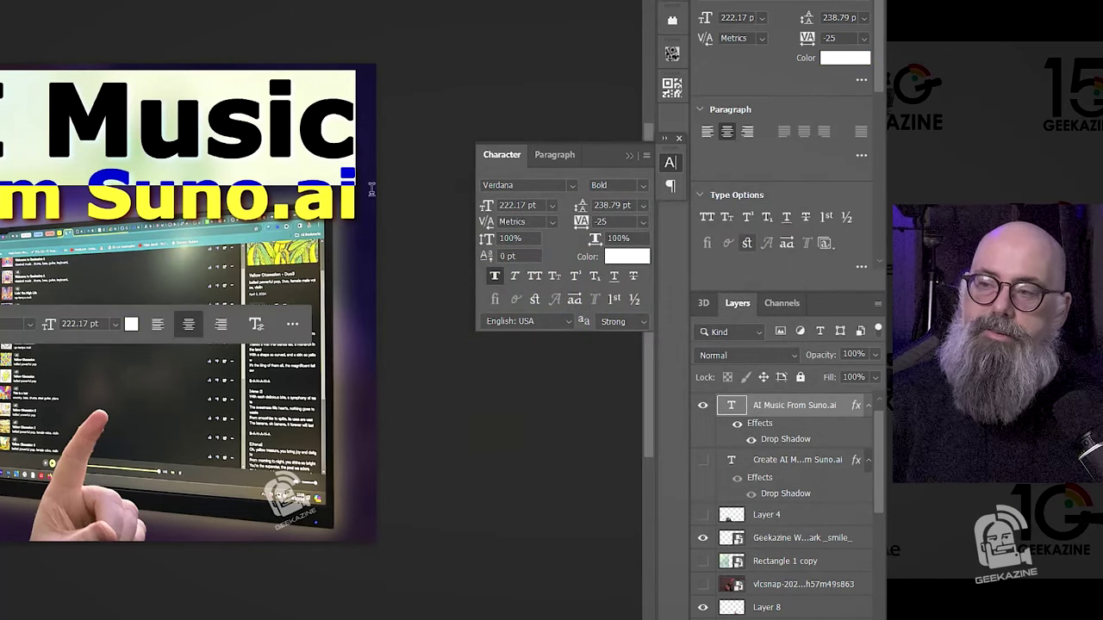
left_click(159, 192)
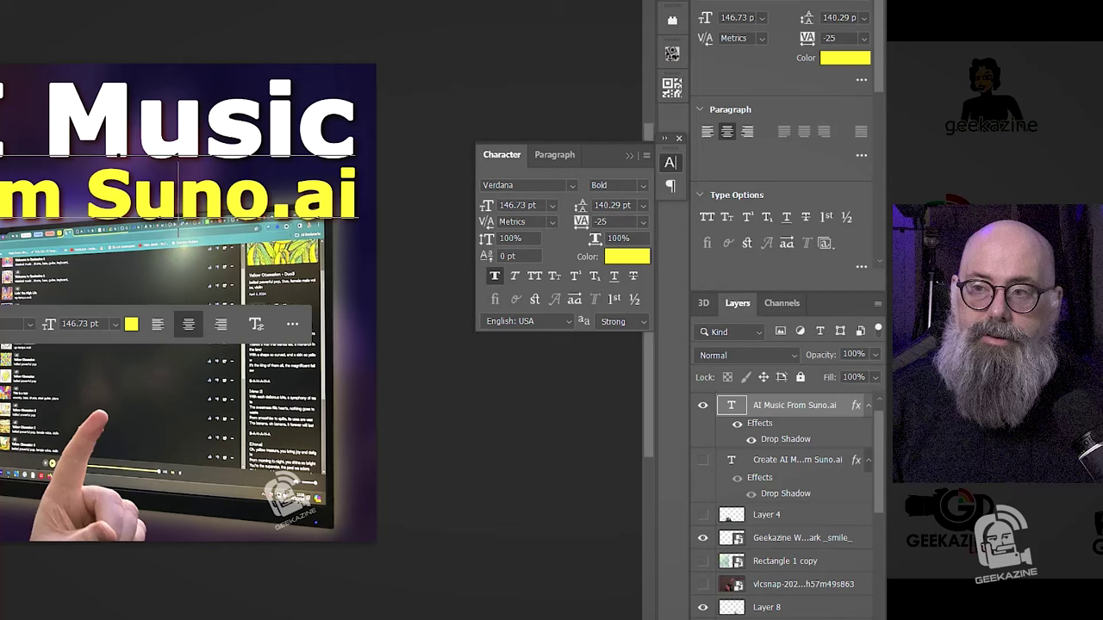
key("ctrl+Return")
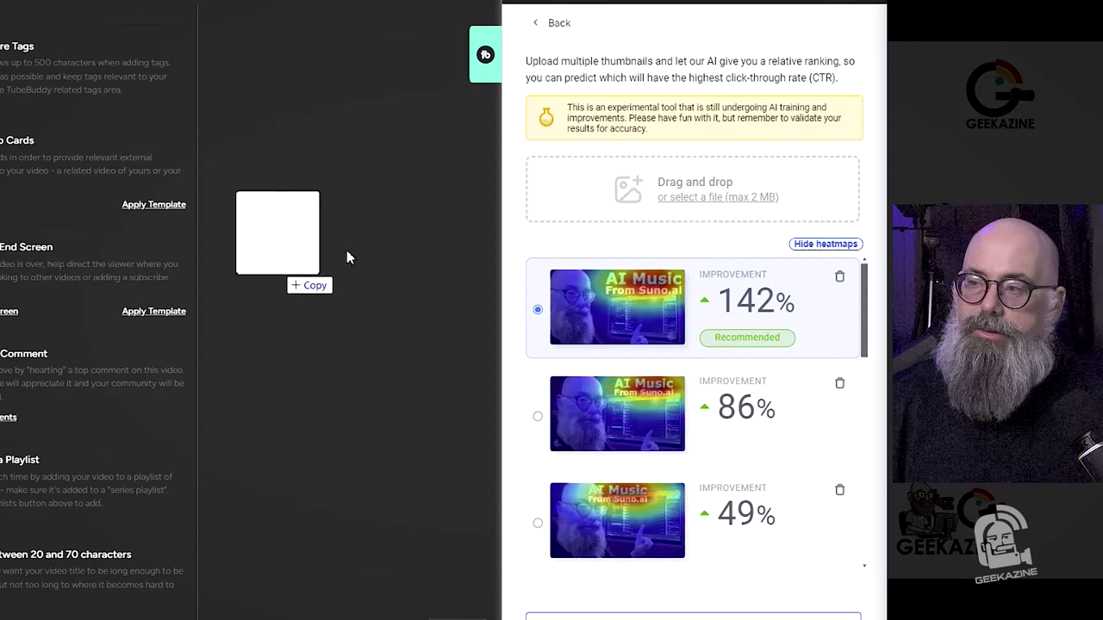
Step: Upload the exported thumbnail with the swapped text colours to TubeBuddy's Thumbnail Analyzer
left_click_drag(347, 254, 707, 194)
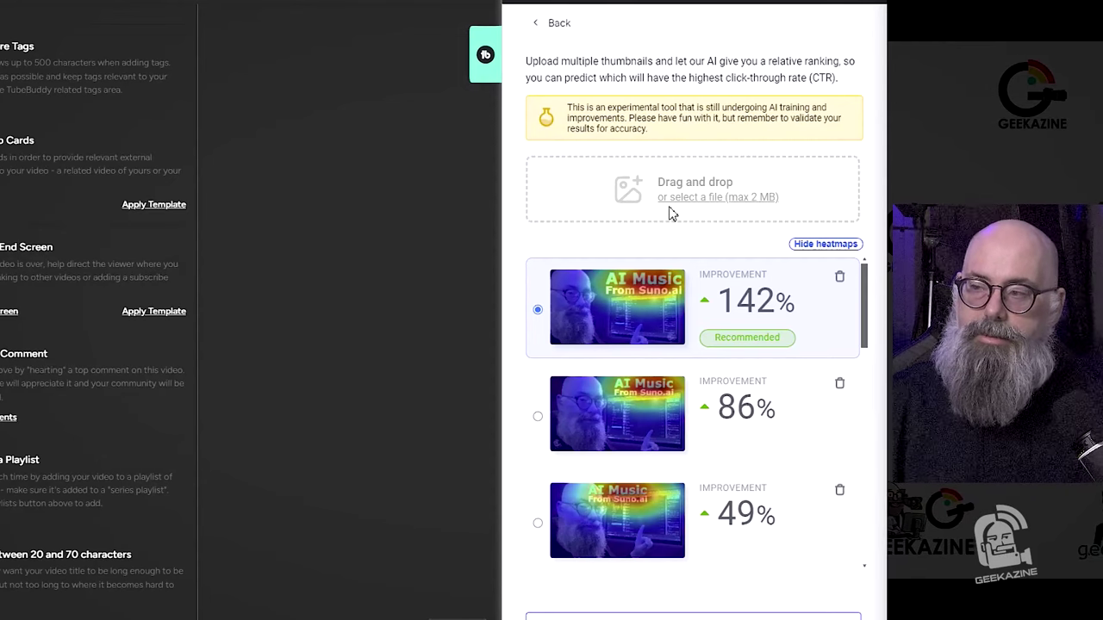
Step: Compare the ranked thumbnails in the Thumbnail Analyzer with their heatmaps hidden and shown
left_click(826, 245)
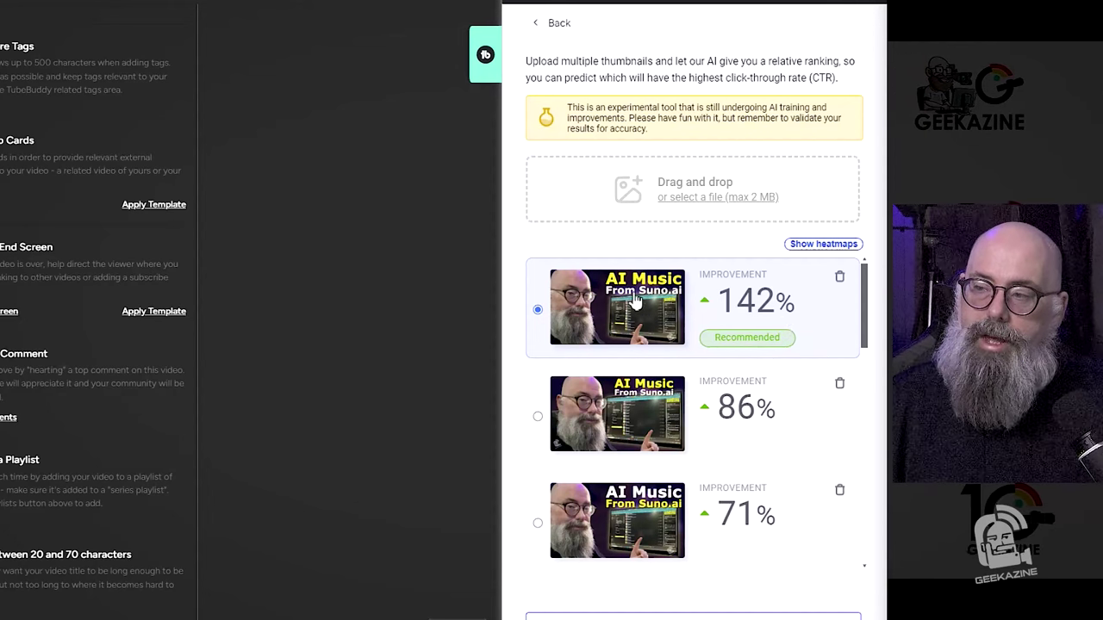
left_click(832, 248)
left_click(812, 247)
left_click(813, 248)
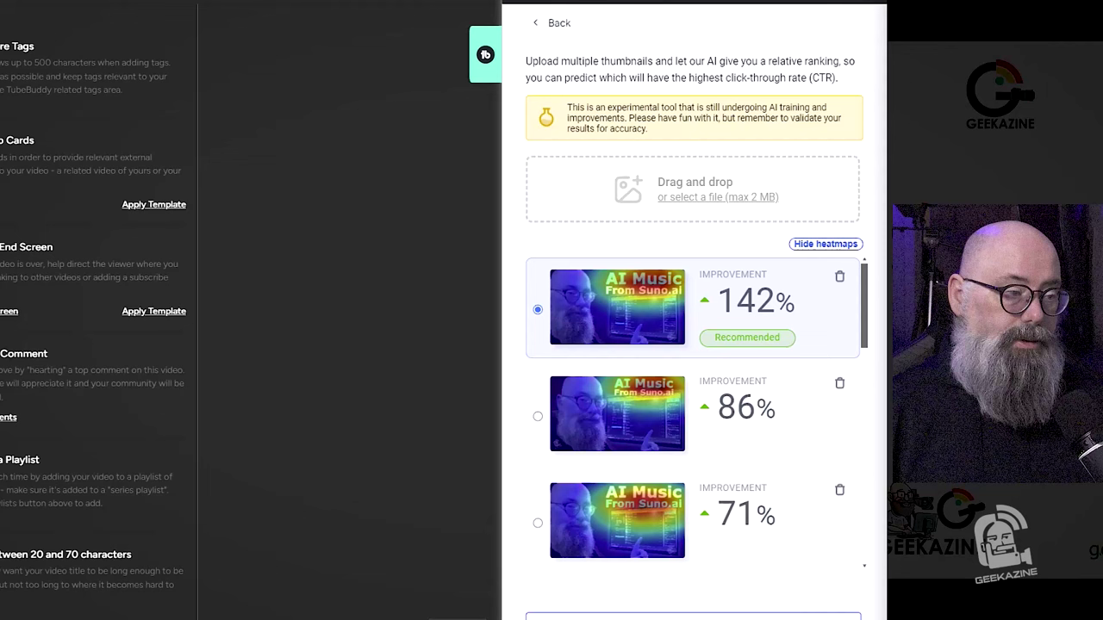
Step: Upload the version with both text lines in yellow to the Thumbnail Analyzer and compare it with heatmaps hidden and shown
left_click_drag(318, 258, 618, 218)
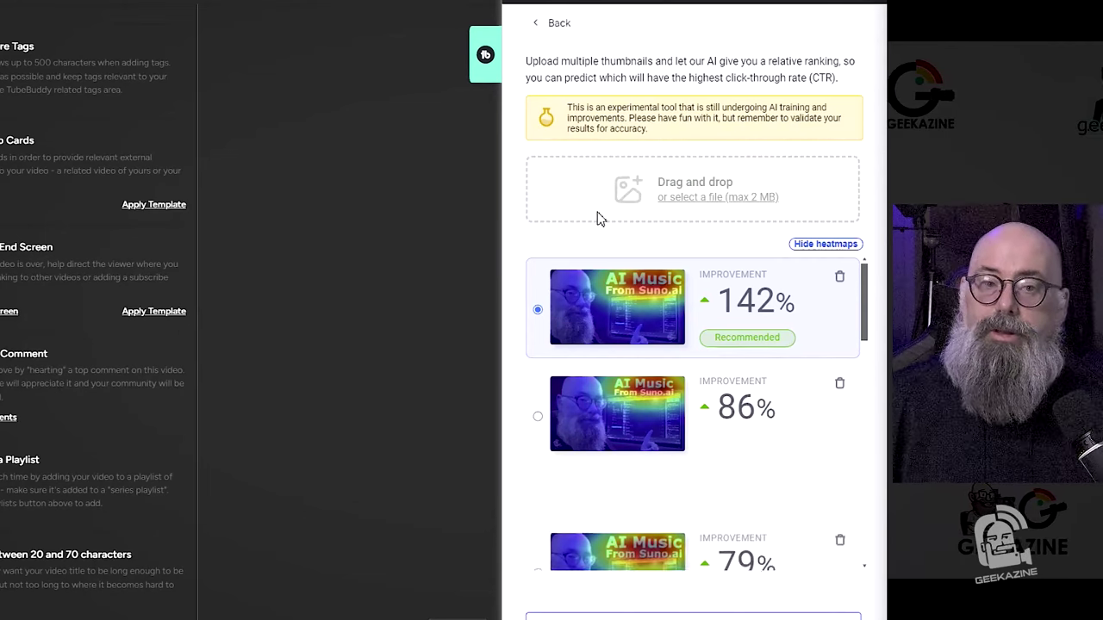
left_click(842, 246)
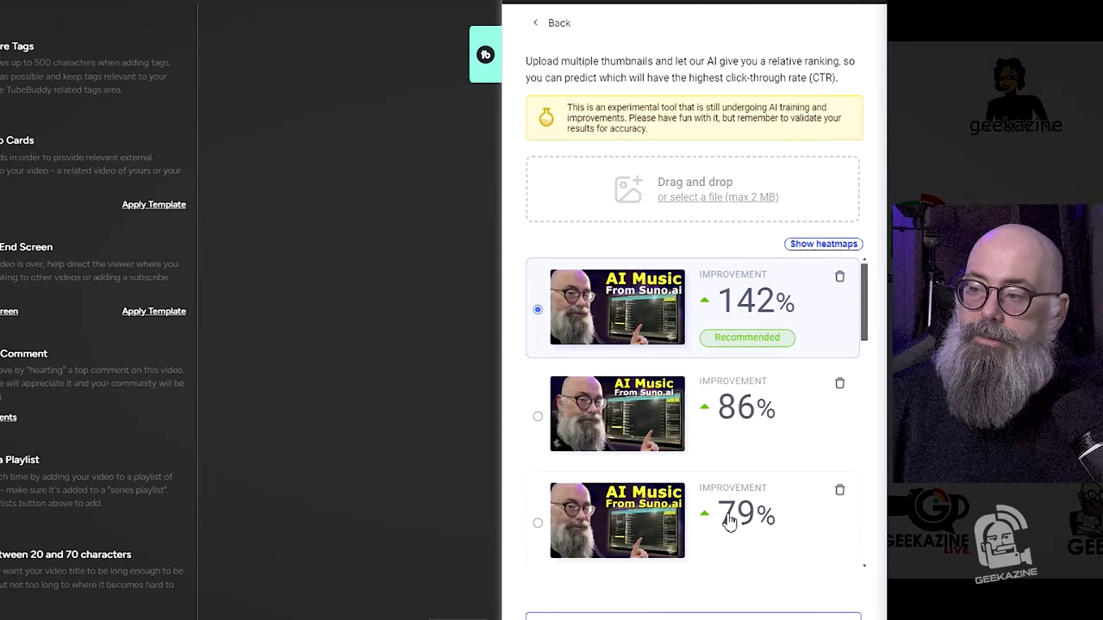
left_click_drag(866, 333, 879, 298)
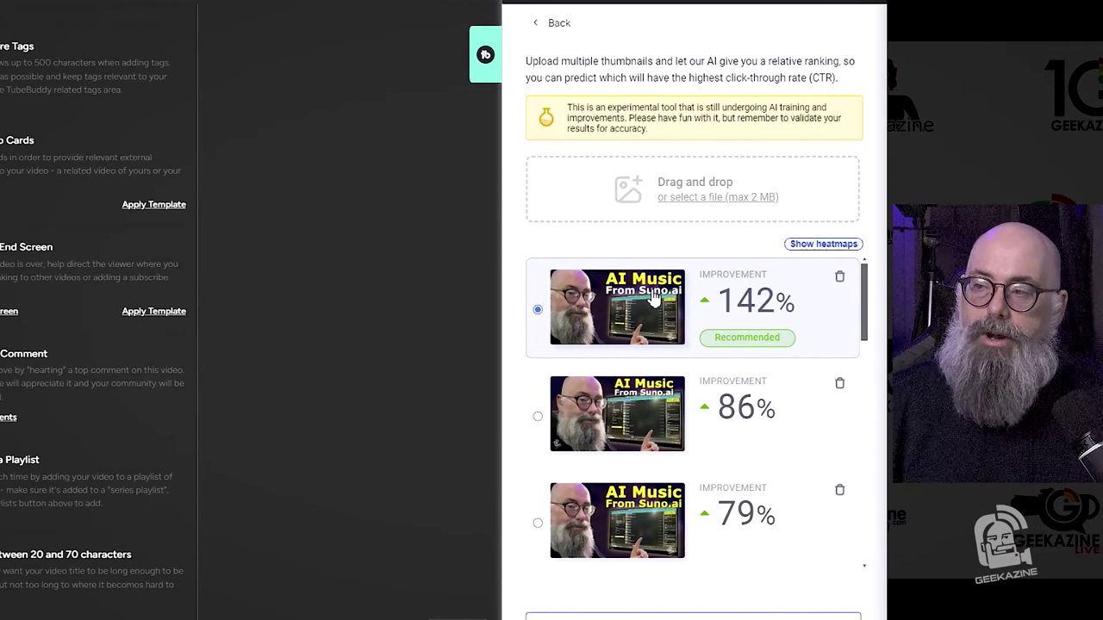
left_click(849, 247)
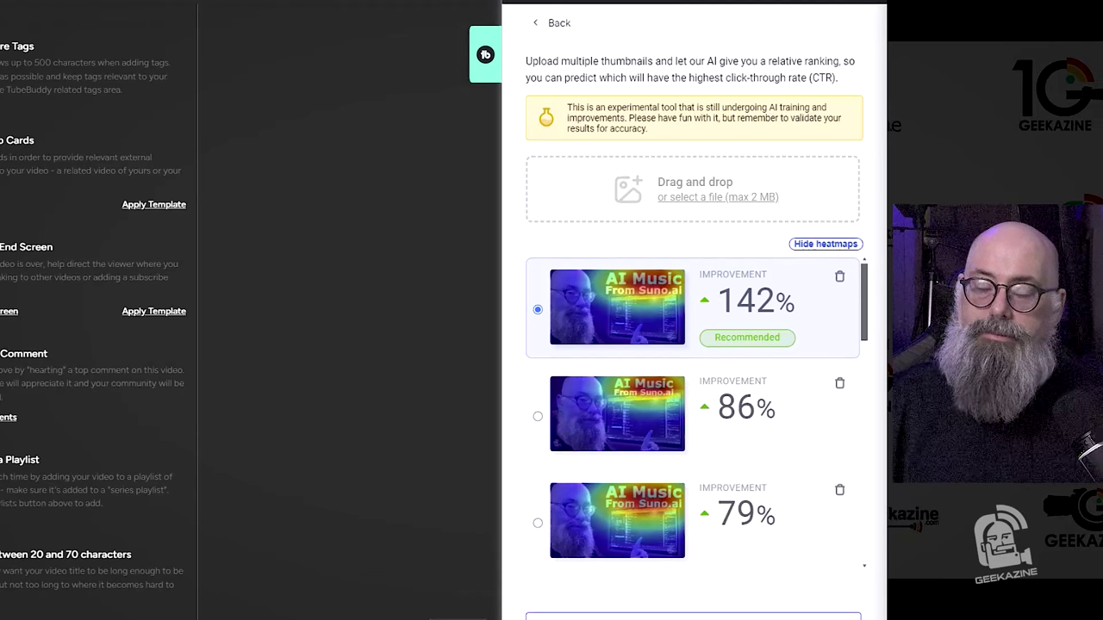
Step: Recolour the "From Suno.ai" line red (#ff1f1f) in Photoshop and compare this version's ranking in the Thumbnail Analyzer
left_click_drag(1, 198, 270, 204)
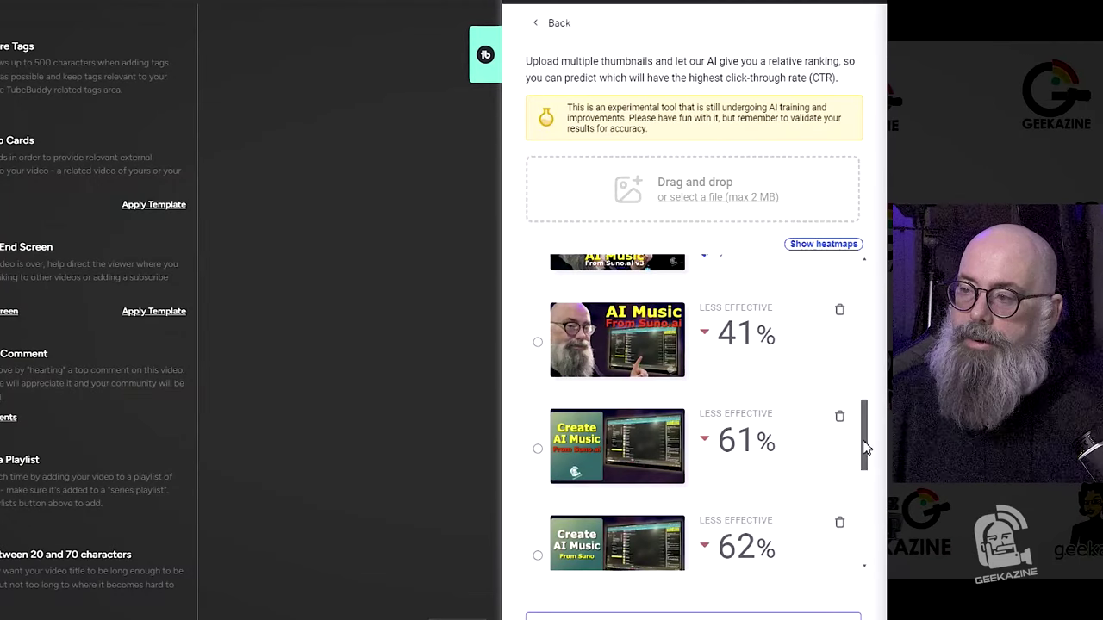
left_click_drag(867, 448, 866, 278)
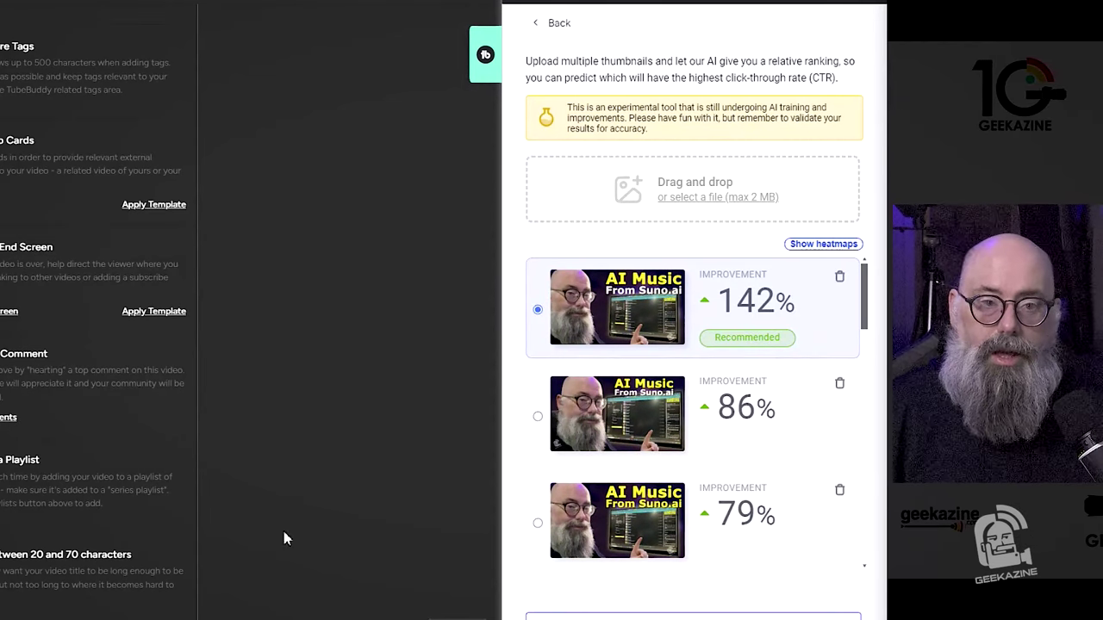
Step: Recolour the "From Suno.ai" line cyan (#00e4ff) in Photoshop and upload this version to TubeBuddy's Thumbnail Analyzer for ranking
left_click_drag(2, 216, 355, 222)
left_click(626, 256)
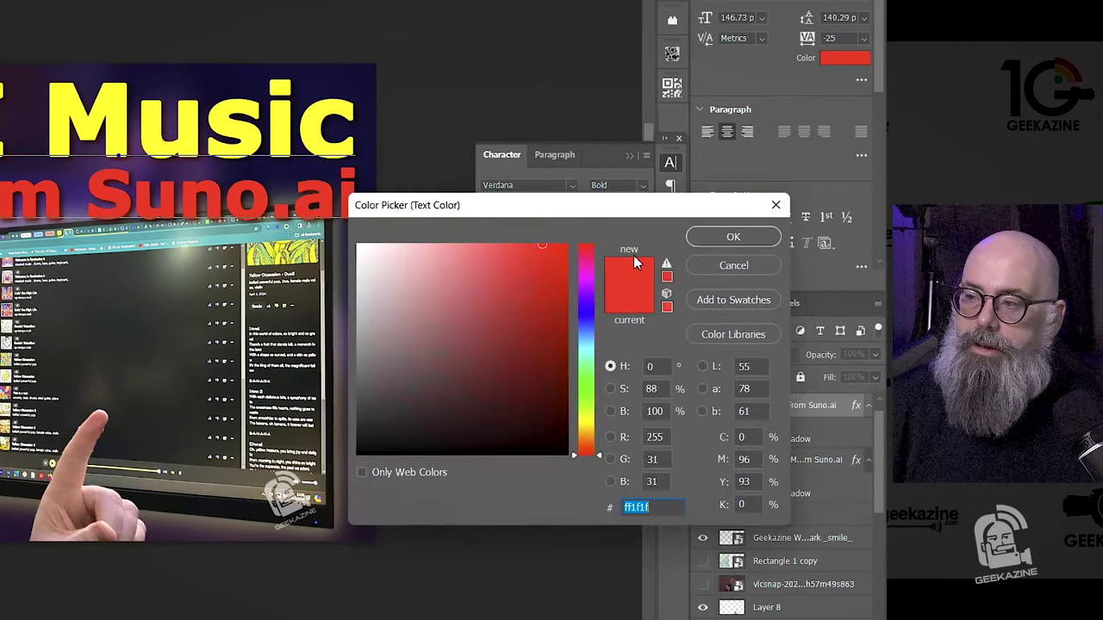
left_click(589, 309)
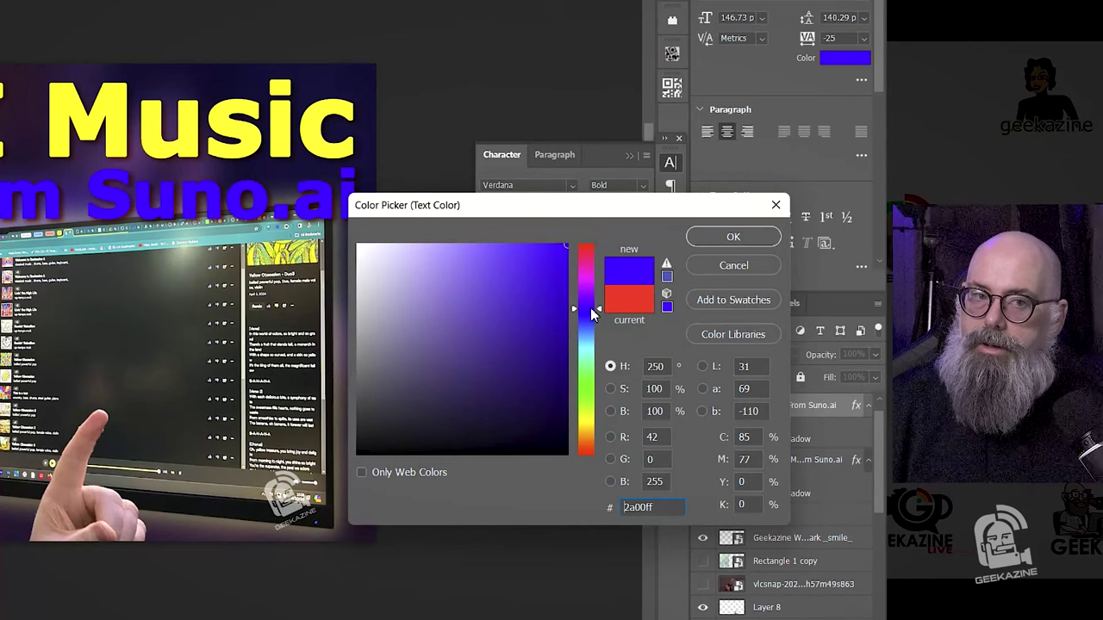
left_click_drag(592, 315, 598, 349)
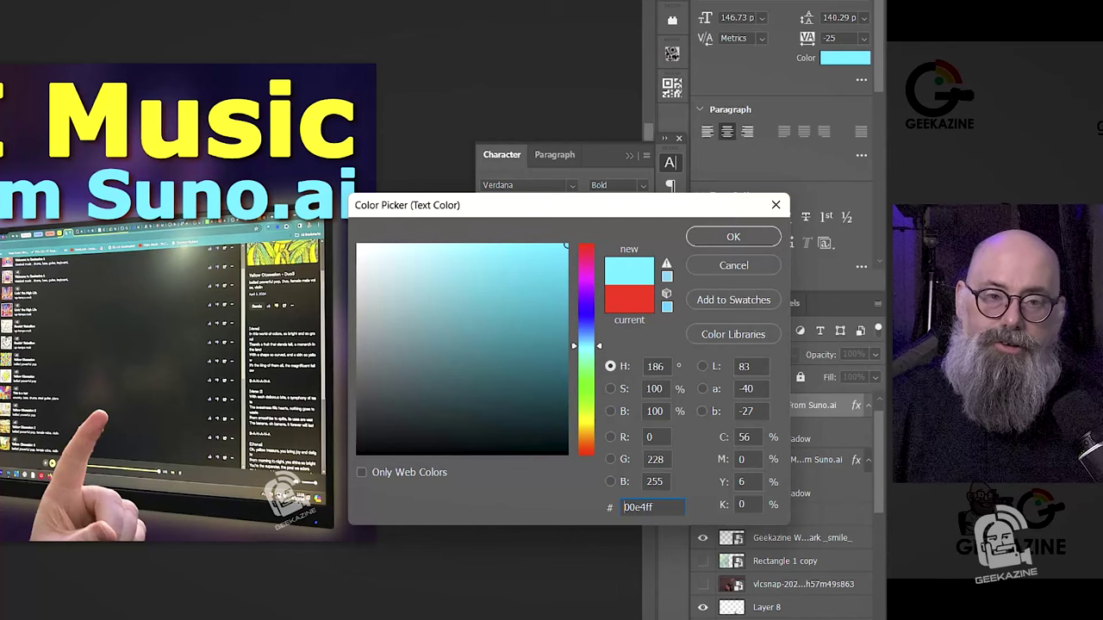
left_click(734, 239)
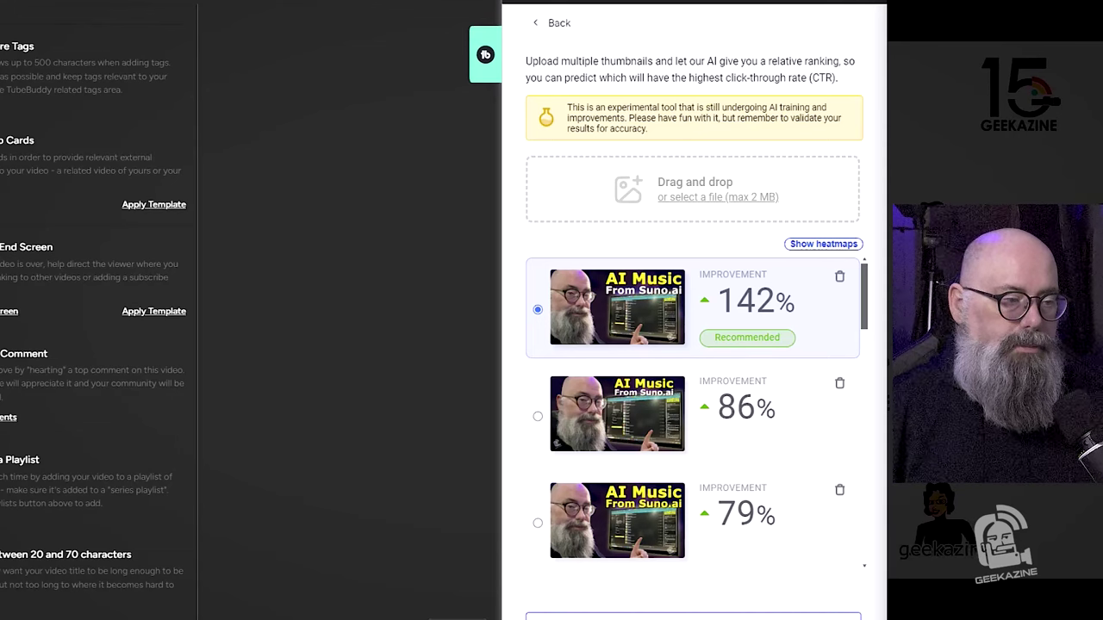
left_click_drag(257, 267, 712, 194)
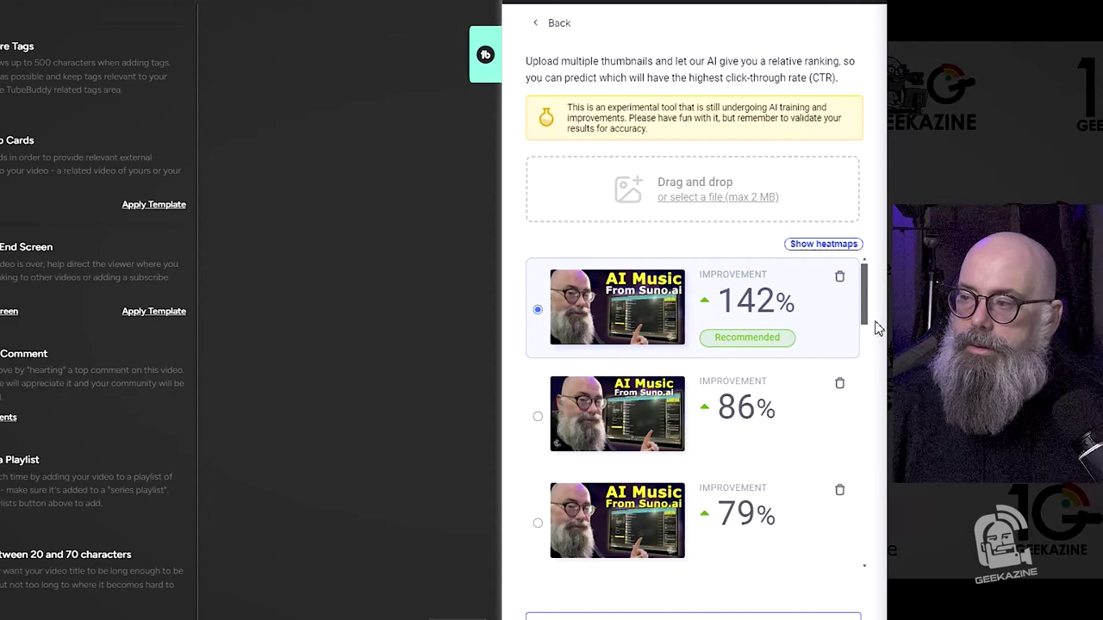
left_click_drag(868, 312, 616, 320)
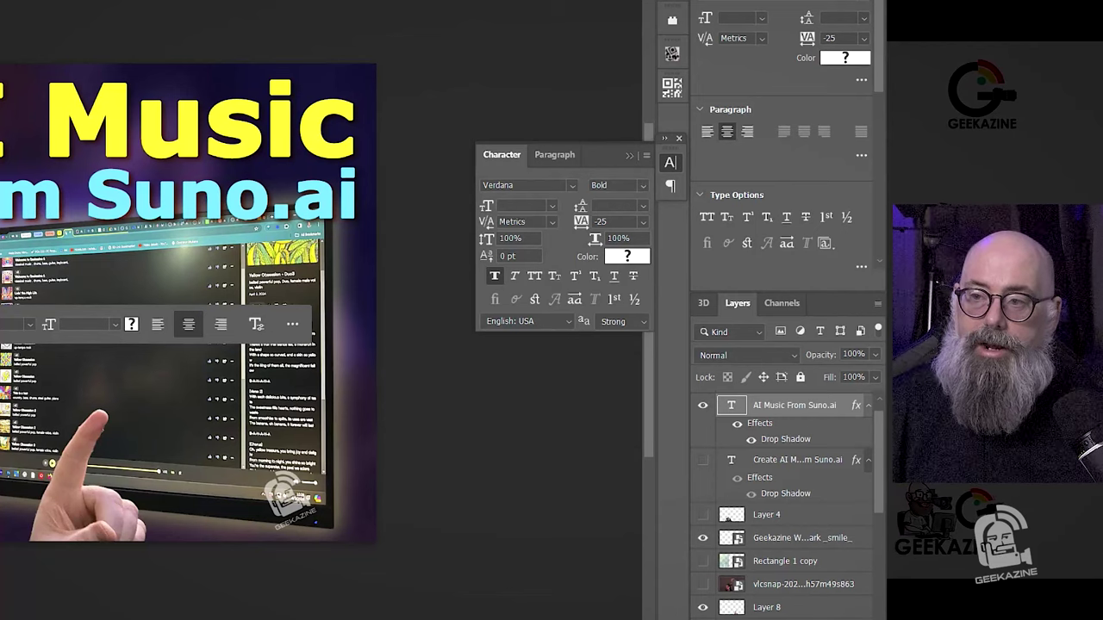
Step: Recolour the "From Suno.ai" line white in Photoshop and commit the text edit
double_click(38, 208)
left_click_drag(2, 203, 365, 207)
left_click(608, 260)
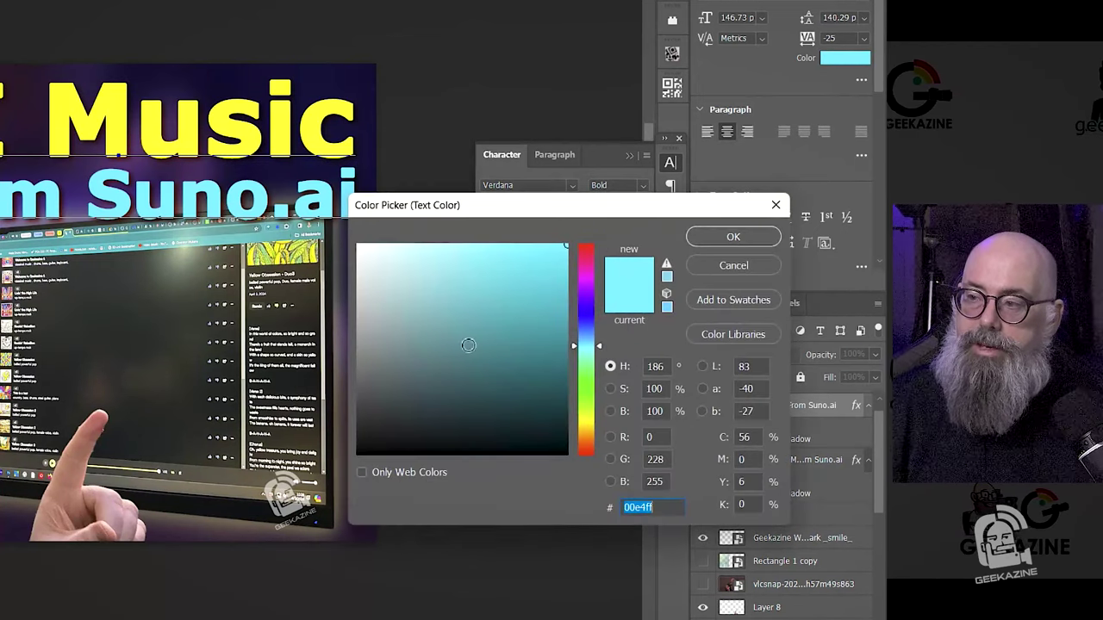
left_click_drag(468, 349, 357, 244)
key("Return")
key("ctrl+Return")
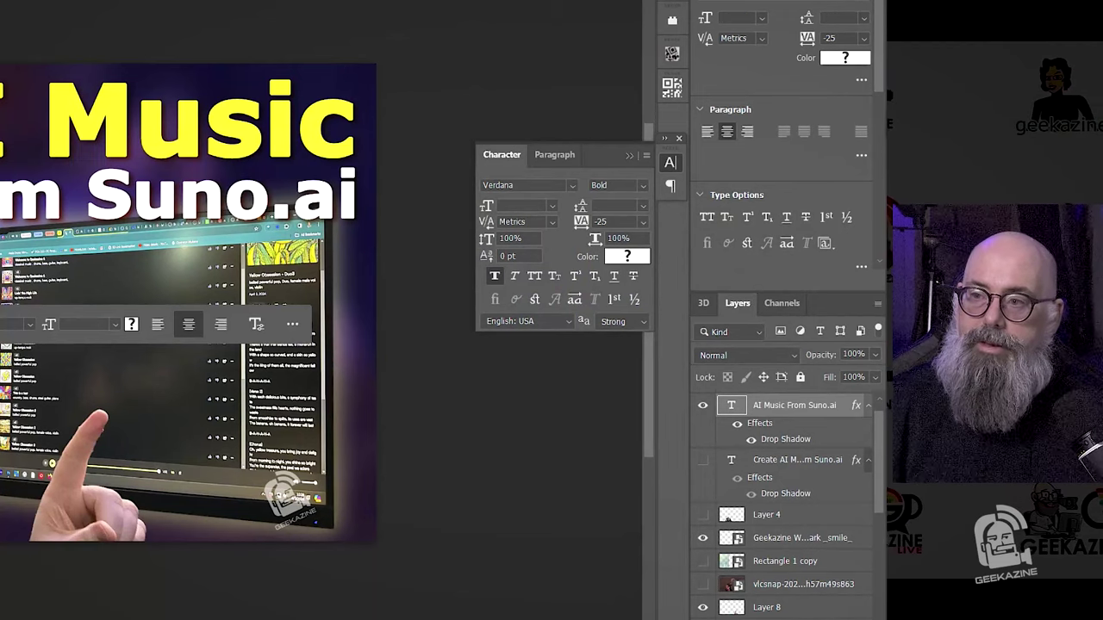
Step: Enlarge the "AI Music From Suno.ai" text layer and upload this version to TubeBuddy's Thumbnail Analyzer
key("ctrl+t")
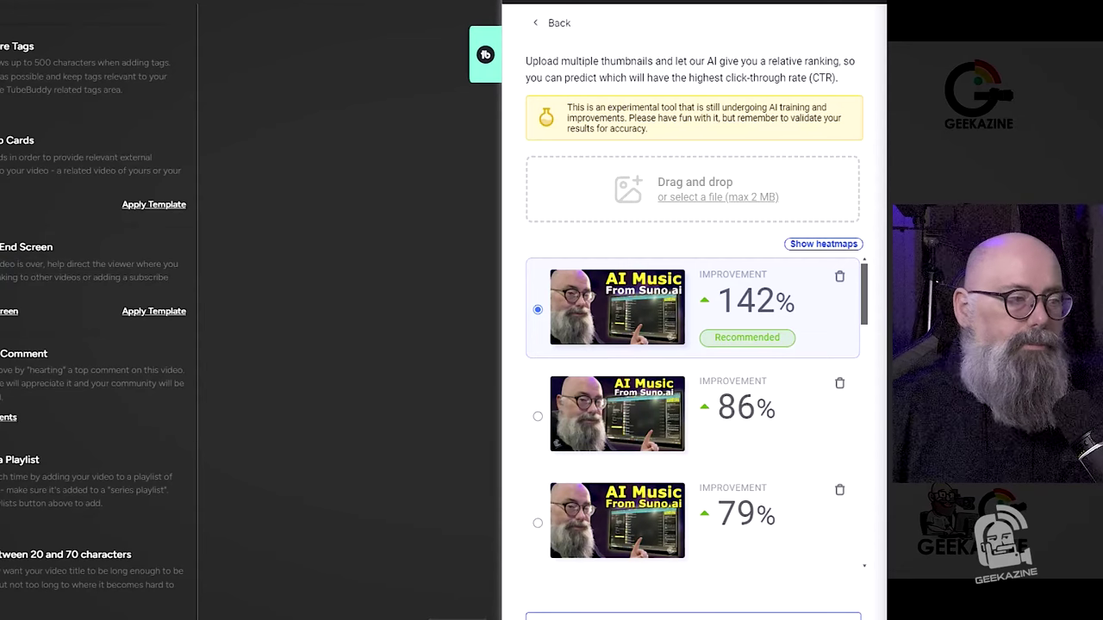
left_click_drag(457, 250, 677, 196)
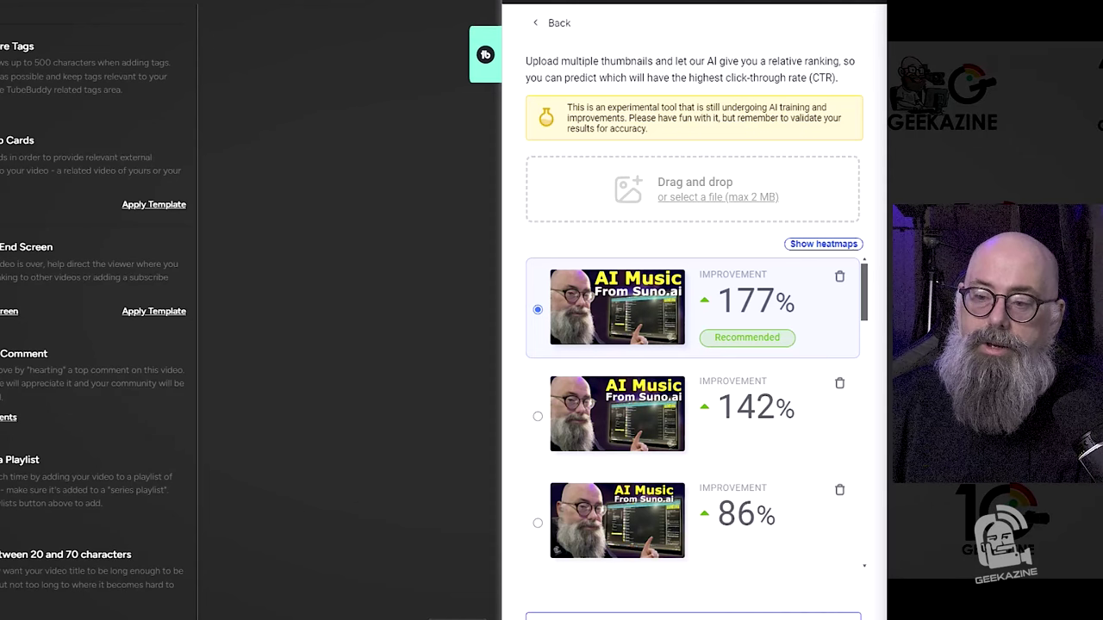
Step: Switch back to Photoshop and paste the vlcsnap image into the document as a new layer
key("alt+Tab")
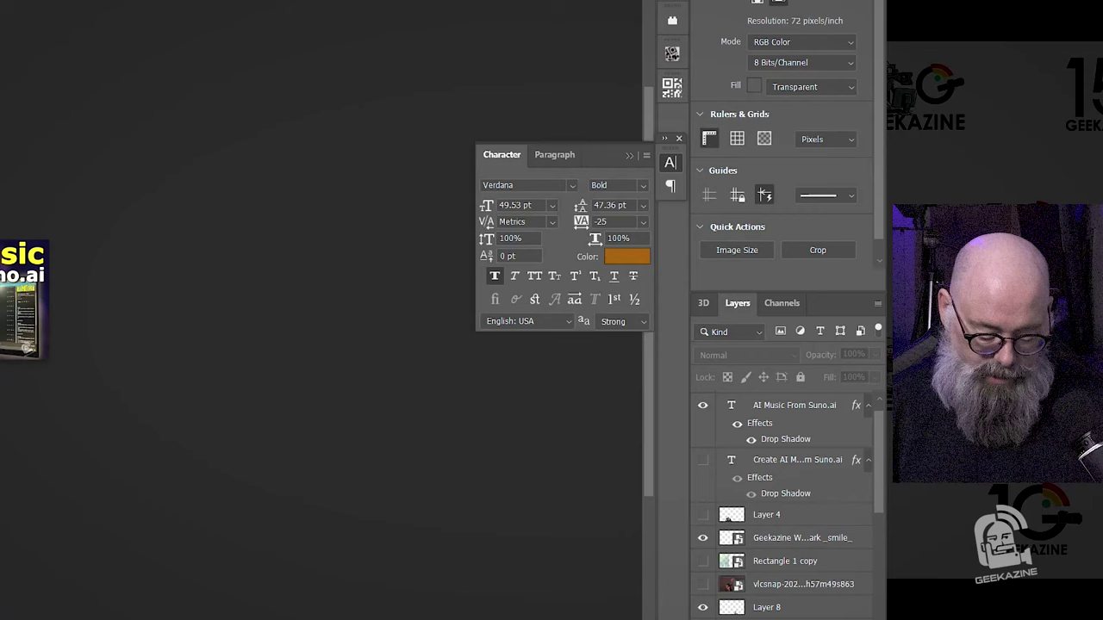
key("ctrl+v")
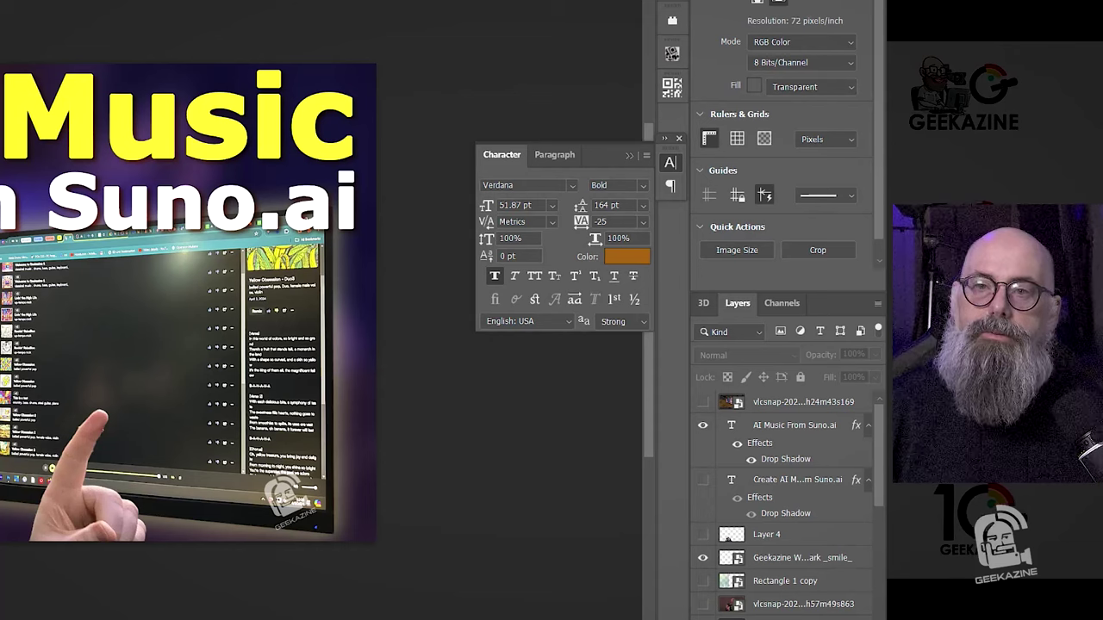
left_click(10, 203)
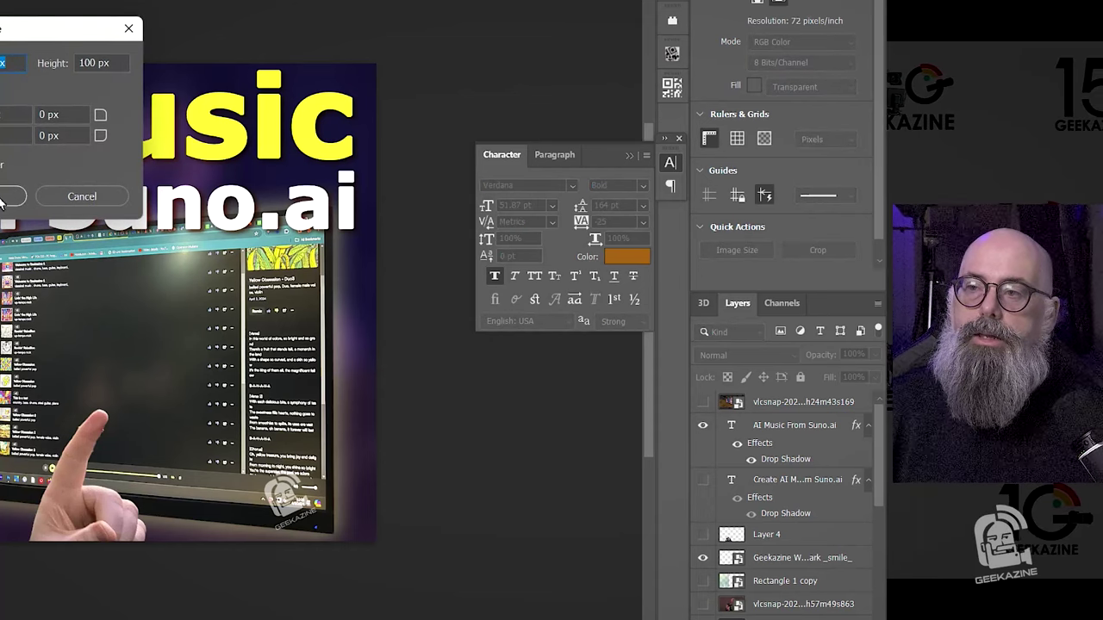
left_click(10, 198)
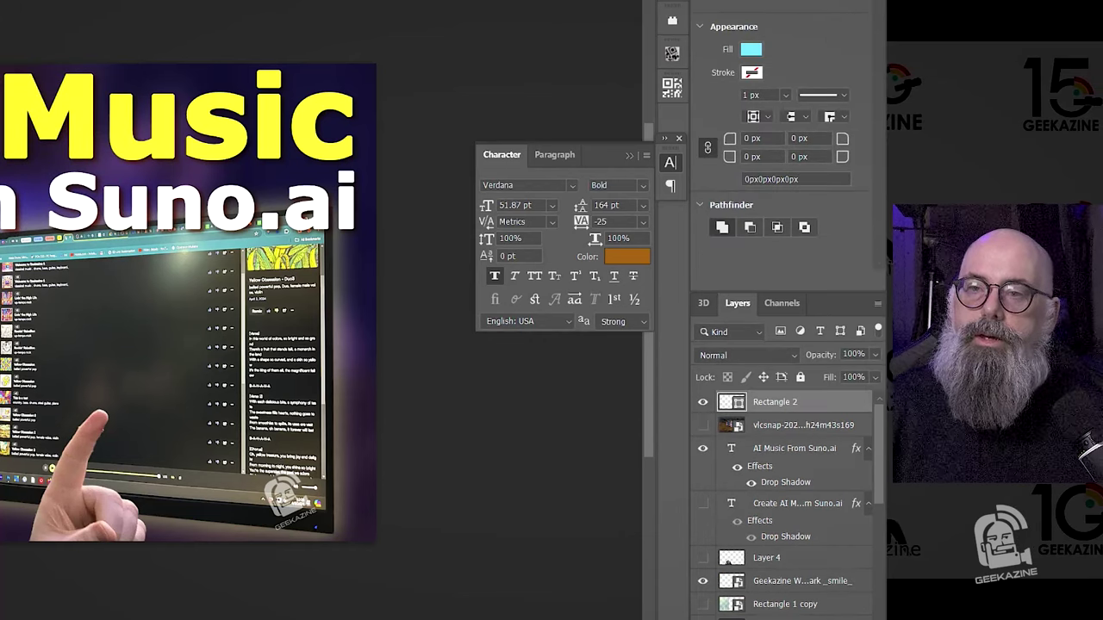
key("ctrl+z")
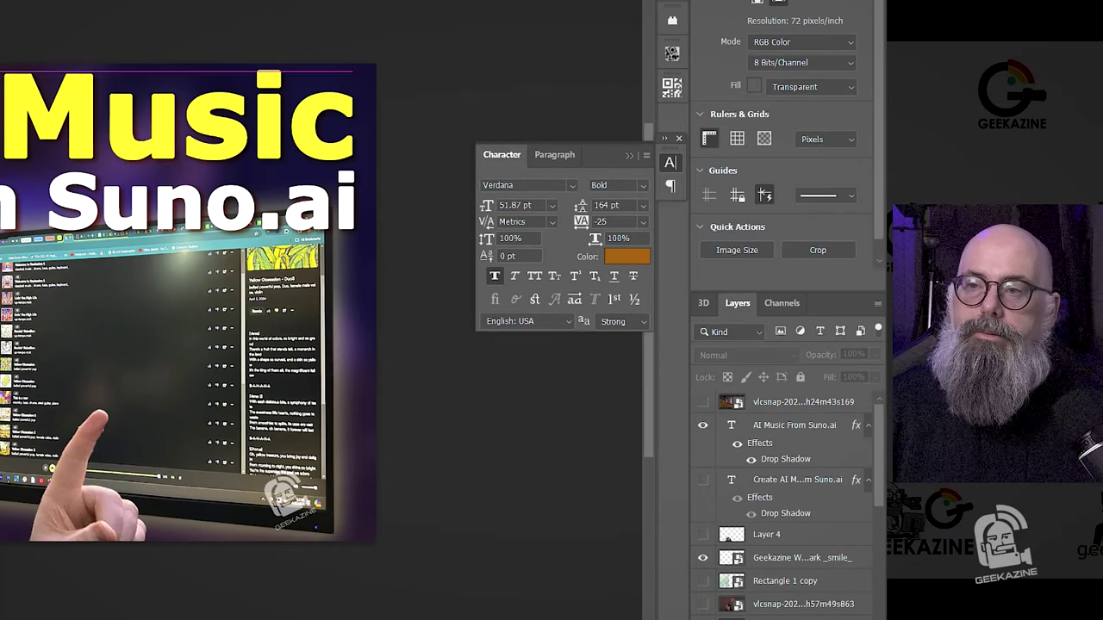
Step: Draw a cyan rounded rectangle across the title area, move it below the text layers and set its opacity to 50%
left_click_drag(0, 71, 367, 246)
left_click_drag(832, 401, 844, 535)
double_click(835, 533)
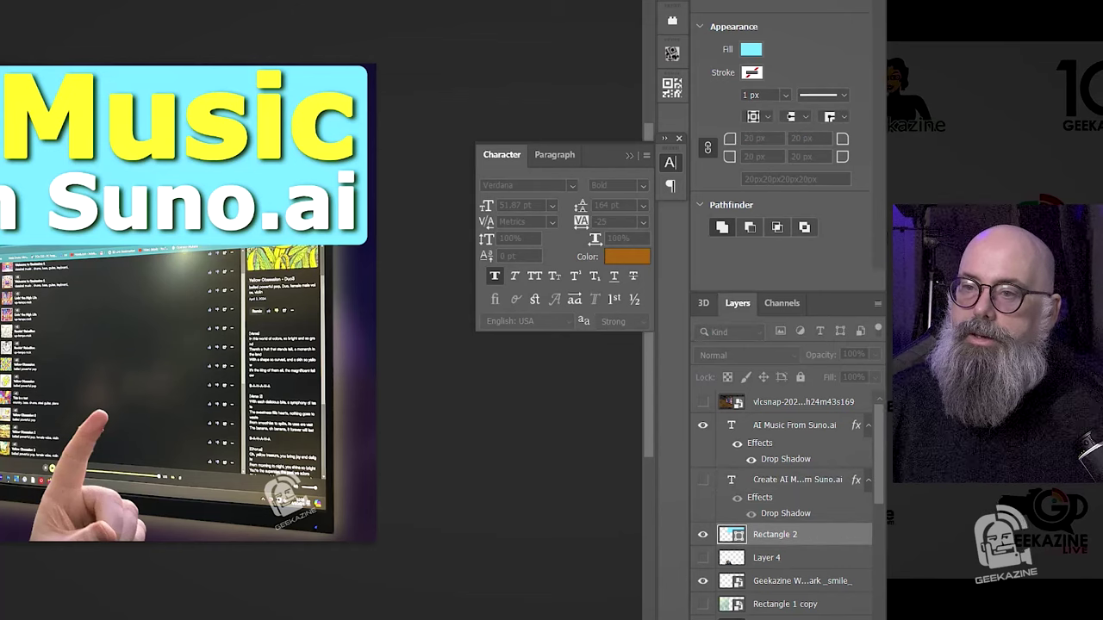
key("5")
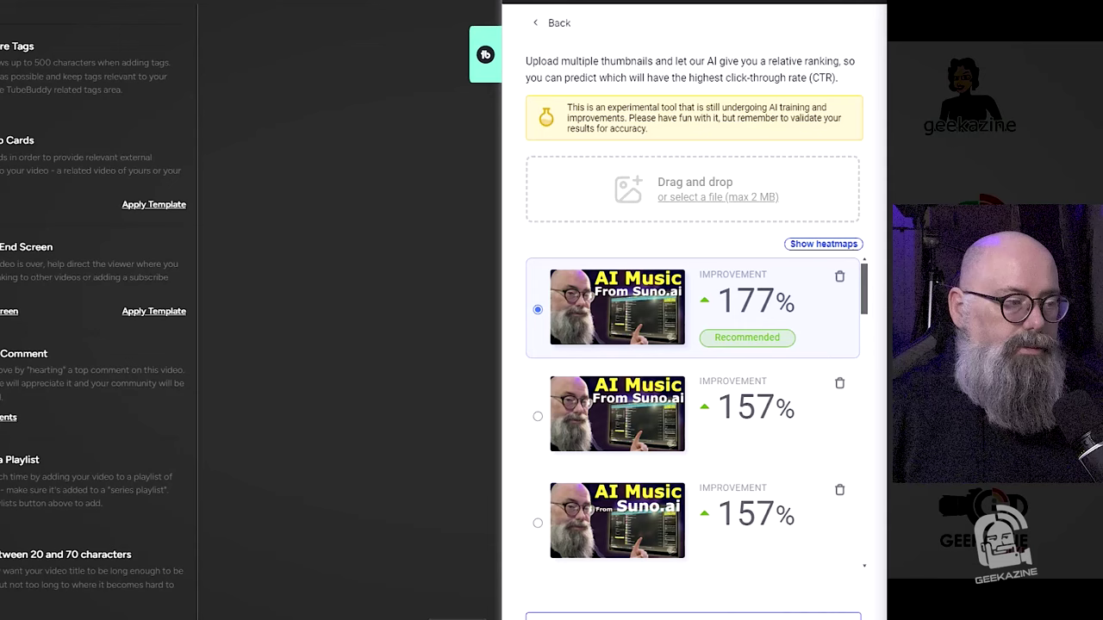
Step: Upload the version with the cyan text background to TubeBuddy's Thumbnail Analyzer and compare its ranking with the other versions
left_click_drag(160, 486, 679, 189)
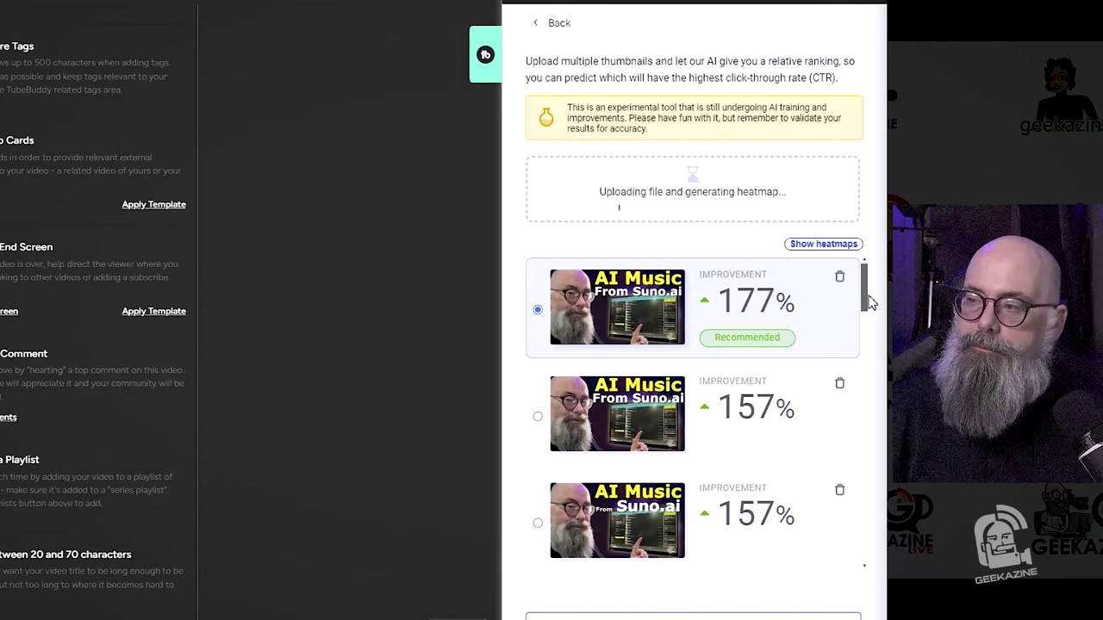
left_click_drag(869, 302, 864, 487)
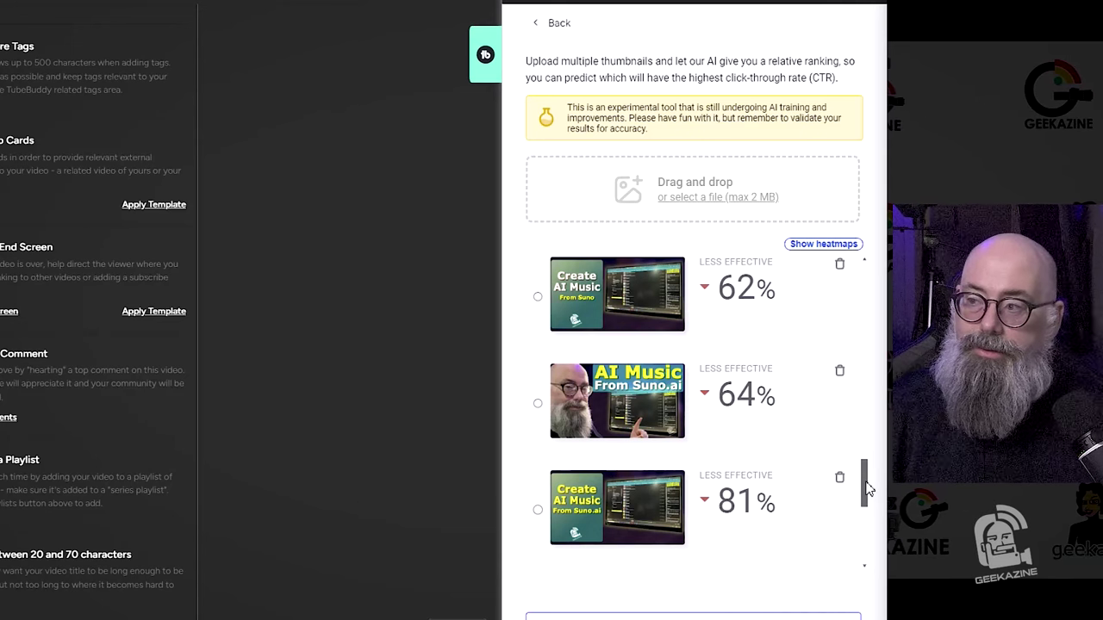
left_click_drag(869, 488, 872, 287)
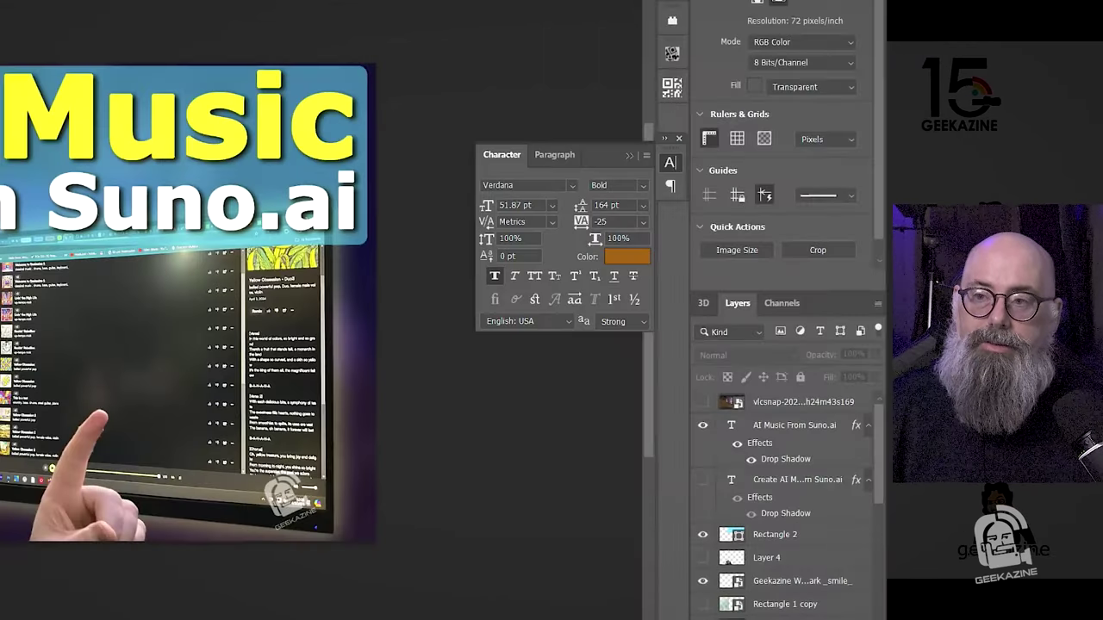
Step: Change the text background rectangle's fill to red in Photoshop and upload this version to TubeBuddy's Thumbnail Analyzer for ranking
left_click(360, 89)
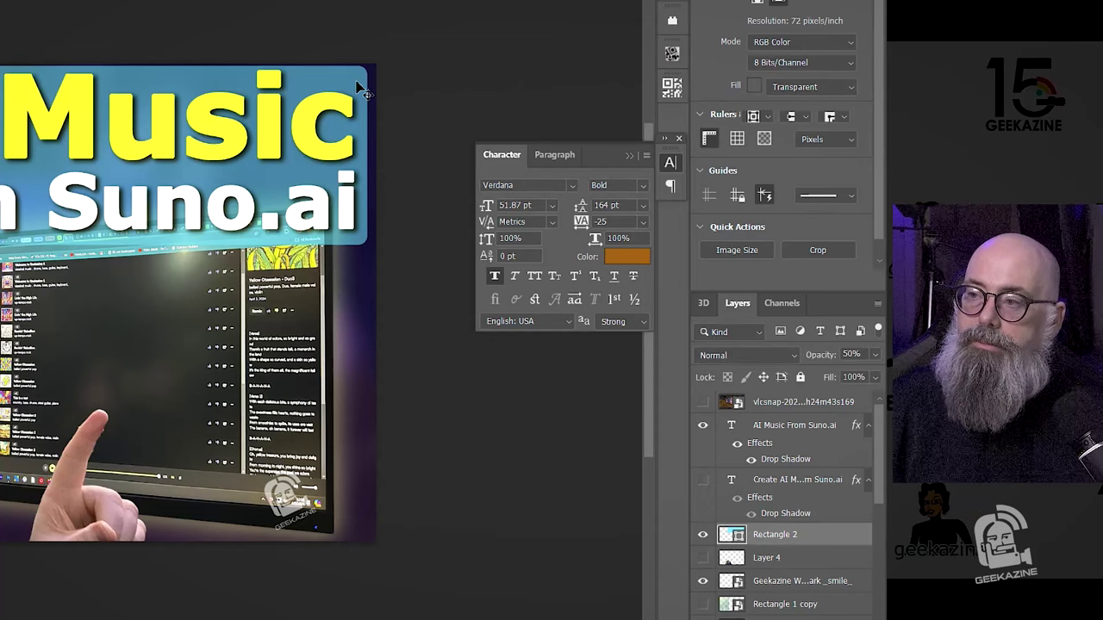
left_click(751, 51)
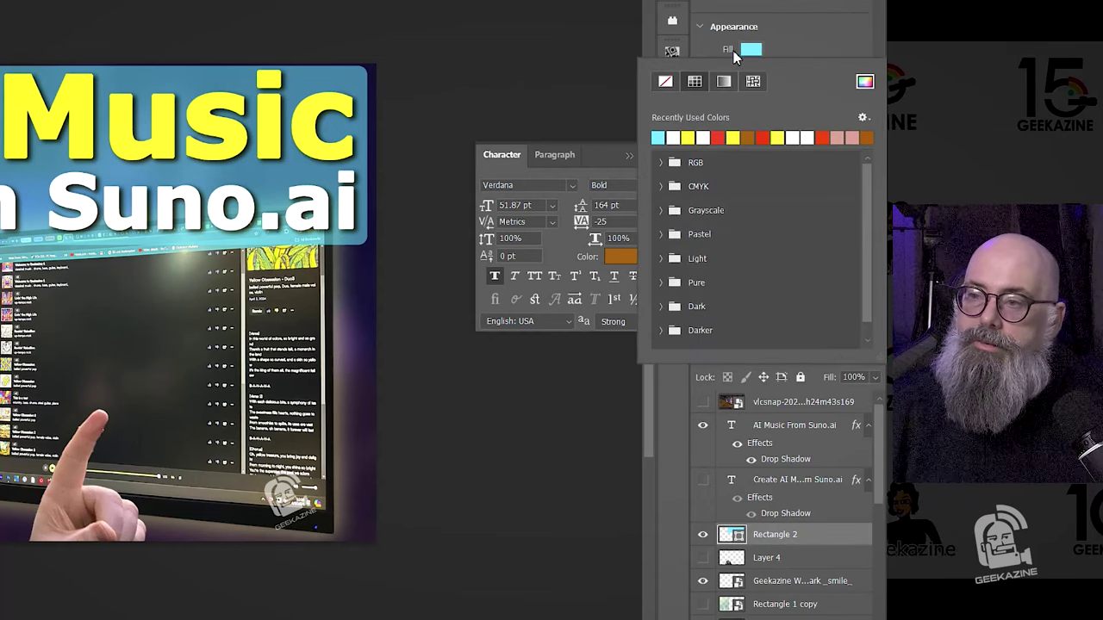
left_click(720, 138)
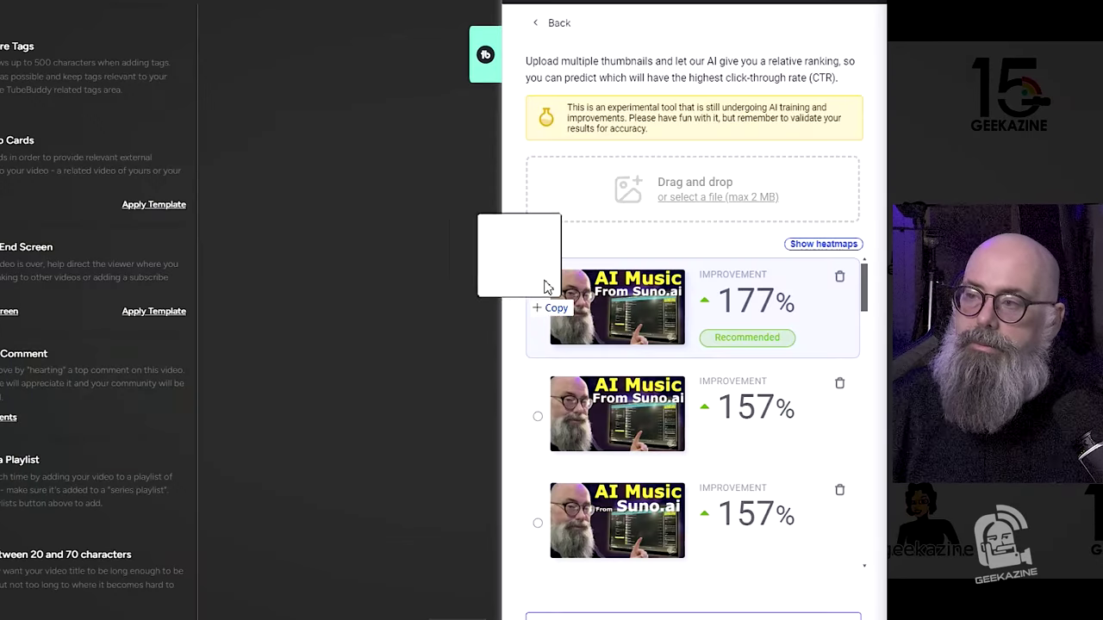
left_click_drag(534, 289, 676, 224)
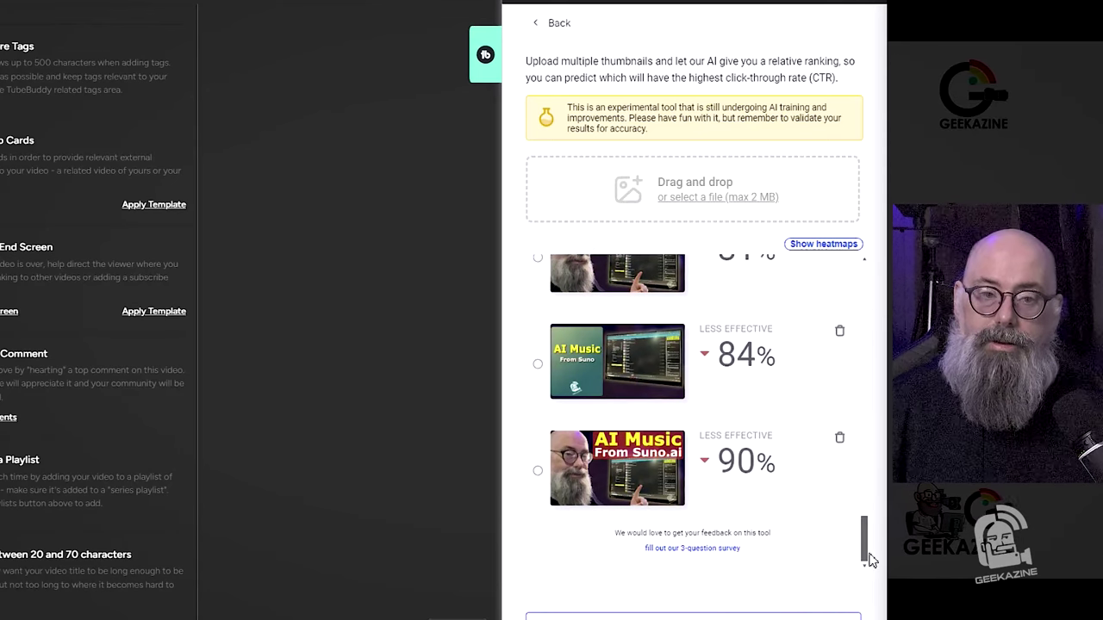
left_click_drag(869, 560, 863, 284)
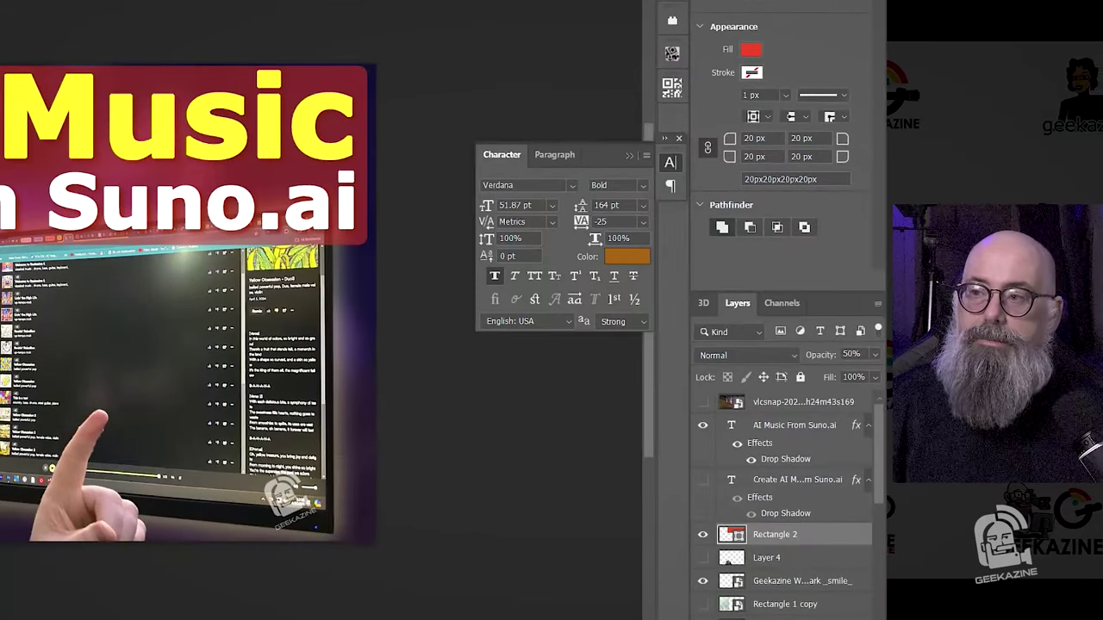
Step: Give the text background rectangle in Photoshop a linear black-to-white gradient fill and adjust the gradient's angle
left_click(748, 48)
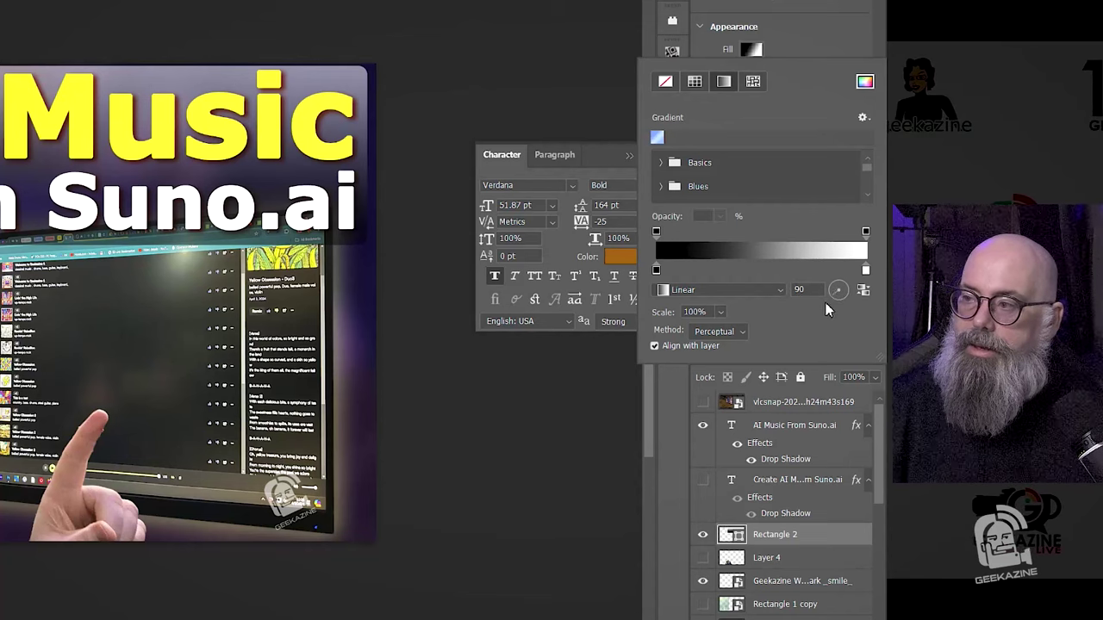
left_click(836, 287)
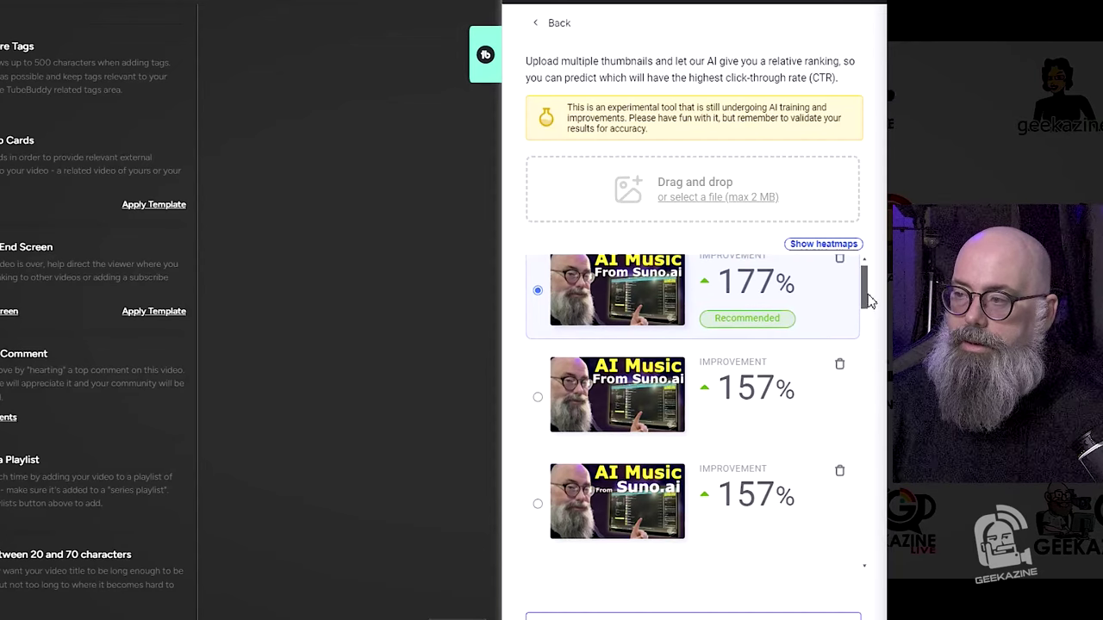
Step: Upload the version with the darkened text background to TubeBuddy's Thumbnail Analyzer, and compare its ranking and heatmap with the other versions
left_click_drag(862, 274, 862, 369)
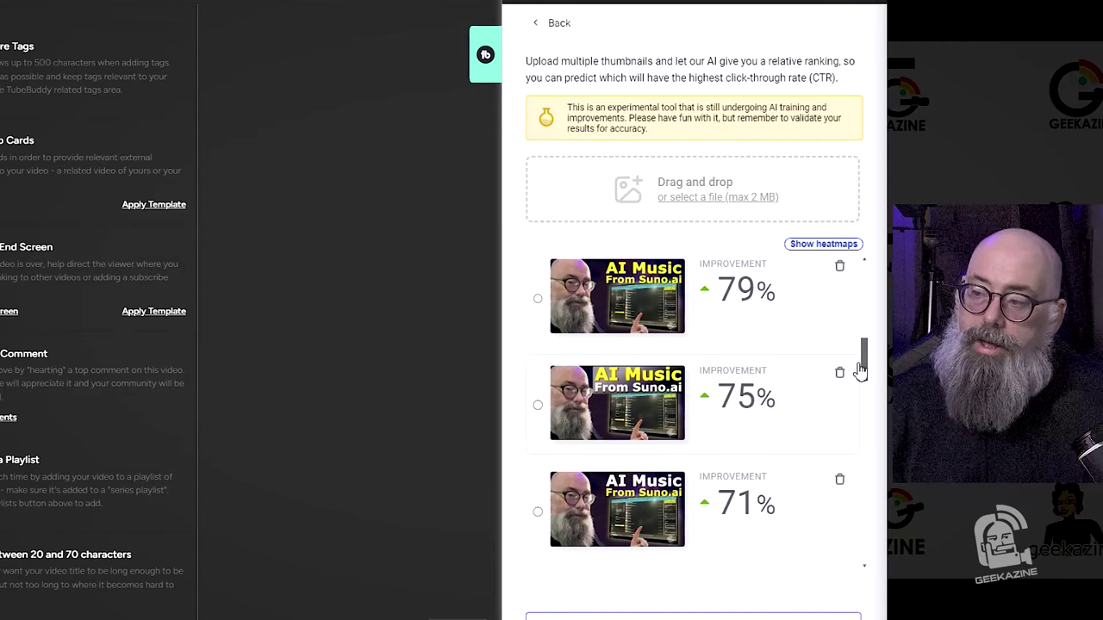
mouse_move(868, 365)
left_mouse_down()
mouse_move(870, 280)
mouse_move(864, 365)
left_mouse_up()
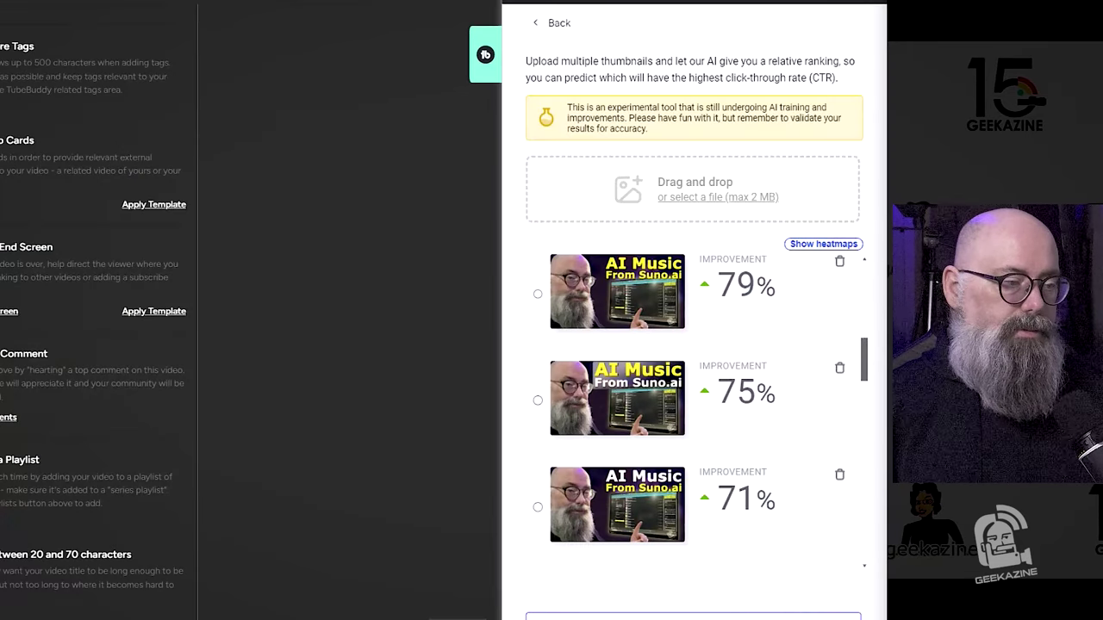
left_click_drag(454, 241, 694, 195)
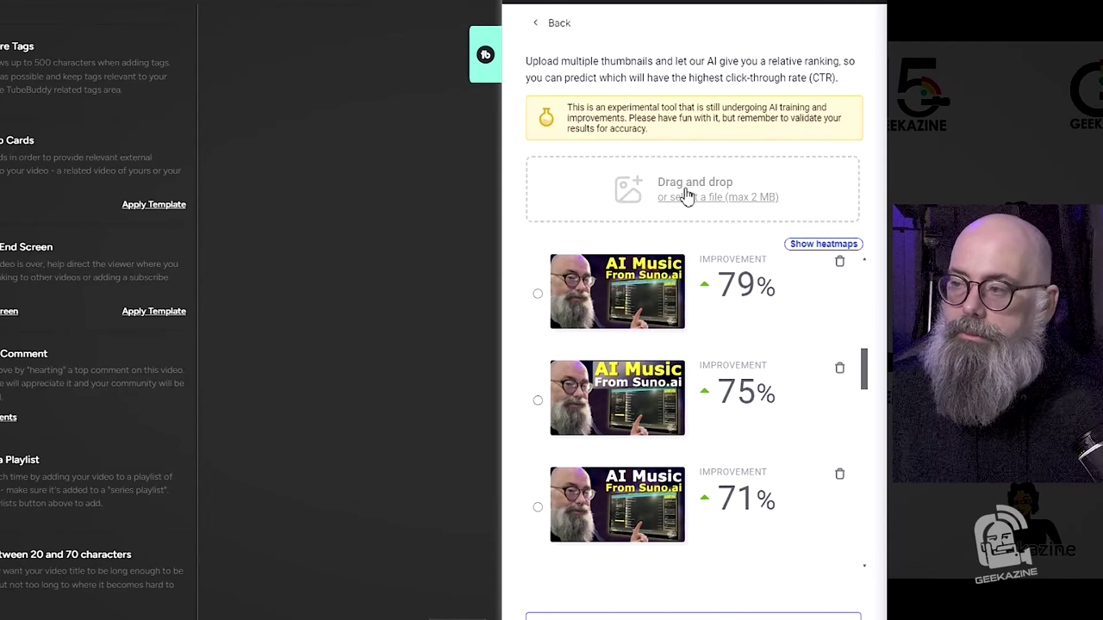
scroll(709, 439, "up", 5)
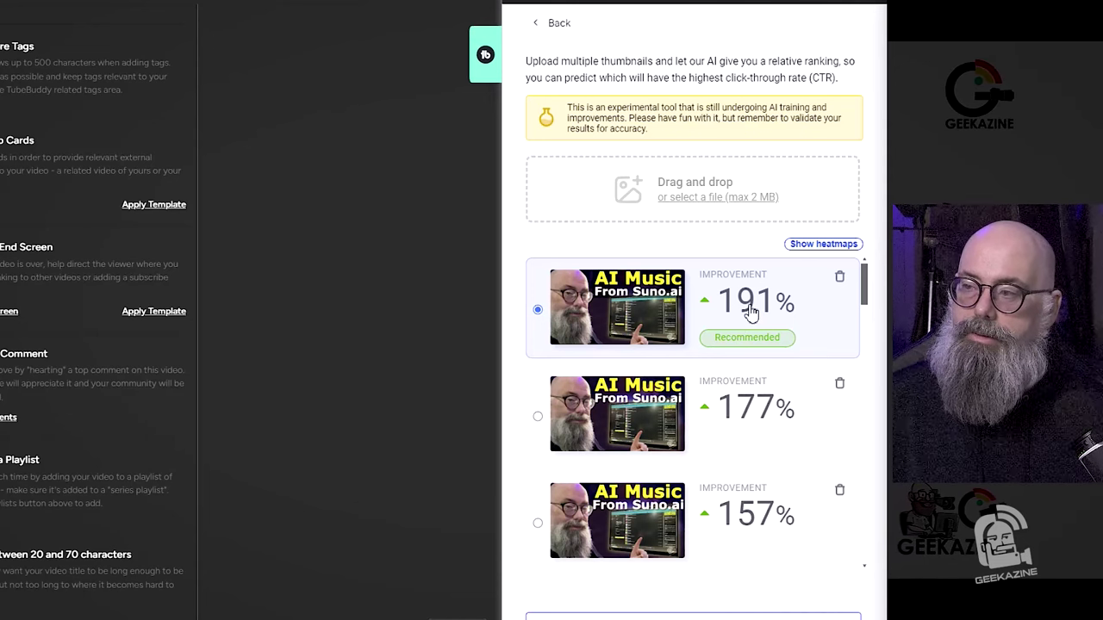
left_click(815, 247)
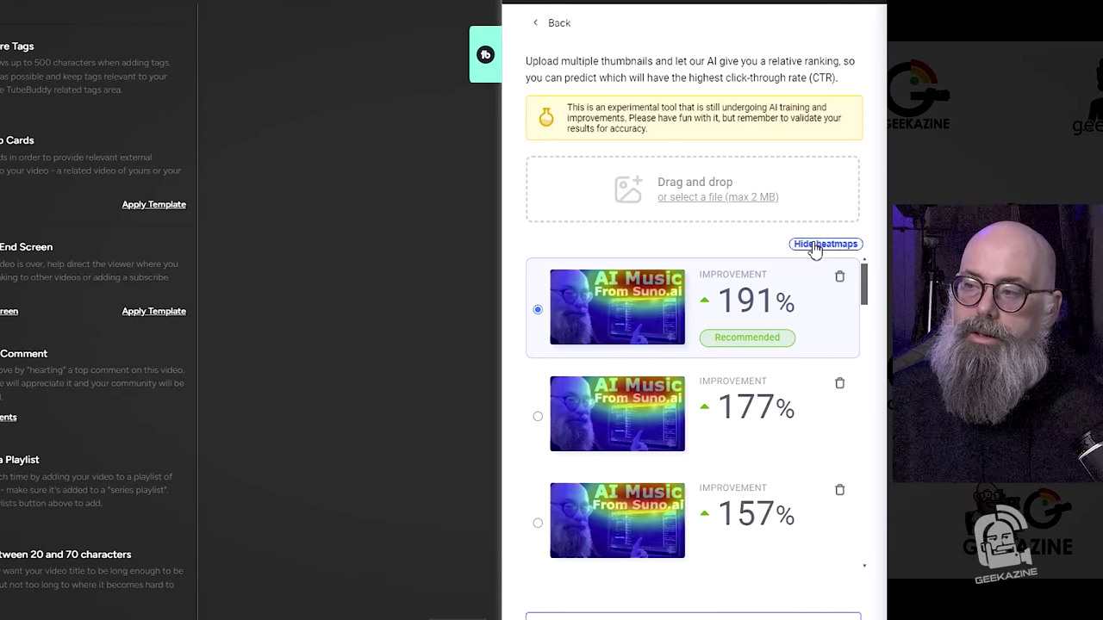
left_click(815, 247)
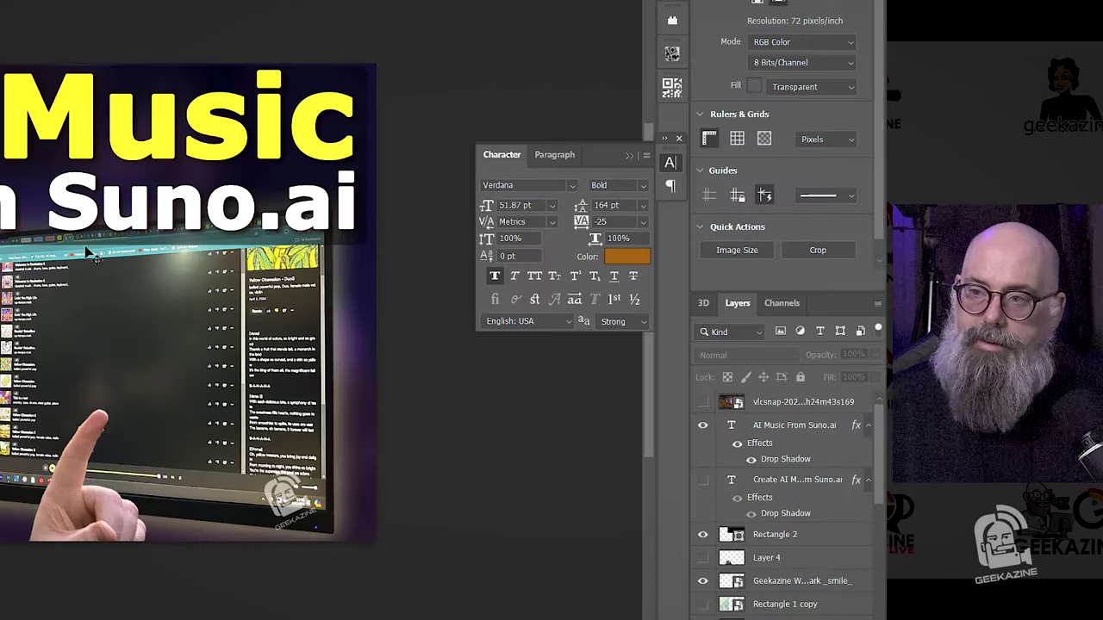
Step: In Photoshop, try hiding and recolouring the drop shadow on the "AI Music From Suno.ai" text layer
left_click(793, 424)
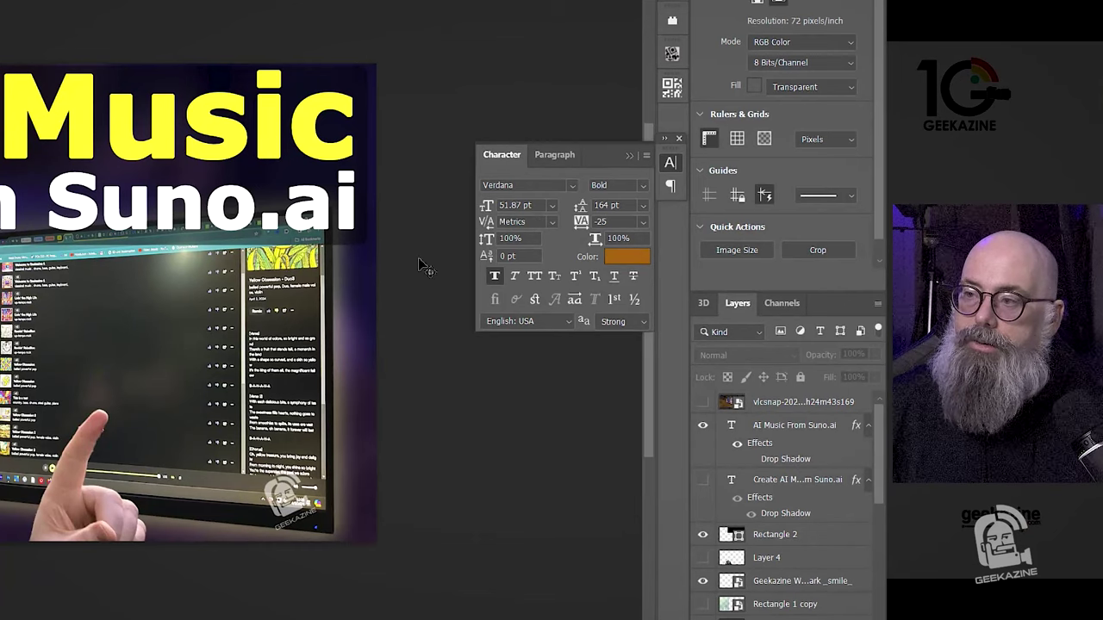
left_click(748, 462)
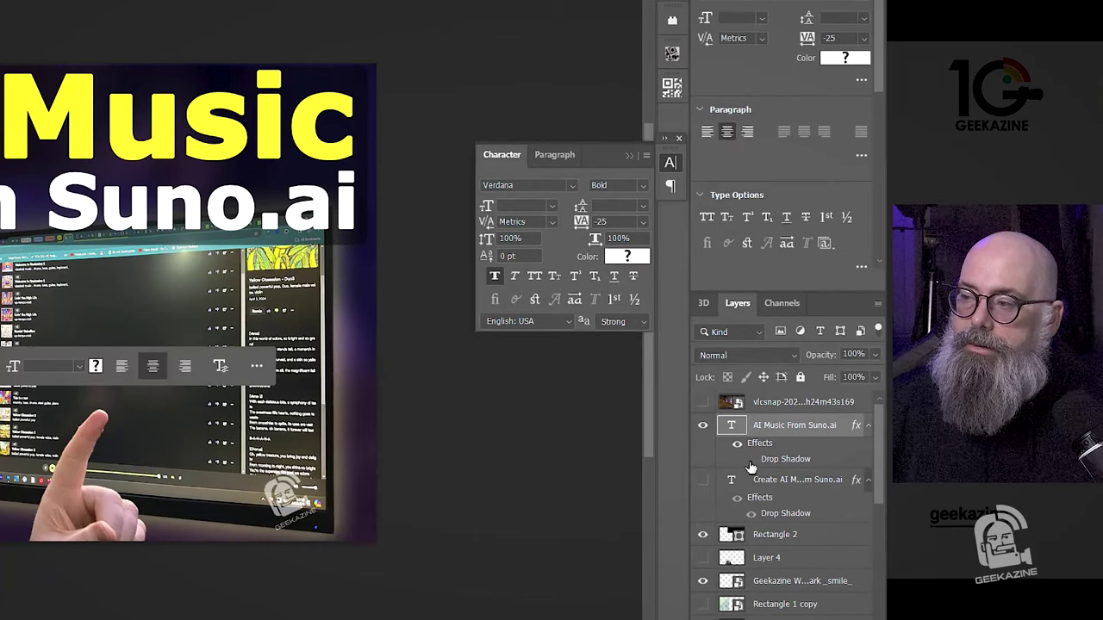
double_click(751, 463)
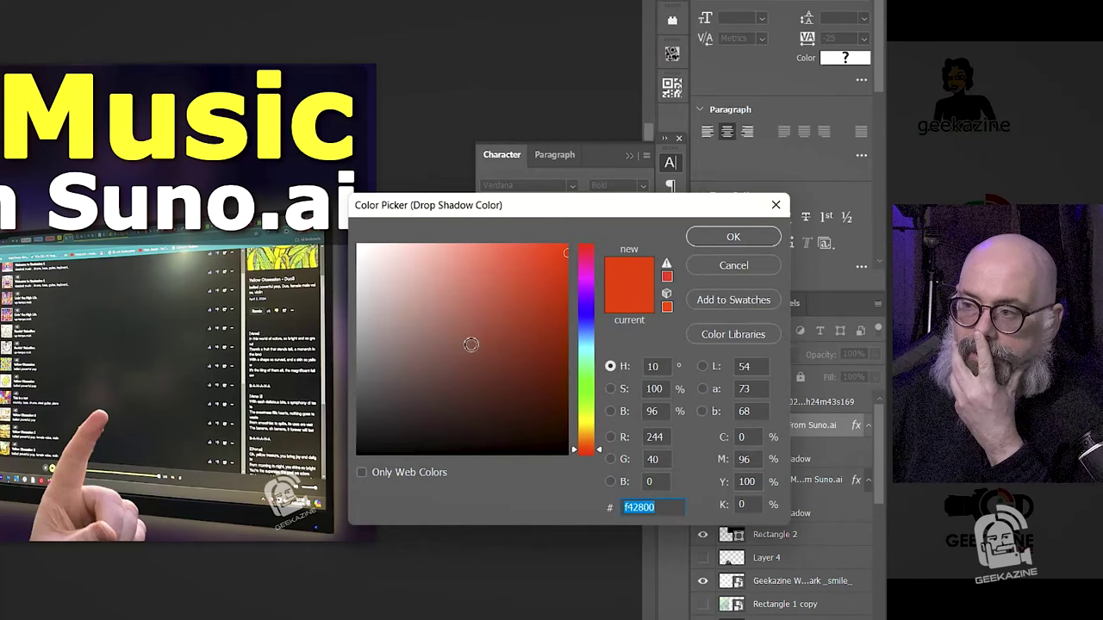
left_click_drag(589, 356, 589, 343)
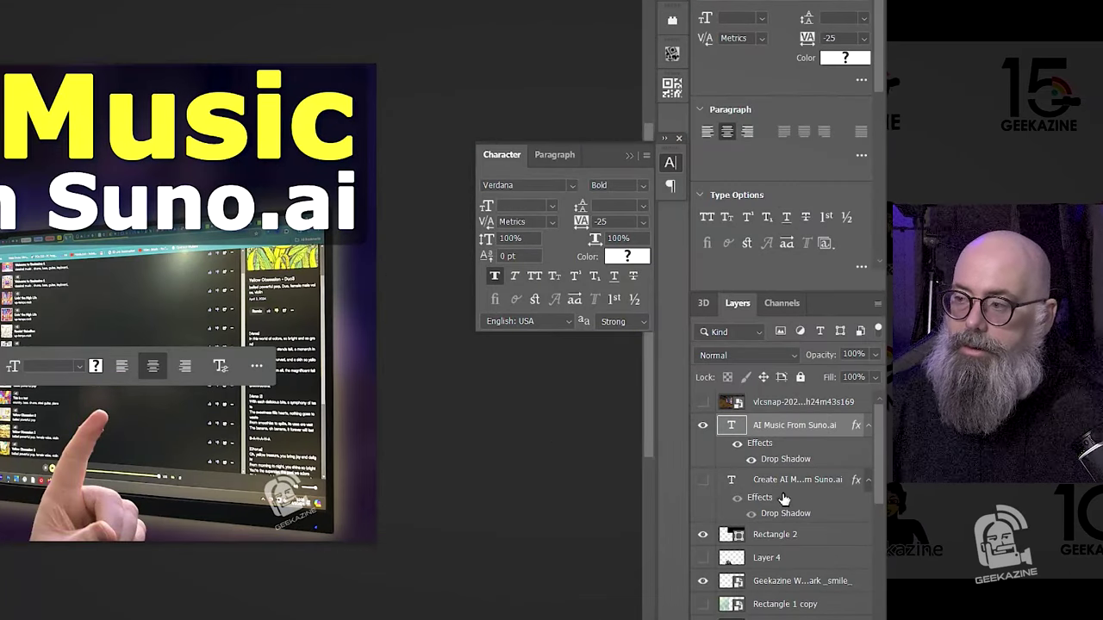
double_click(820, 465)
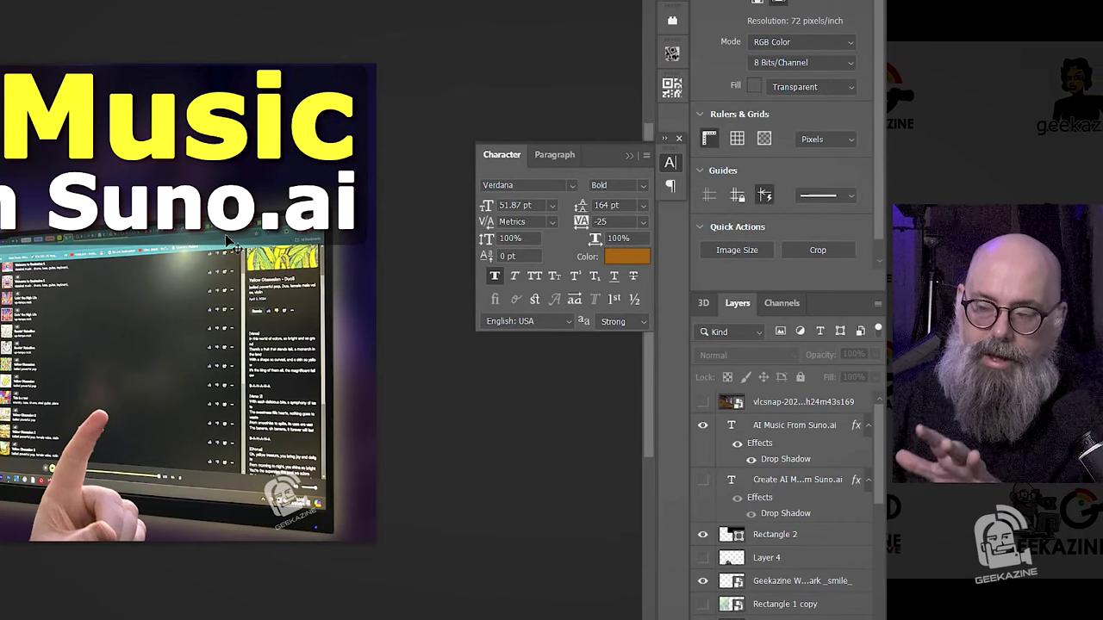
Step: Darken the monitor screenshot layer with a Levels adjustment, lowering the midtones to about 0.5
left_click(155, 372)
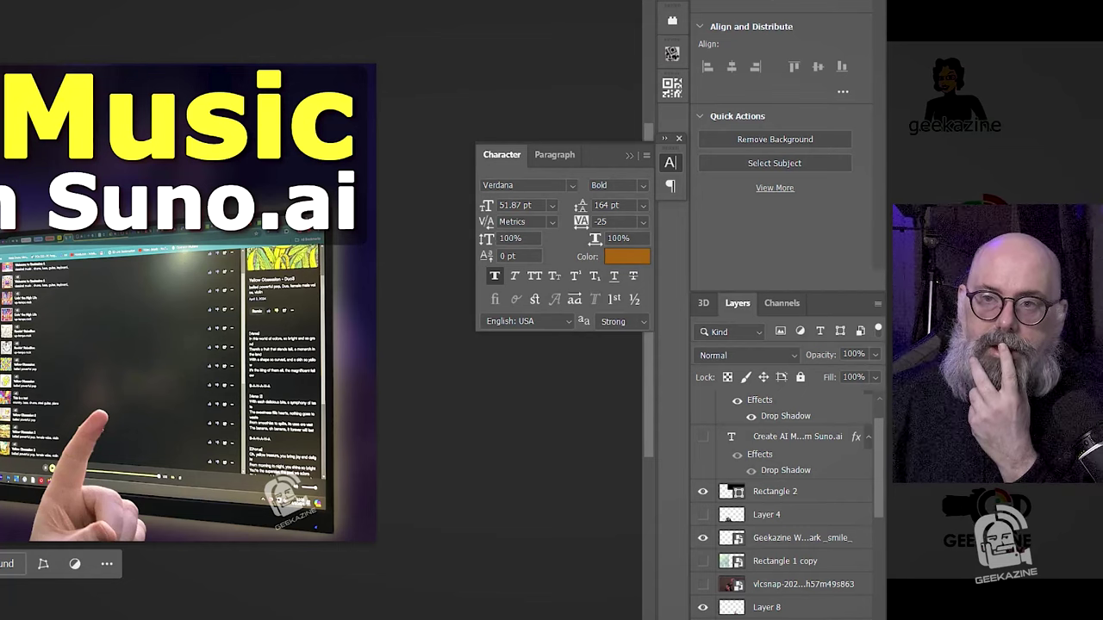
key("ctrl+shift+s")
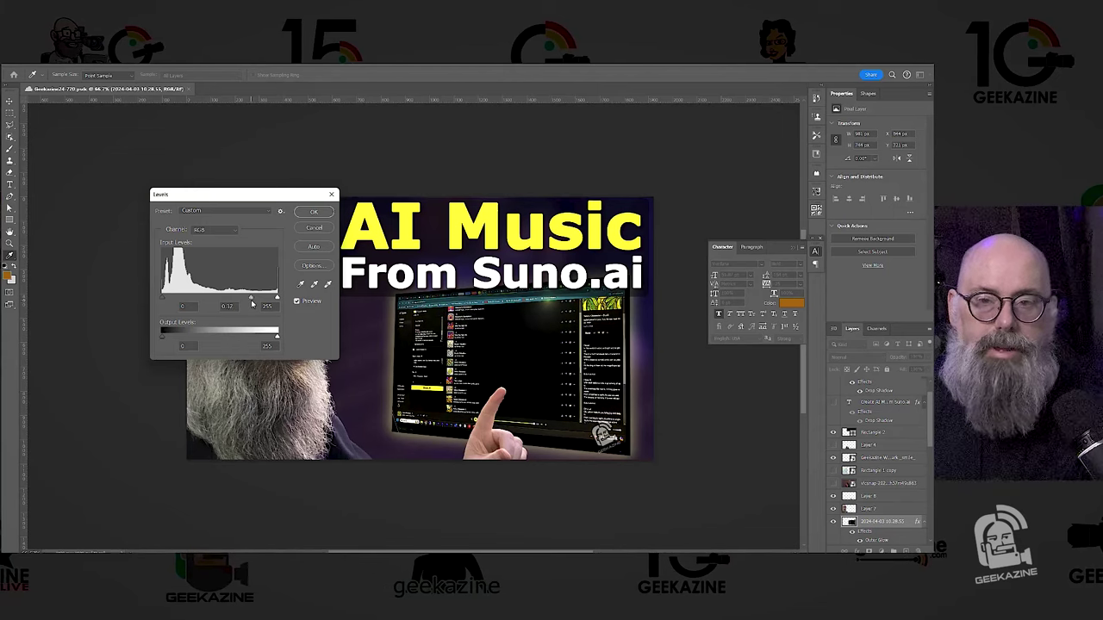
left_click_drag(253, 303, 243, 303)
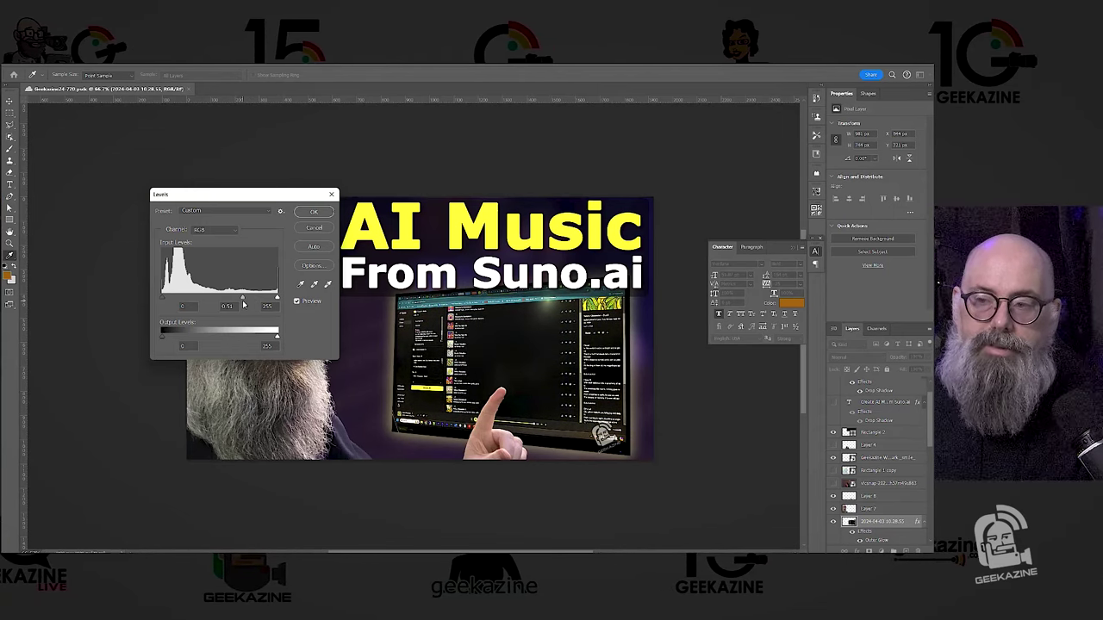
mouse_move(242, 303)
left_mouse_down()
mouse_move(201, 307)
mouse_move(244, 308)
left_mouse_up()
left_click(313, 213)
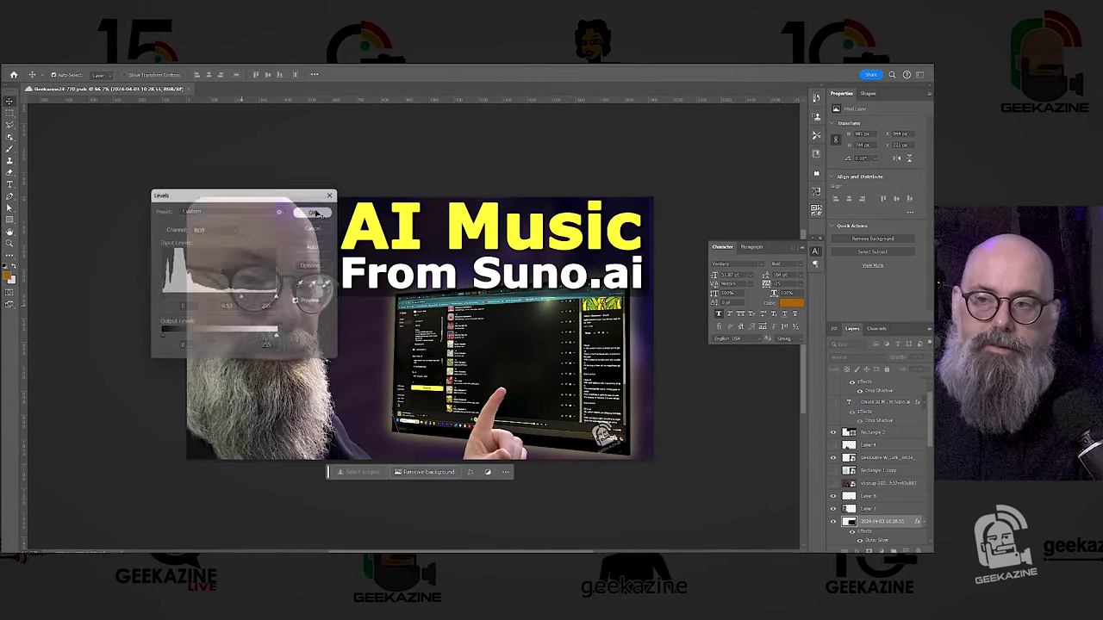
Step: Apply the Sharpen More filter to the monitor screenshot layer and deselect it
left_click(129, 64)
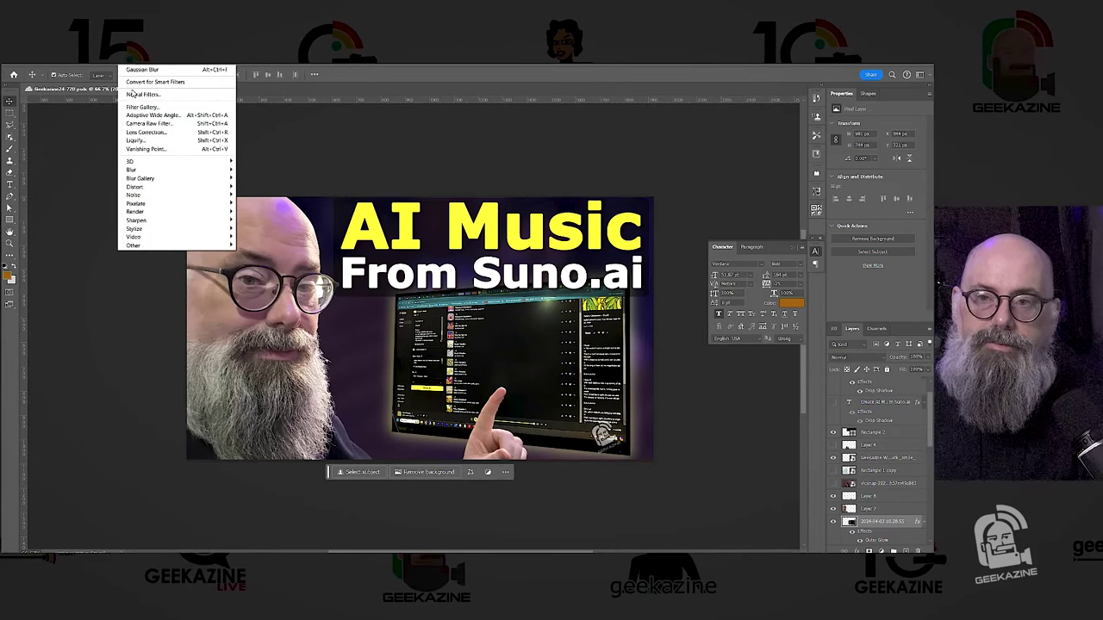
mouse_move(183, 222)
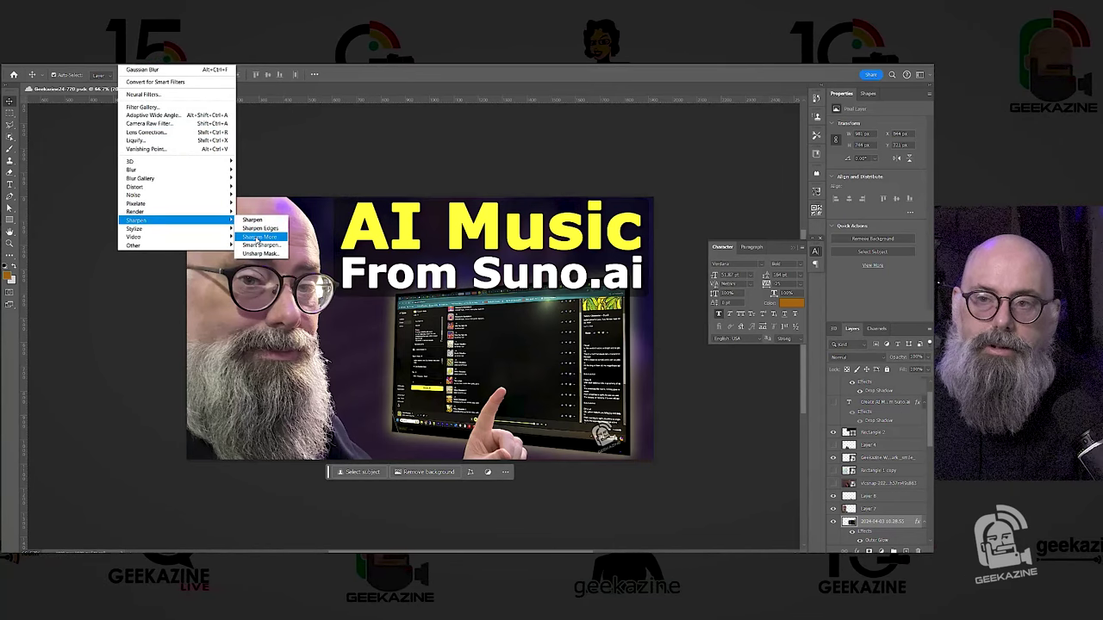
left_click(258, 237)
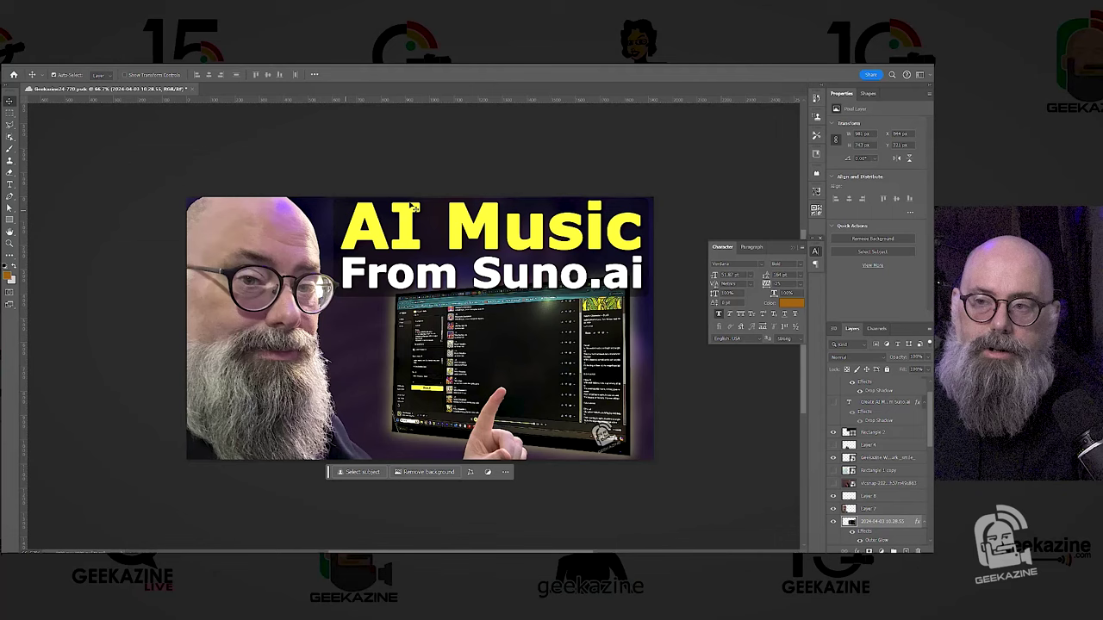
left_click(460, 129)
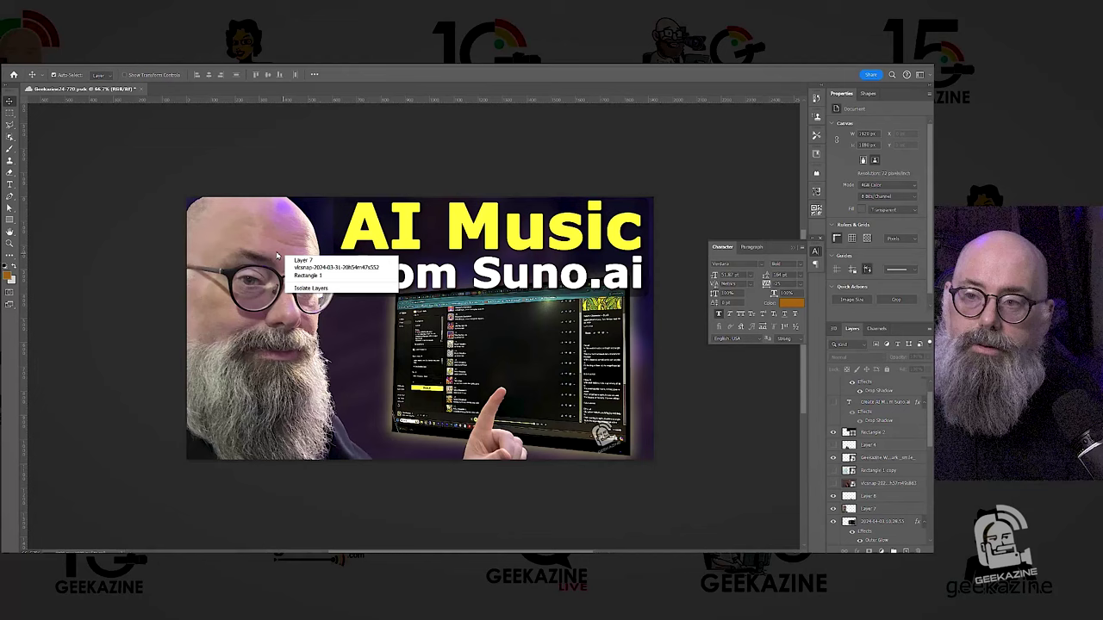
Step: Brighten the man's portrait layer with a Levels adjustment, raising the midtones to about 1.2
left_click(60, 65)
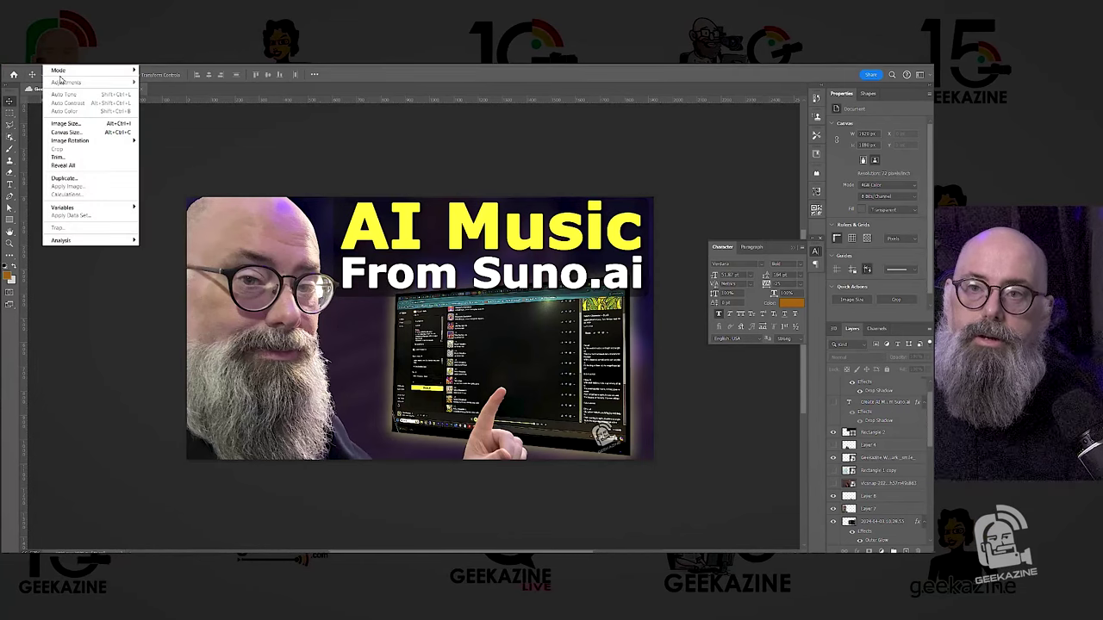
left_click(236, 292)
left_click(244, 236)
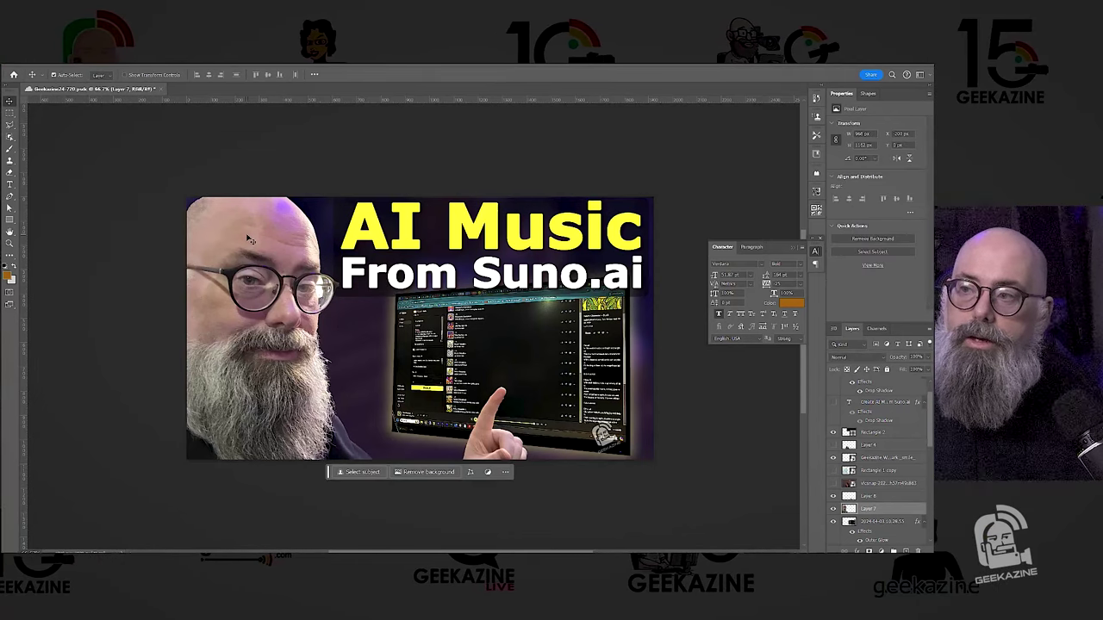
left_click(59, 65)
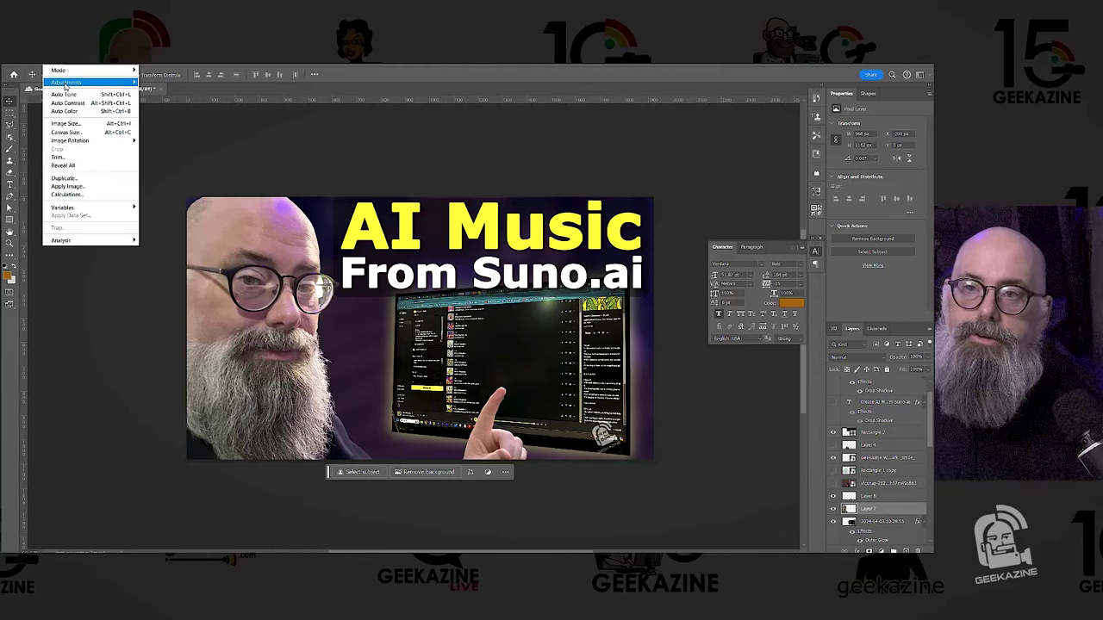
mouse_move(86, 82)
left_click(180, 92)
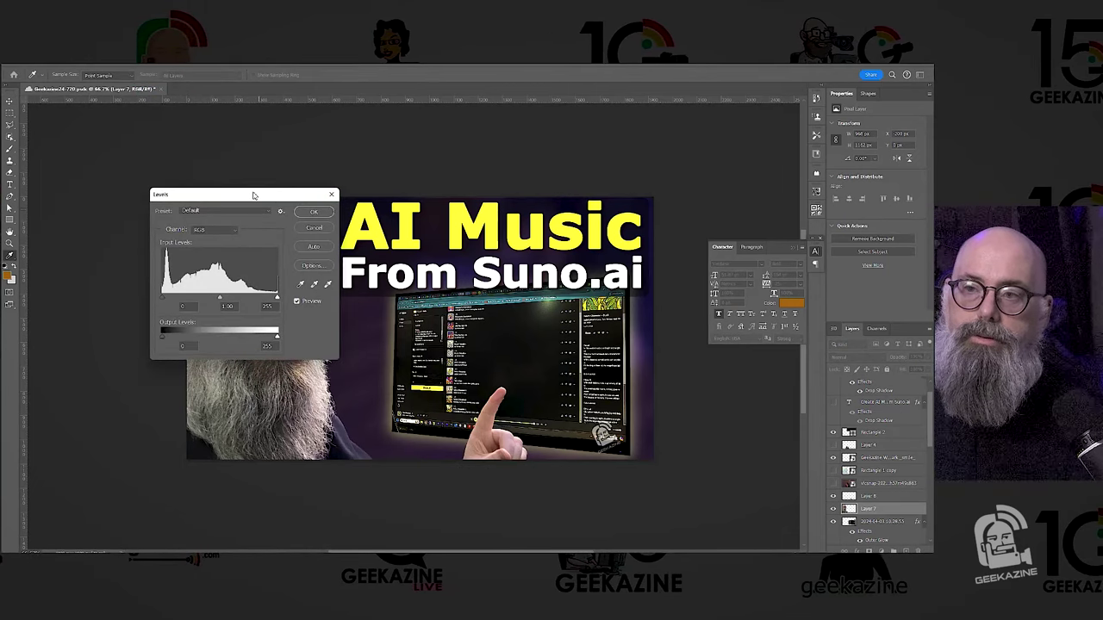
left_click_drag(320, 192, 492, 167)
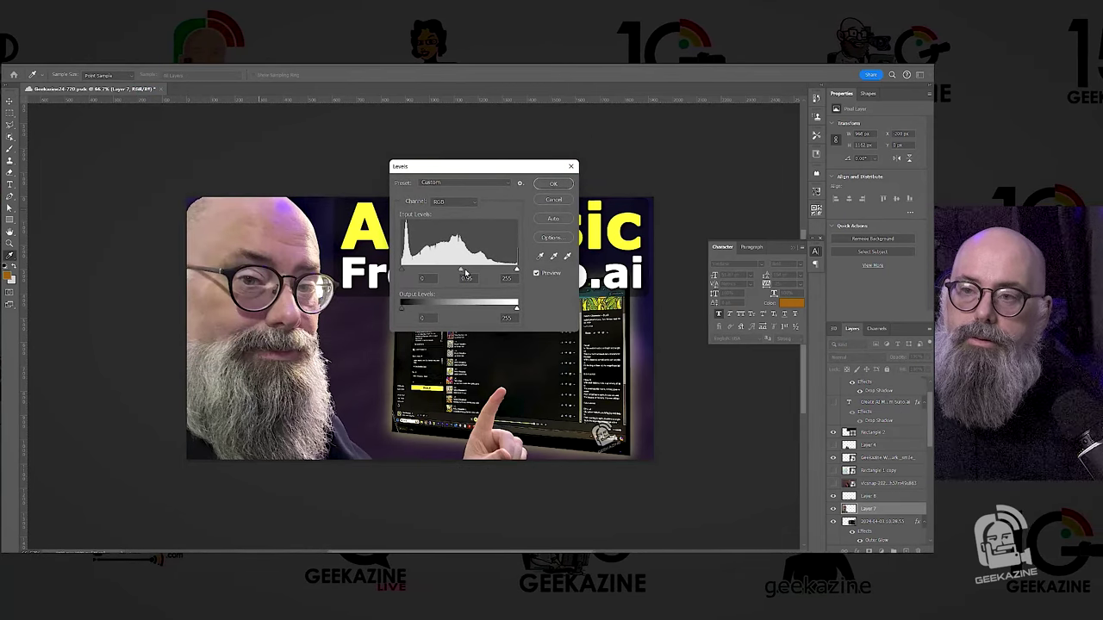
mouse_move(459, 270)
left_mouse_down()
mouse_move(522, 277)
mouse_move(452, 275)
left_mouse_up()
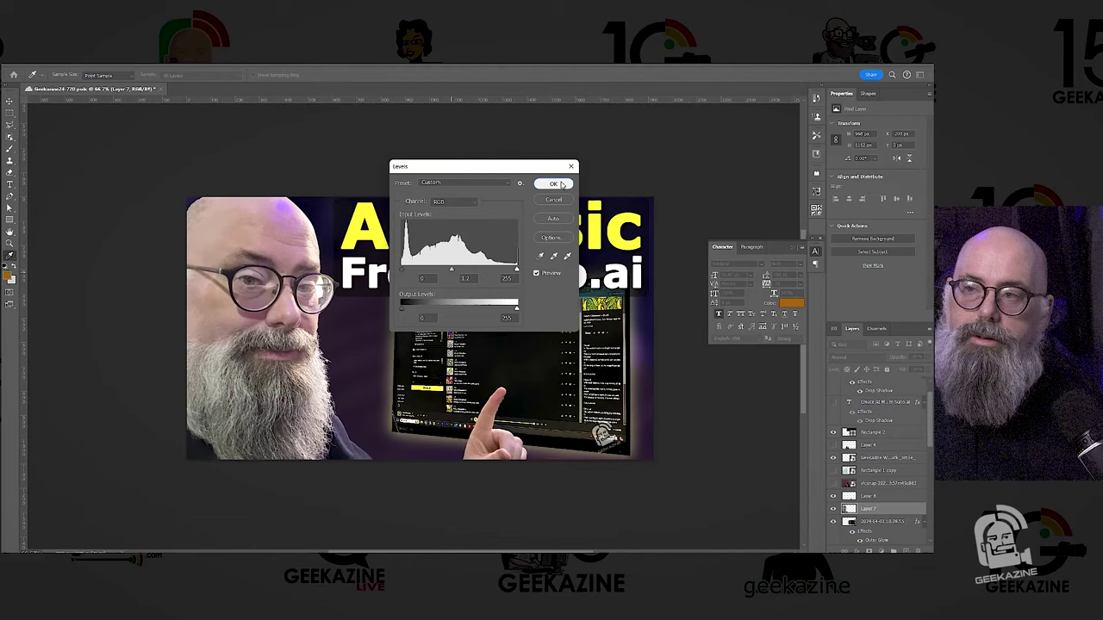
left_click(554, 185)
Step: Apply the basic Sharpen filter to the man's portrait layer
left_click(133, 66)
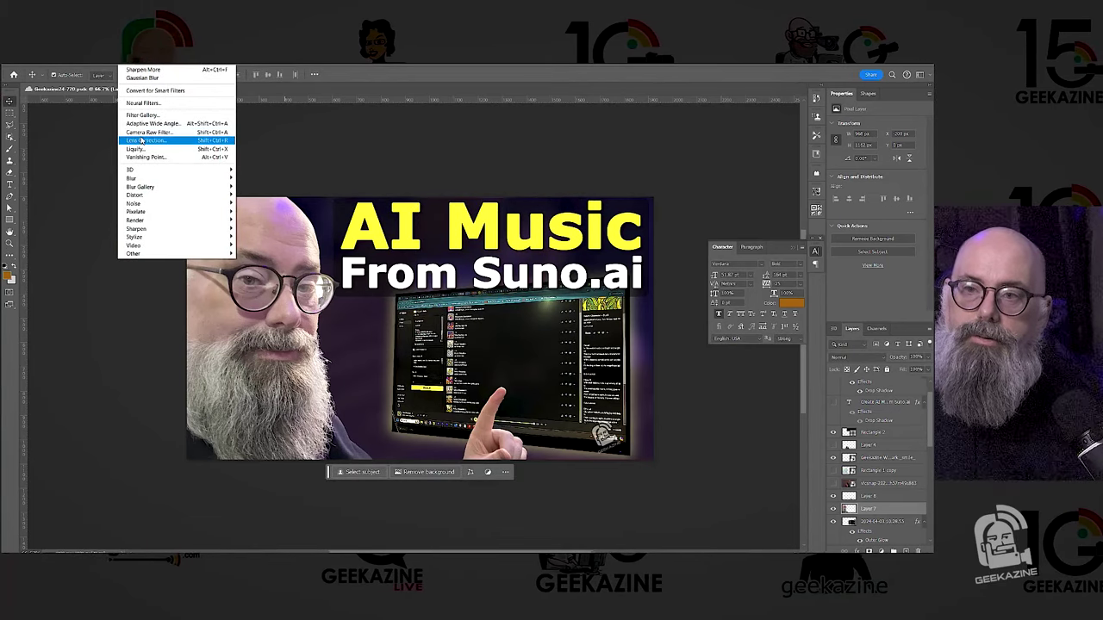
mouse_move(138, 228)
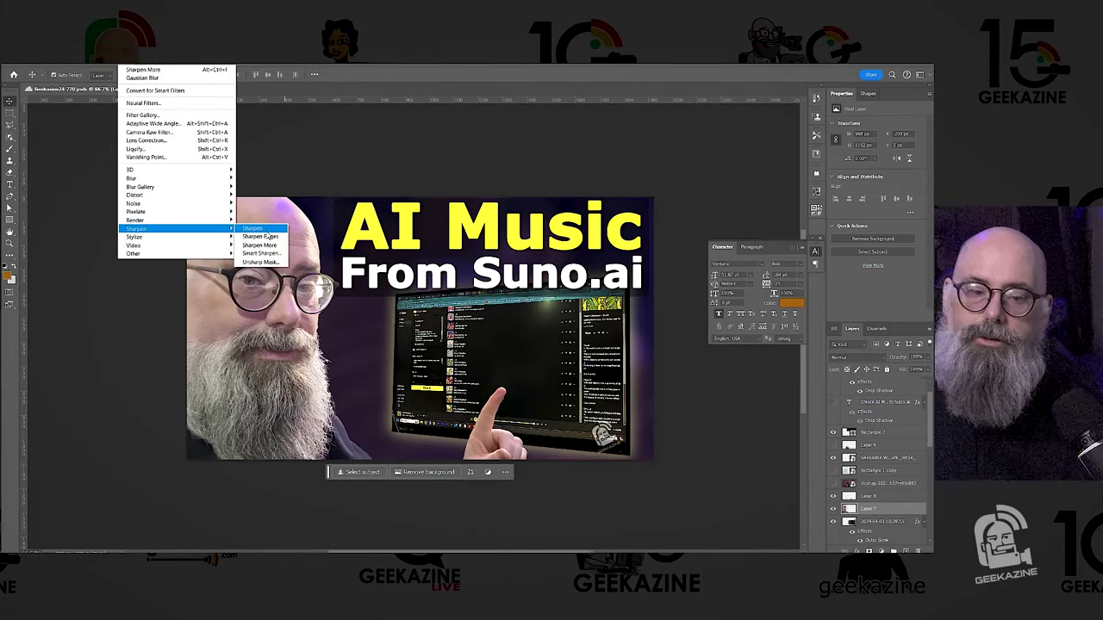
left_click(266, 231)
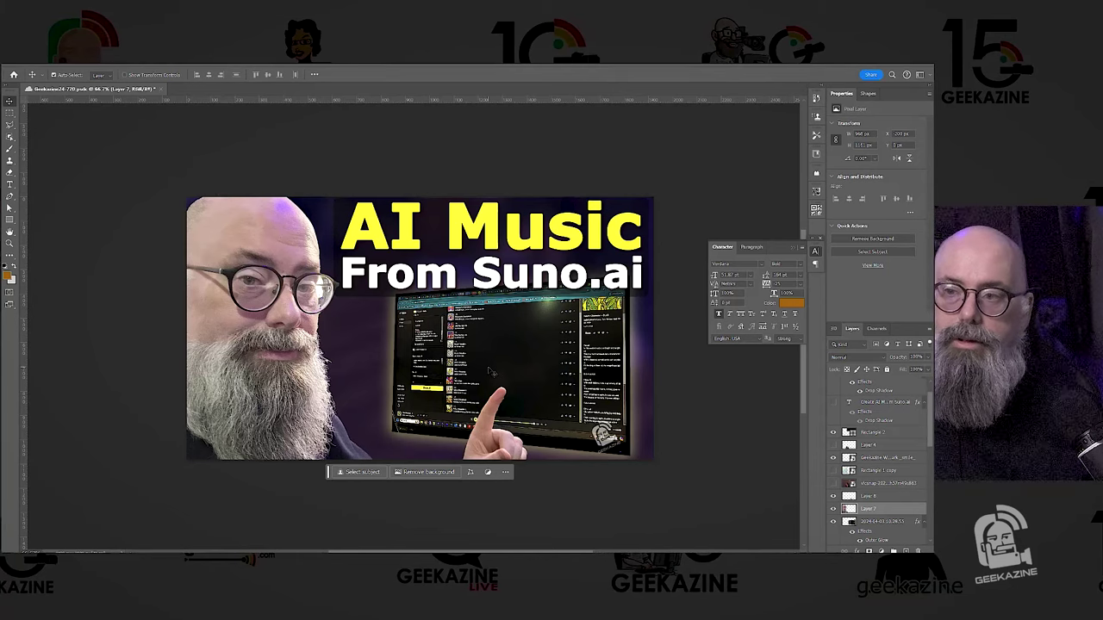
Step: Enlarge the pointing hand layer slightly with Free Transform
left_click(490, 431)
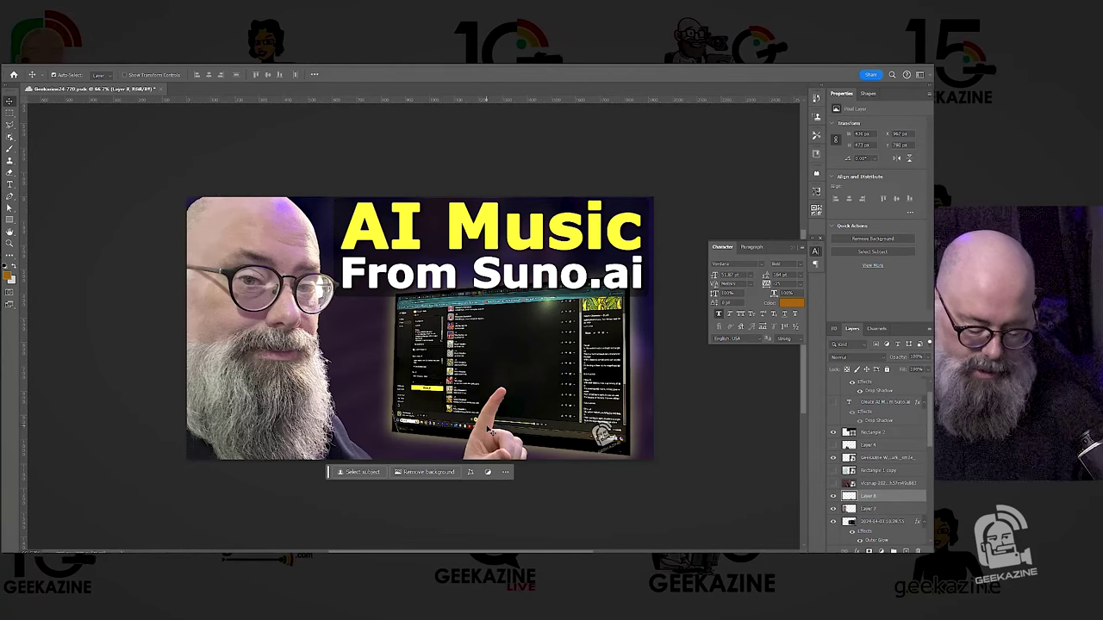
key("ctrl+t")
left_click_drag(531, 448, 543, 448)
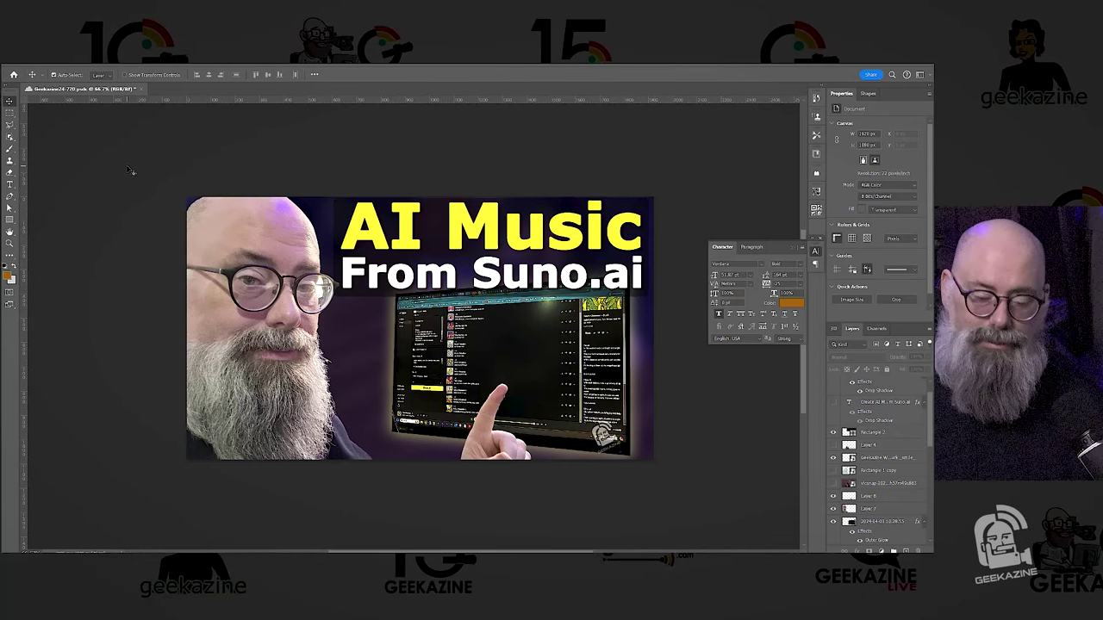
Step: Lasso the man's mouth, run Generative Fill with the prompt "smile", and switch to the third variation
left_click(10, 125)
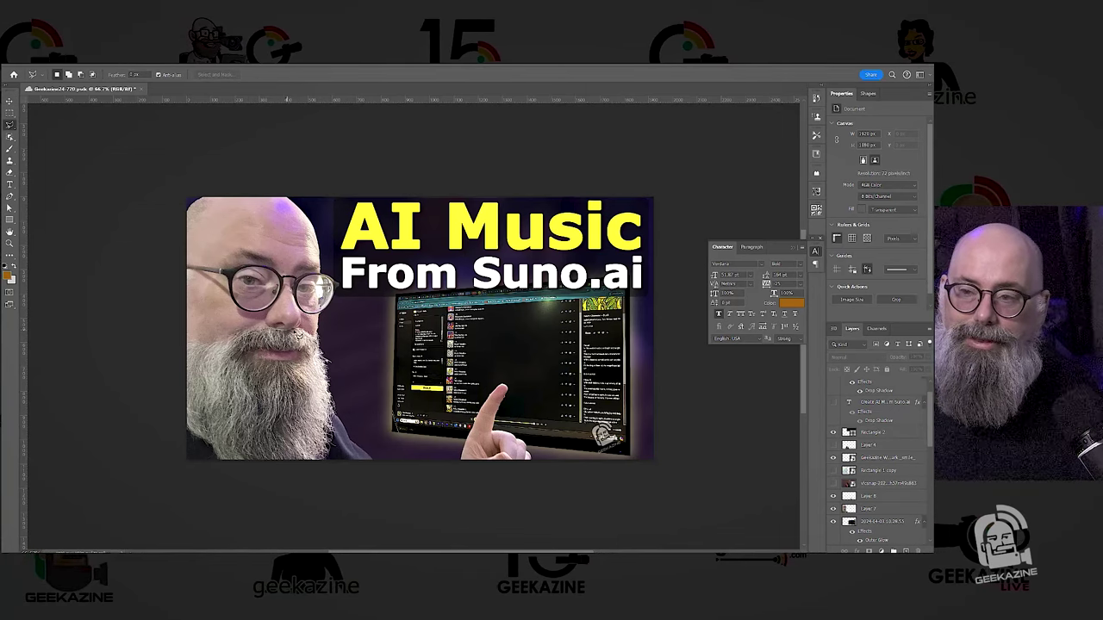
mouse_move(298, 335)
left_mouse_down()
mouse_move(320, 352)
mouse_move(301, 373)
mouse_move(262, 367)
mouse_move(246, 348)
left_mouse_up()
left_click(208, 386)
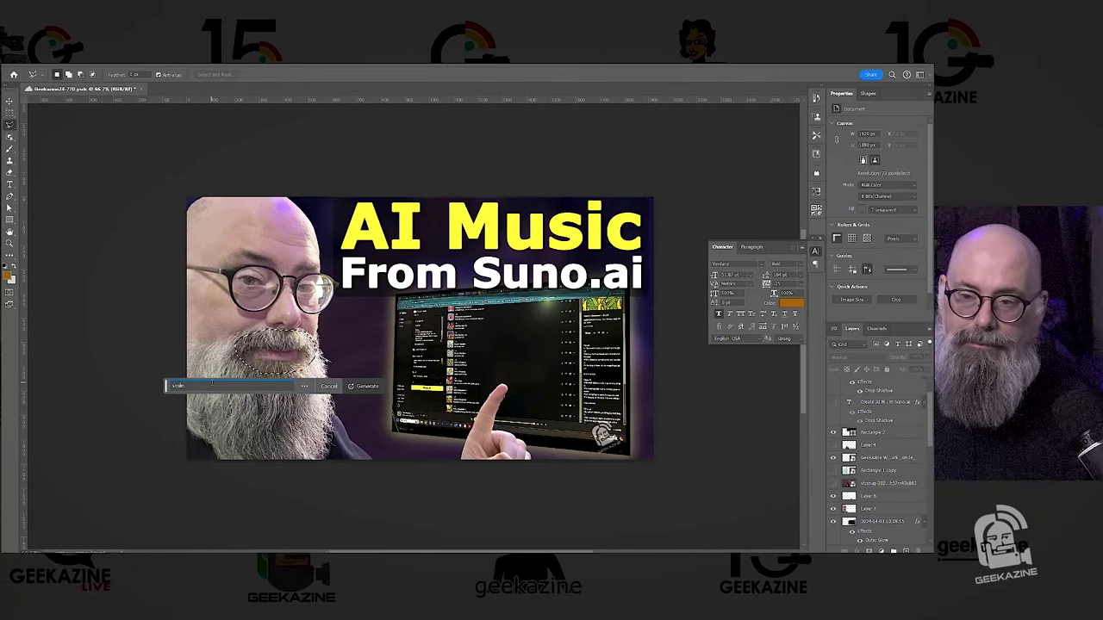
key("Return")
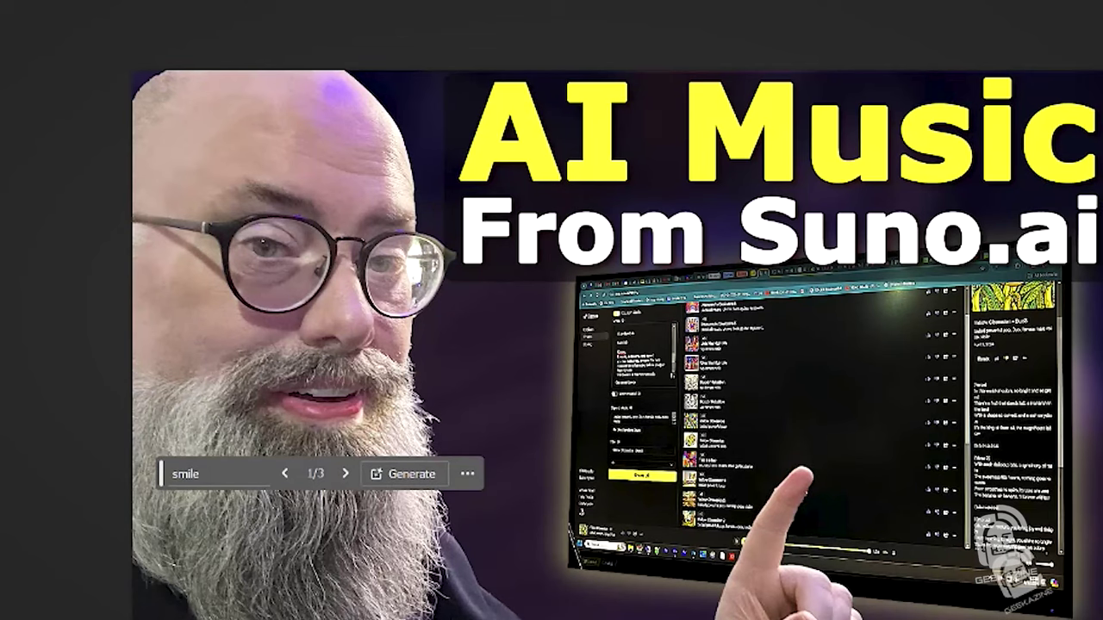
left_click(344, 473)
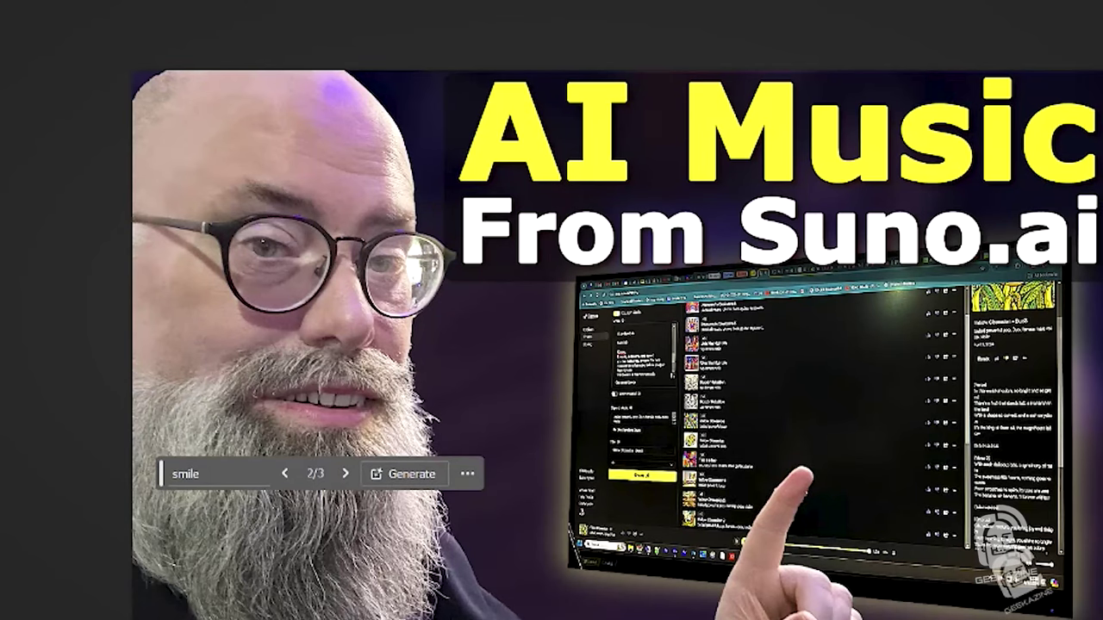
left_click(344, 473)
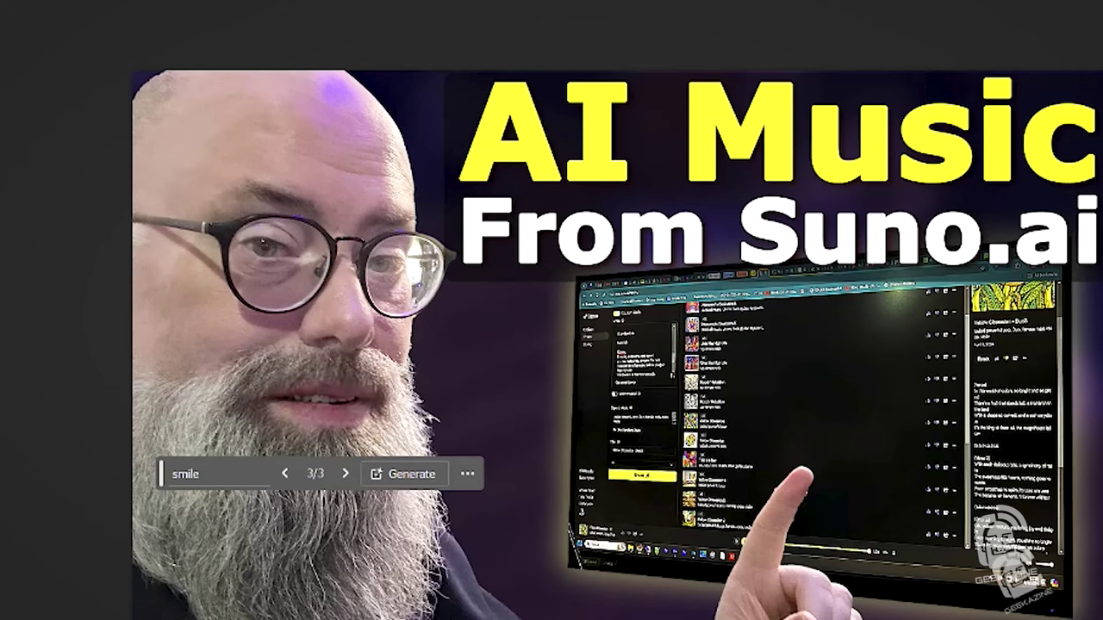
Step: Choose the first "smile" variation, generate further variations, and upload the exported thumbnail to TubeBuddy's Thumbnail Analyzer
left_click(845, 216)
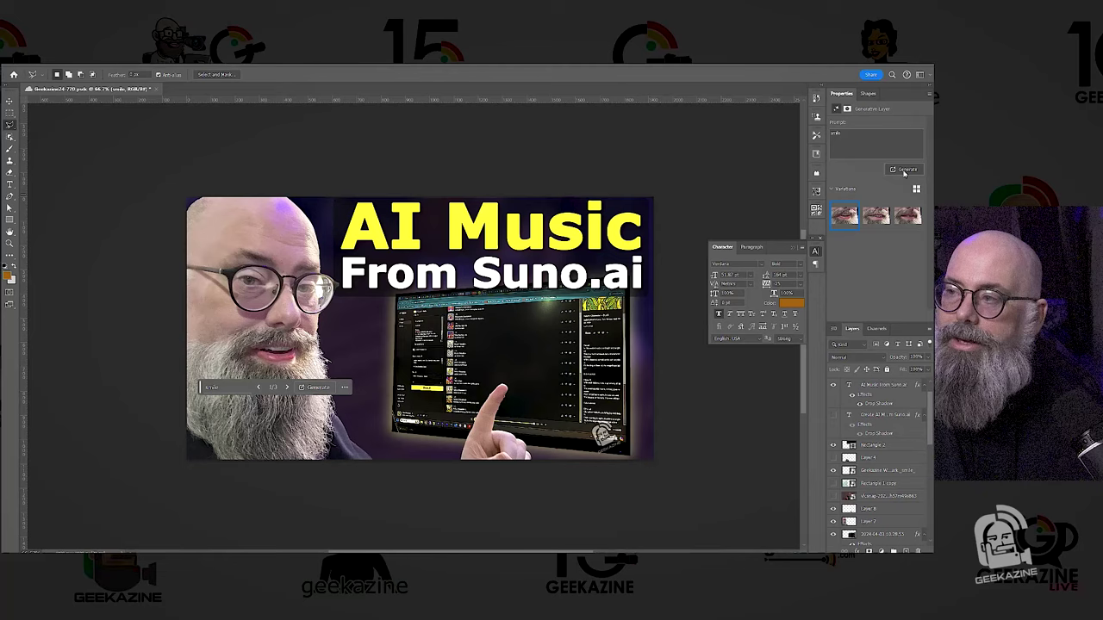
left_click(894, 172)
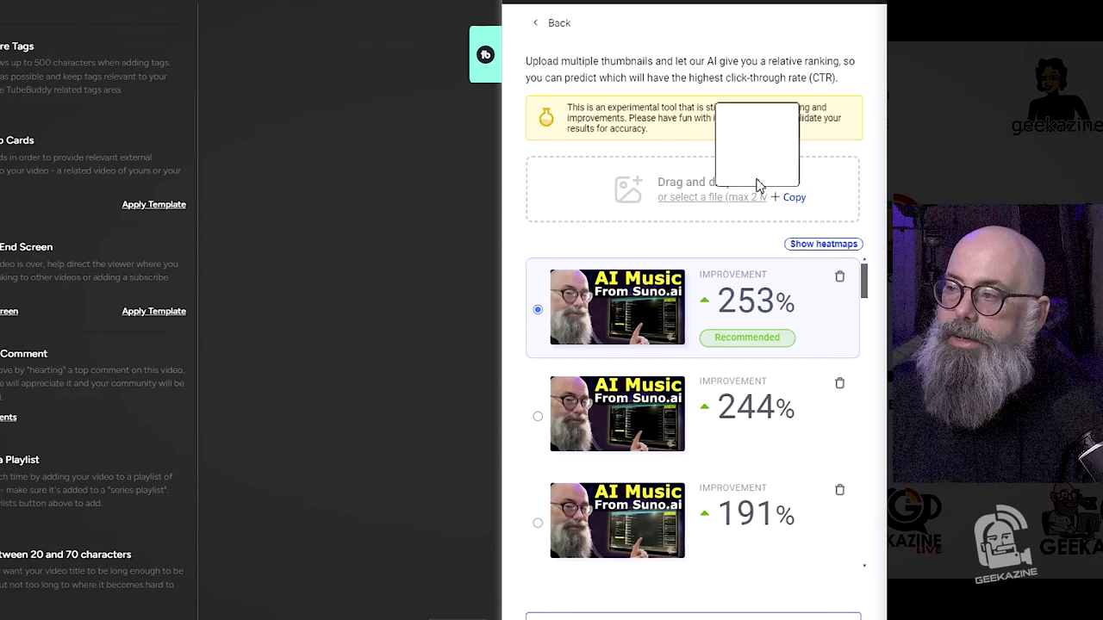
left_click_drag(758, 185, 745, 210)
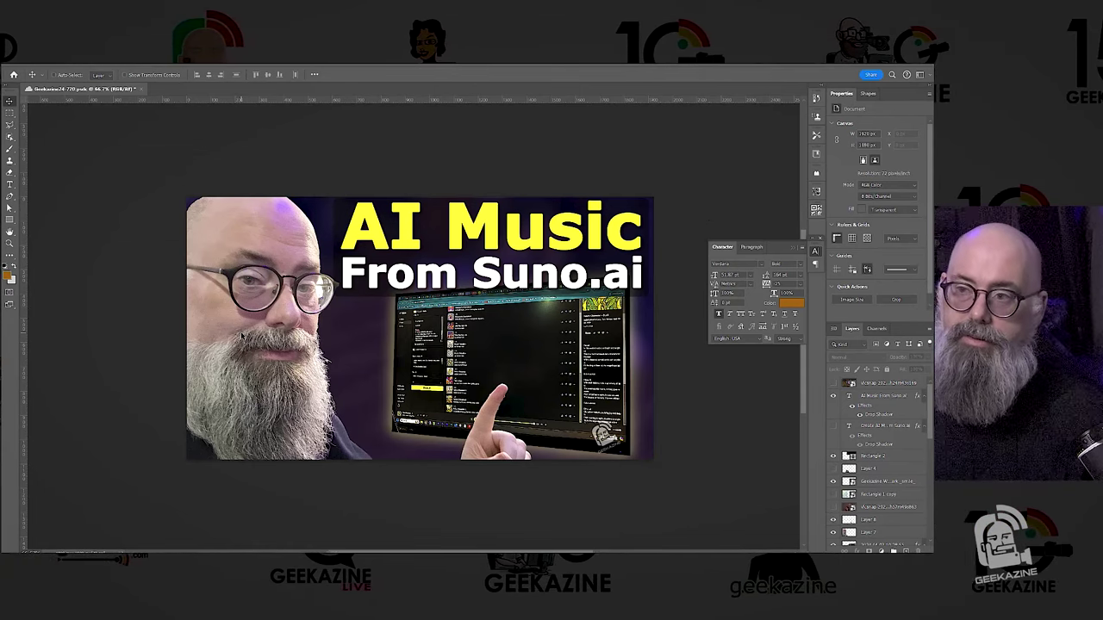
Step: Export the Photoshop thumbnail with Save for Web as PNG-24 and try to upload it to the TubeBuddy Thumbnail Analyzer
key("ctrl+alt+shift+s")
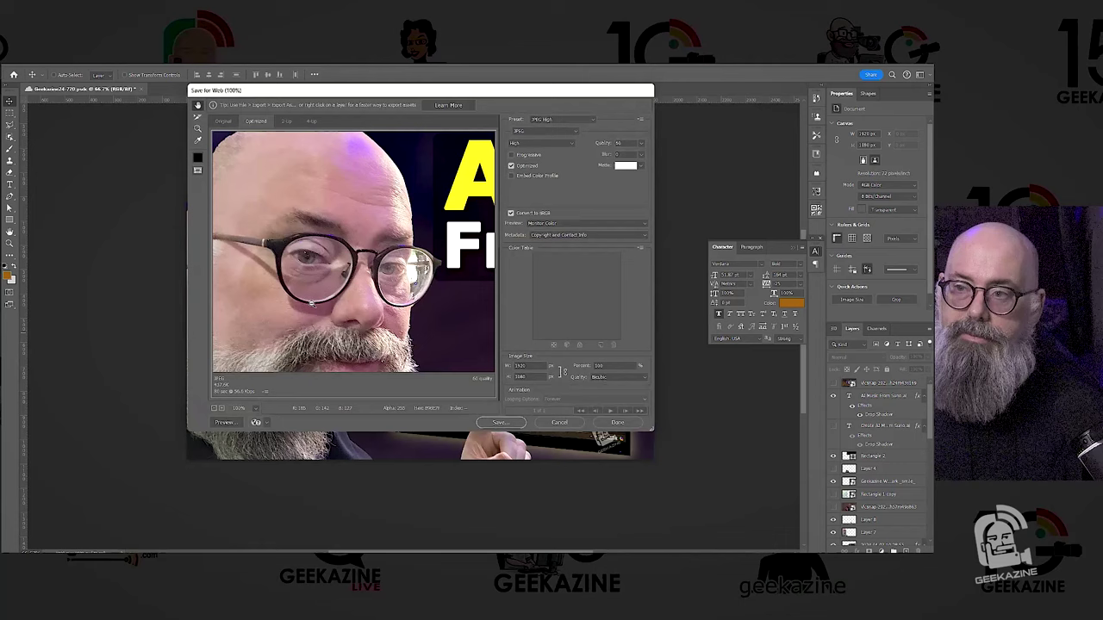
left_click(593, 121)
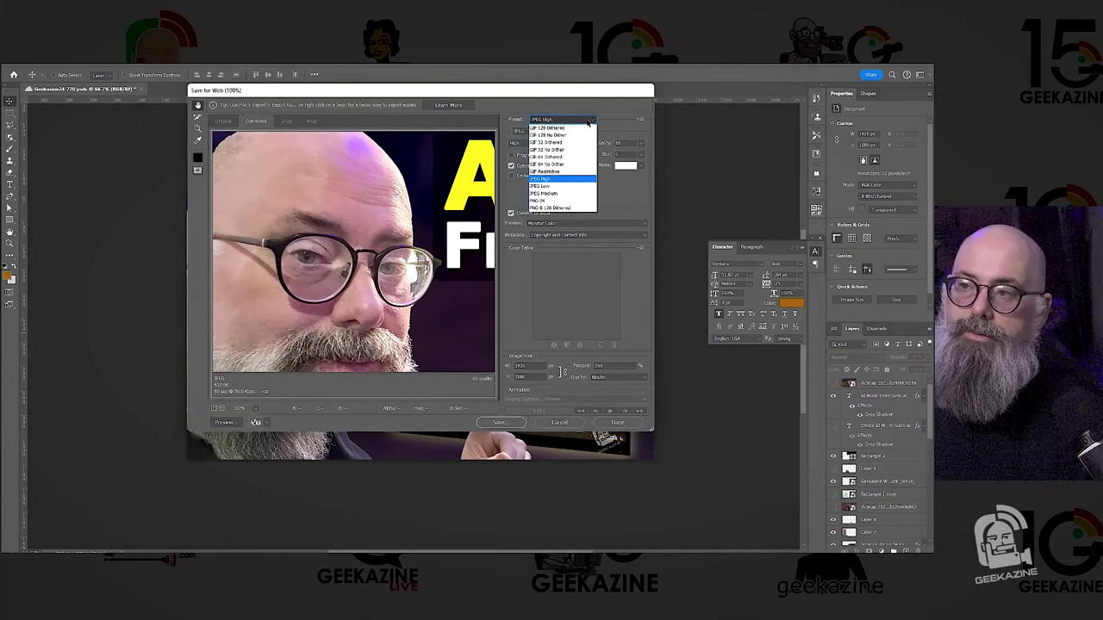
left_click(566, 201)
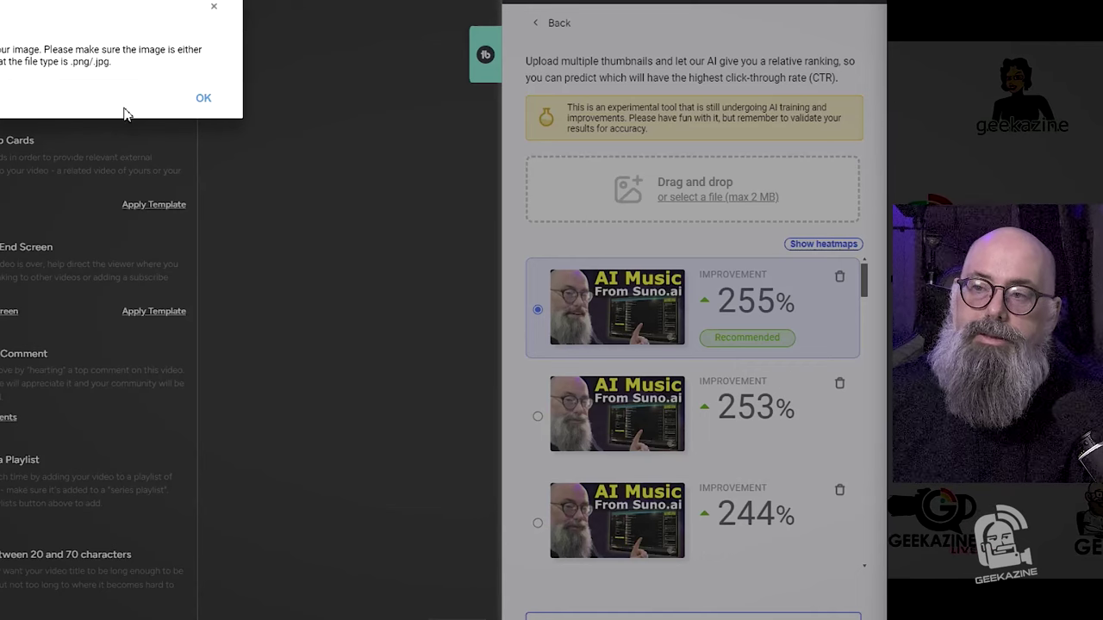
left_click(204, 100)
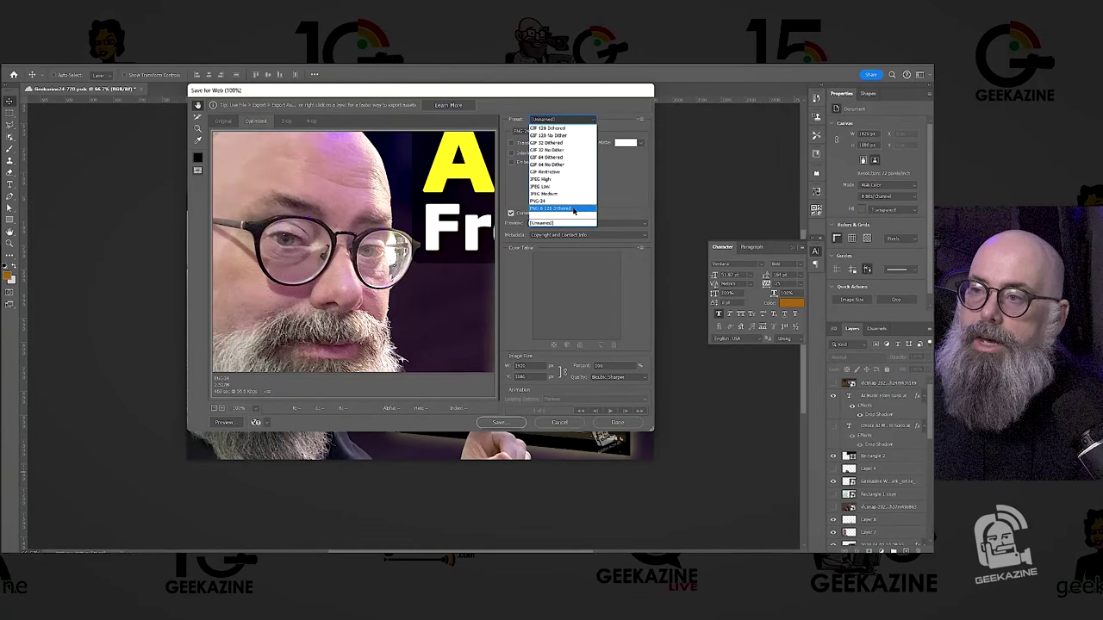
Step: Export the thumbnail with Save for Web using the PNG-8 128 Dithered preset, with the colours raised to 256
left_click(573, 209)
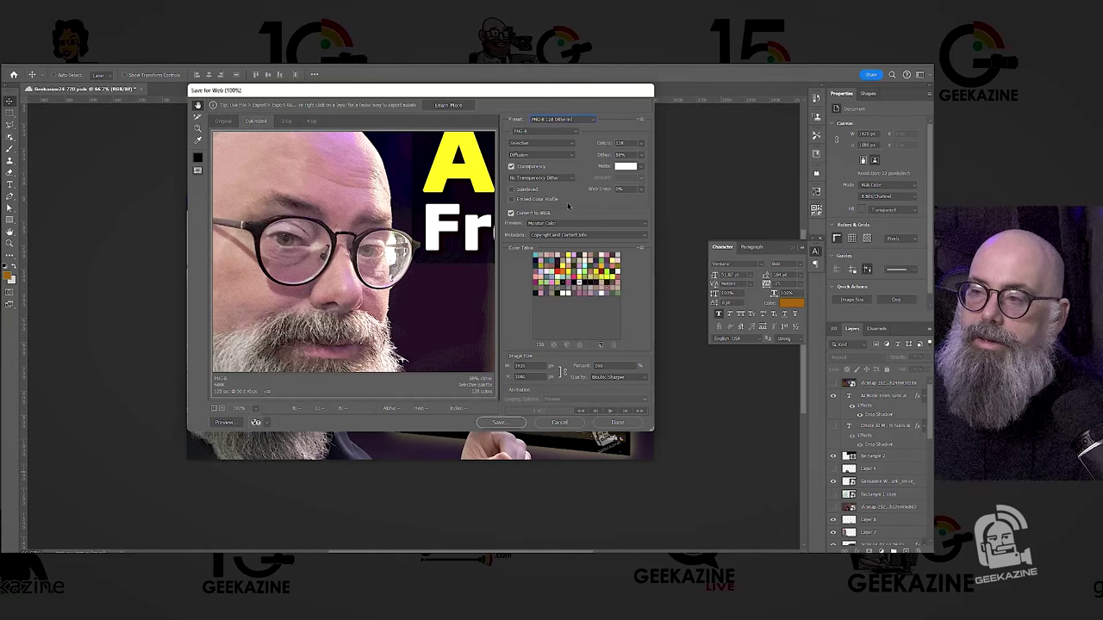
left_click(638, 143)
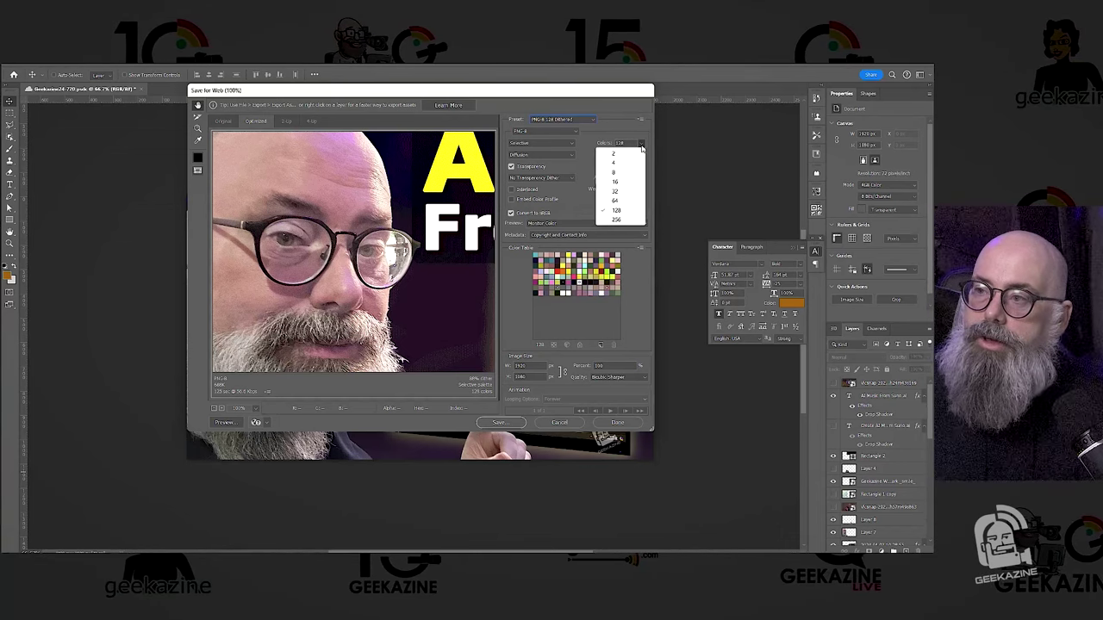
left_click(624, 219)
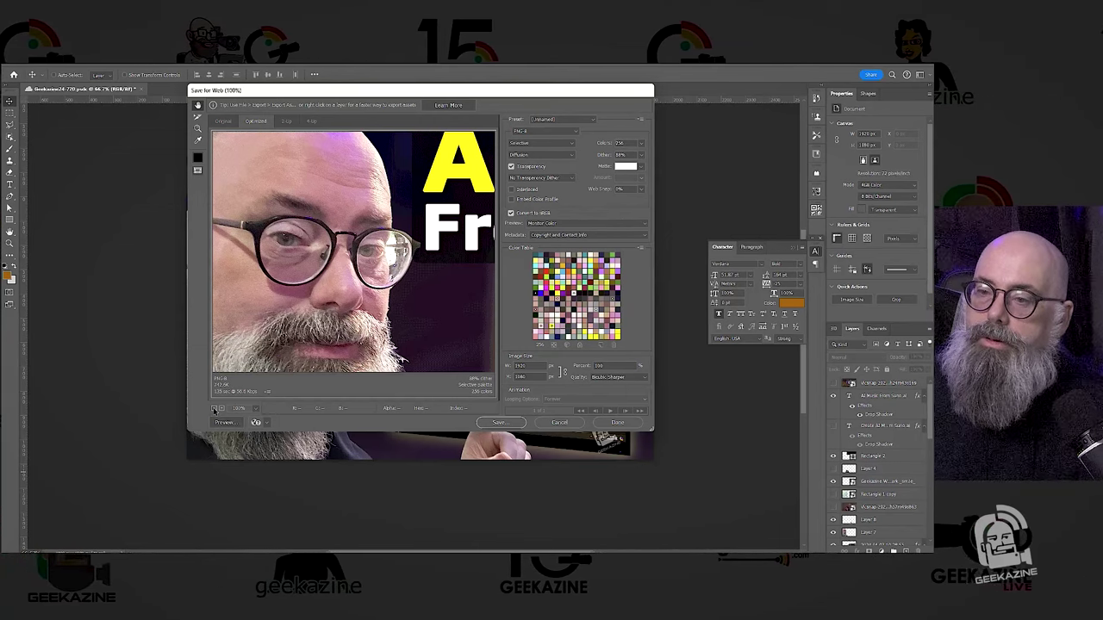
left_click(214, 409)
left_click(214, 409)
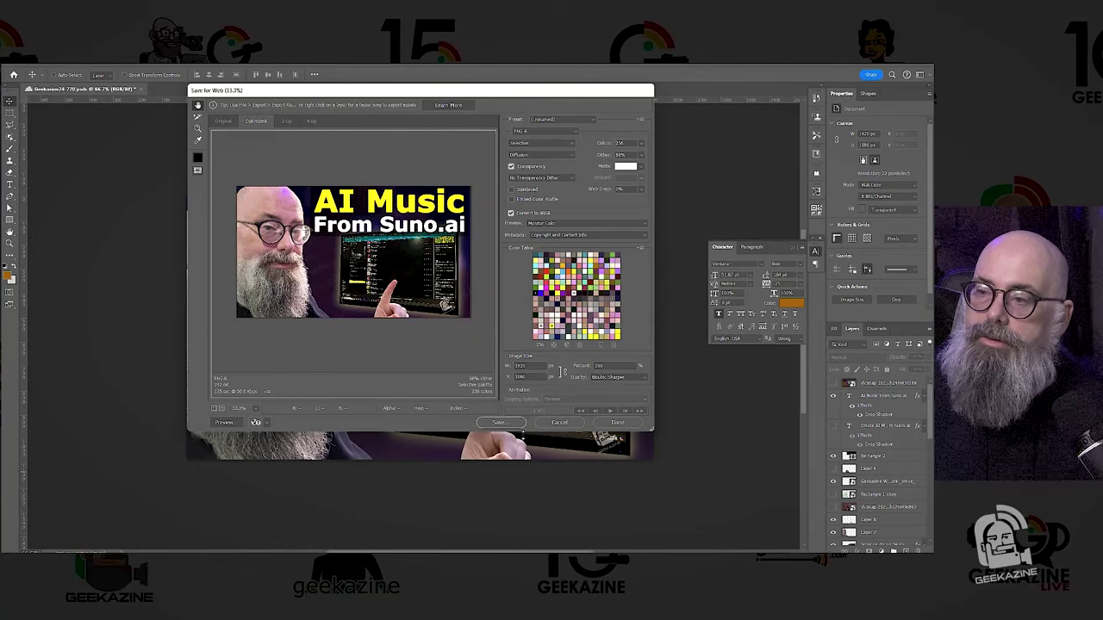
left_click(499, 423)
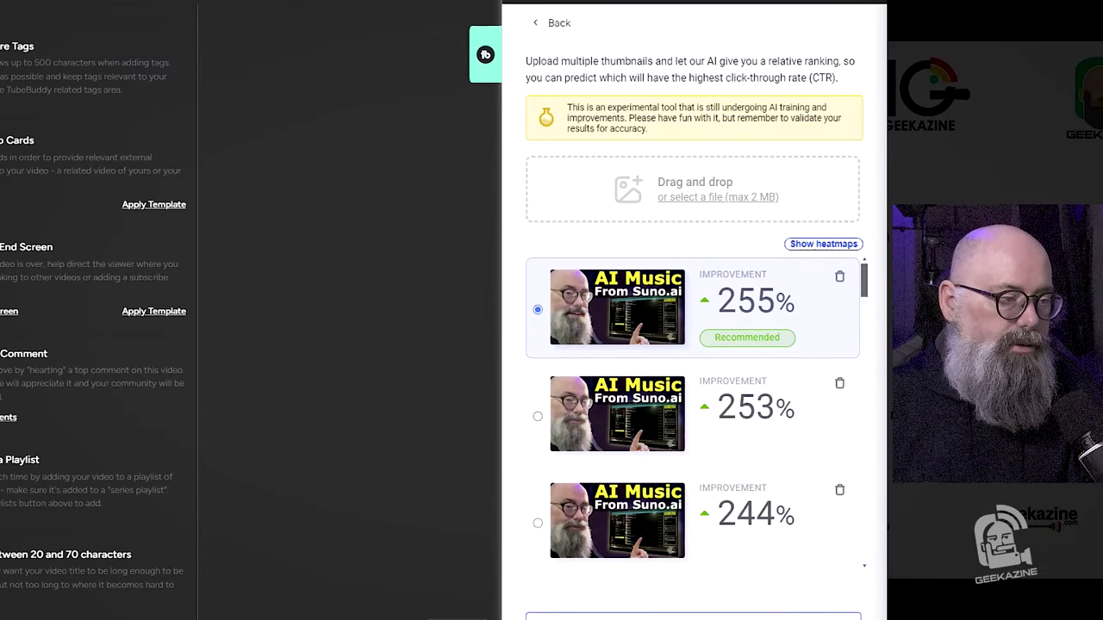
Step: Upload the PNG-8 thumbnail to the TubeBuddy Thumbnail Analyzer and look for it in the ranking
left_click_drag(0, 233, 648, 194)
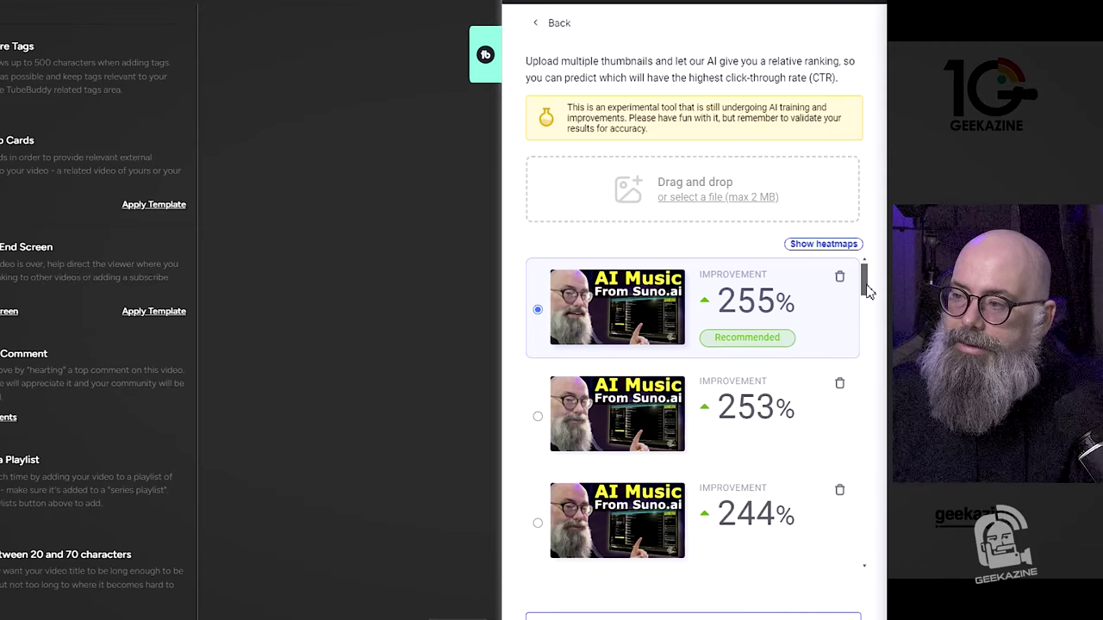
mouse_move(867, 291)
left_mouse_down()
mouse_move(883, 581)
mouse_move(880, 285)
left_mouse_up()
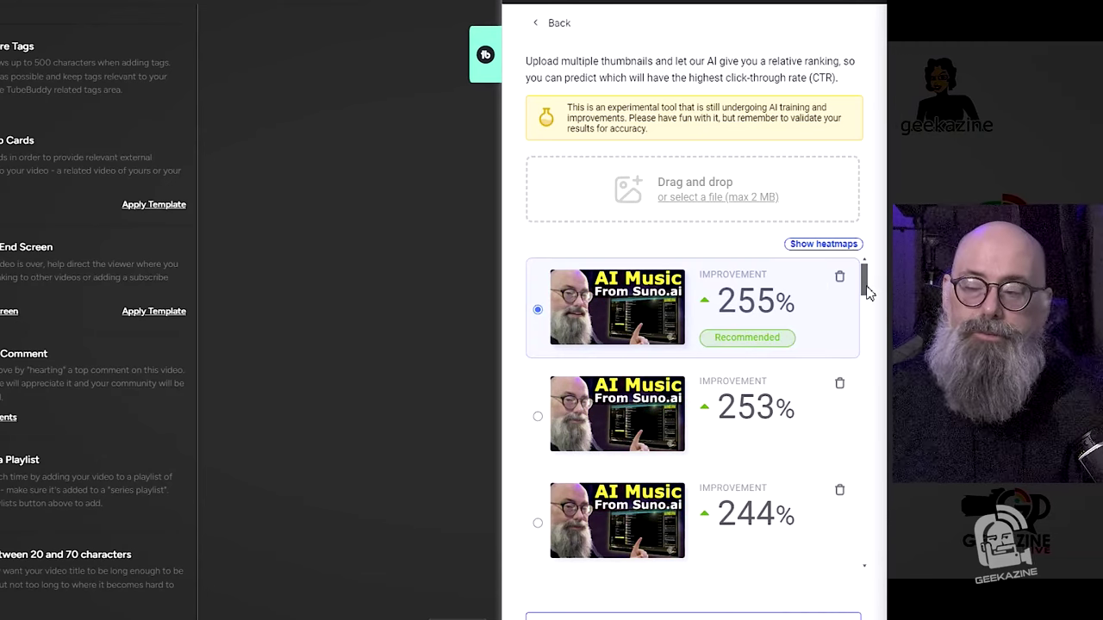
left_click_drag(866, 293, 874, 457)
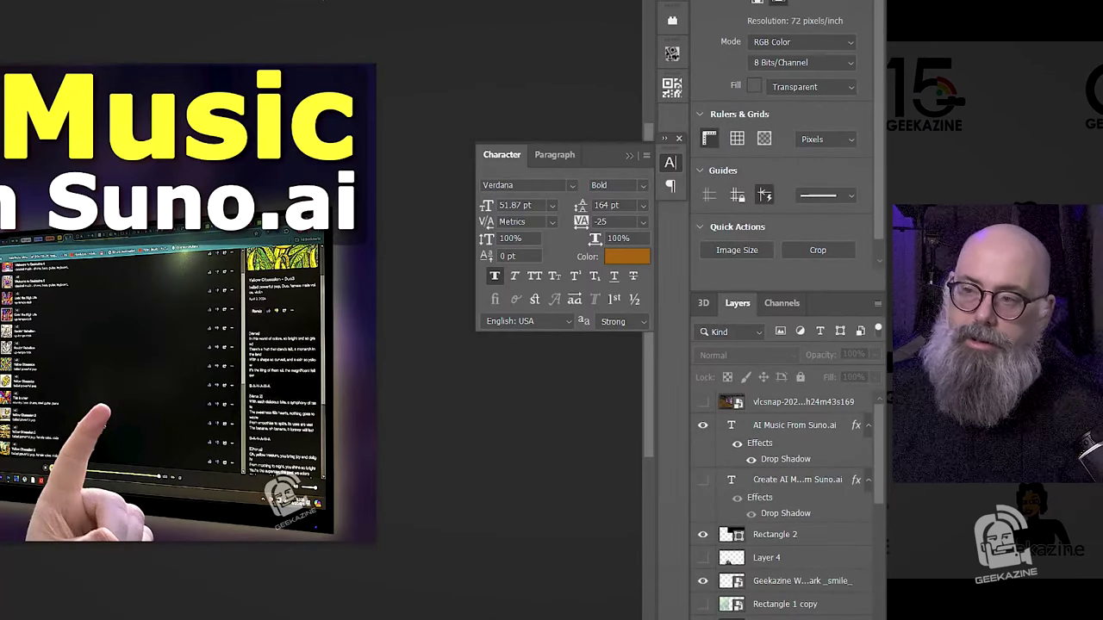
Step: Export the thumbnail again from Photoshop with Save for Web, using the PNG-24 preset
key("ctrl+alt+shift+s")
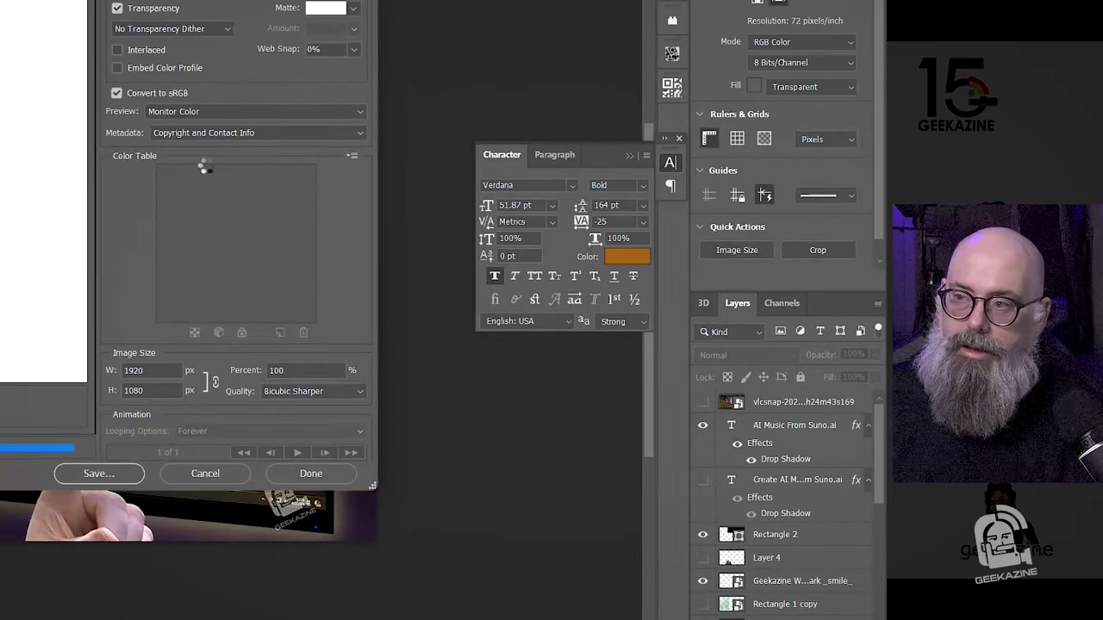
left_click(210, 2)
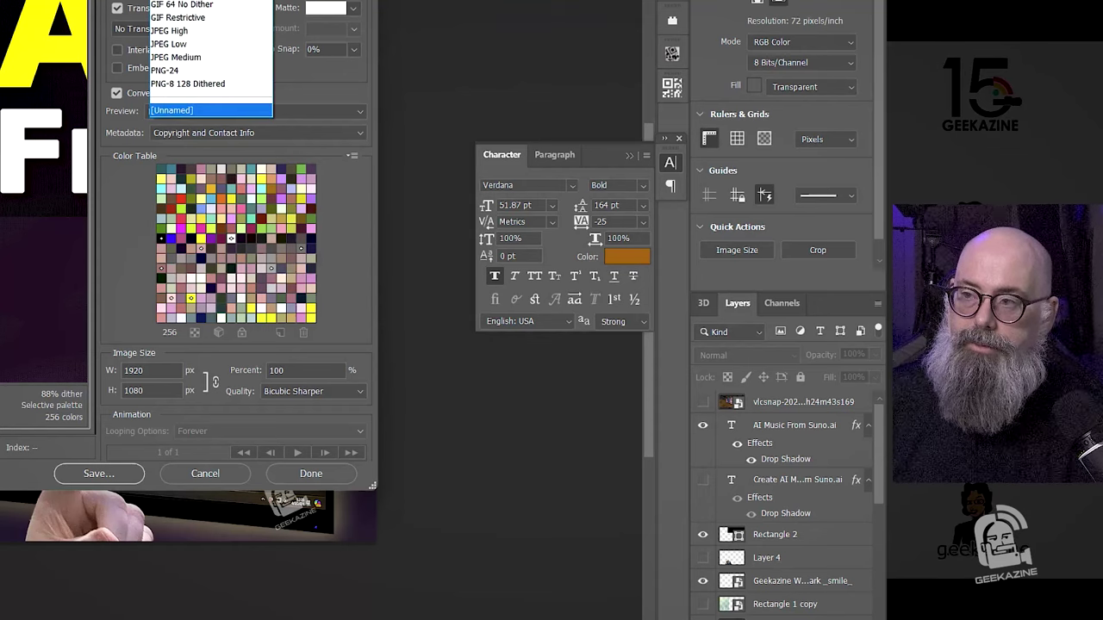
left_click(207, 71)
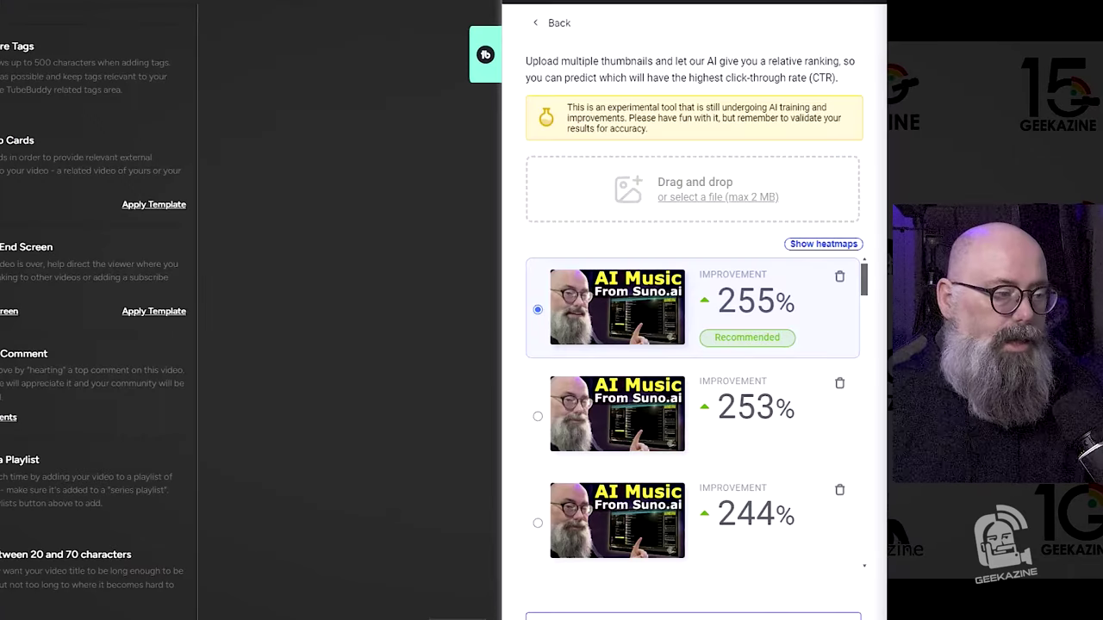
Step: Upload the new PNG-24 export to the TubeBuddy Thumbnail Analyzer and compare it with the ranked versions
left_click_drag(492, 265, 660, 186)
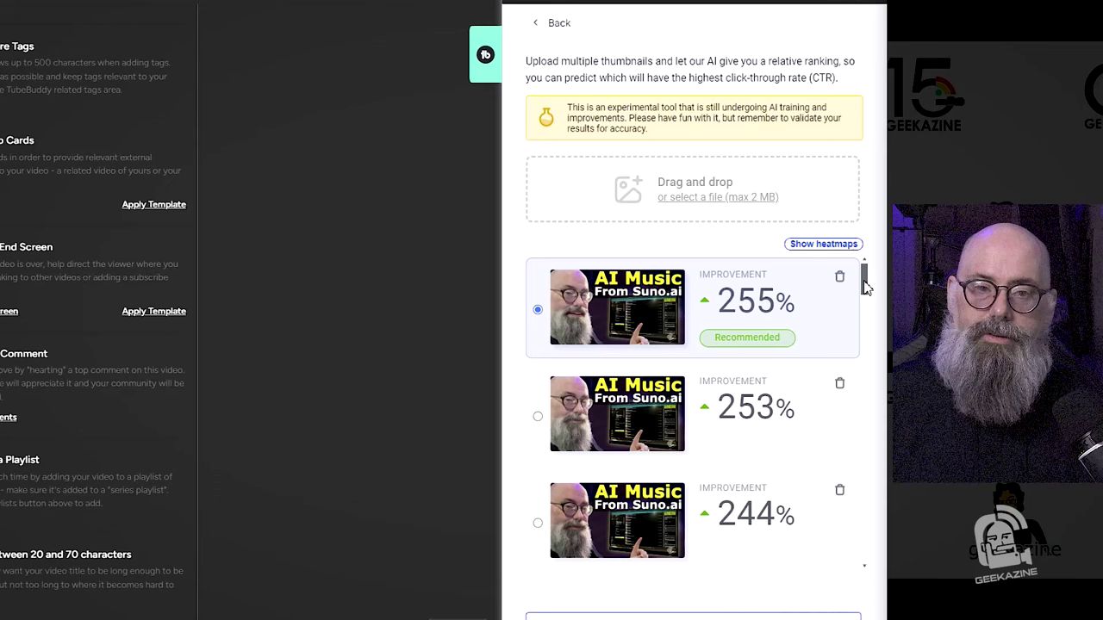
left_click_drag(864, 287, 861, 327)
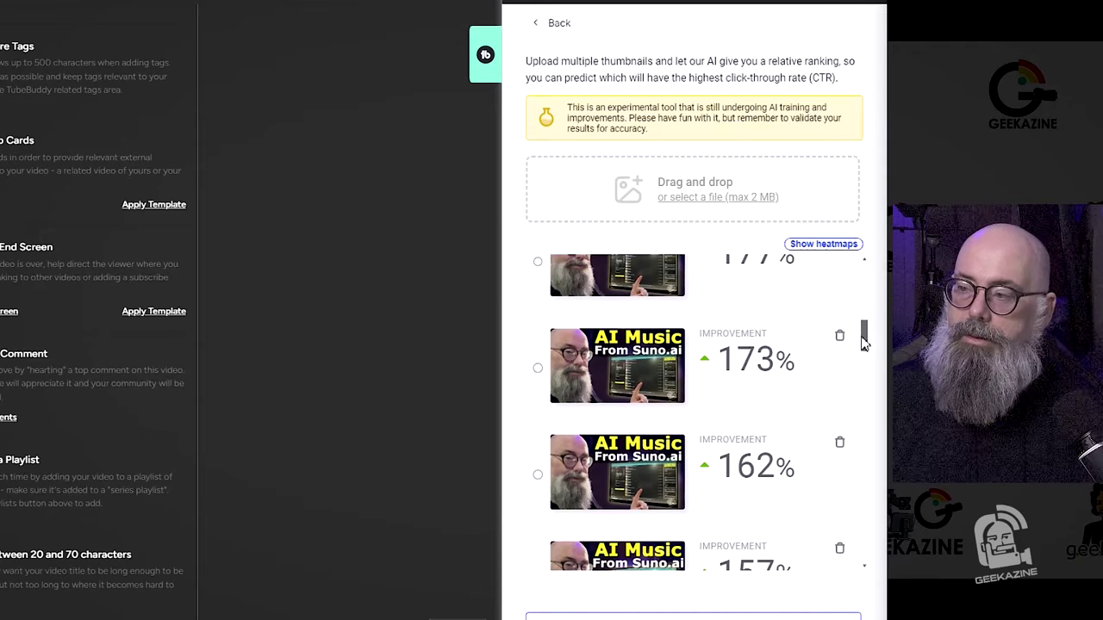
left_click_drag(866, 310, 864, 277)
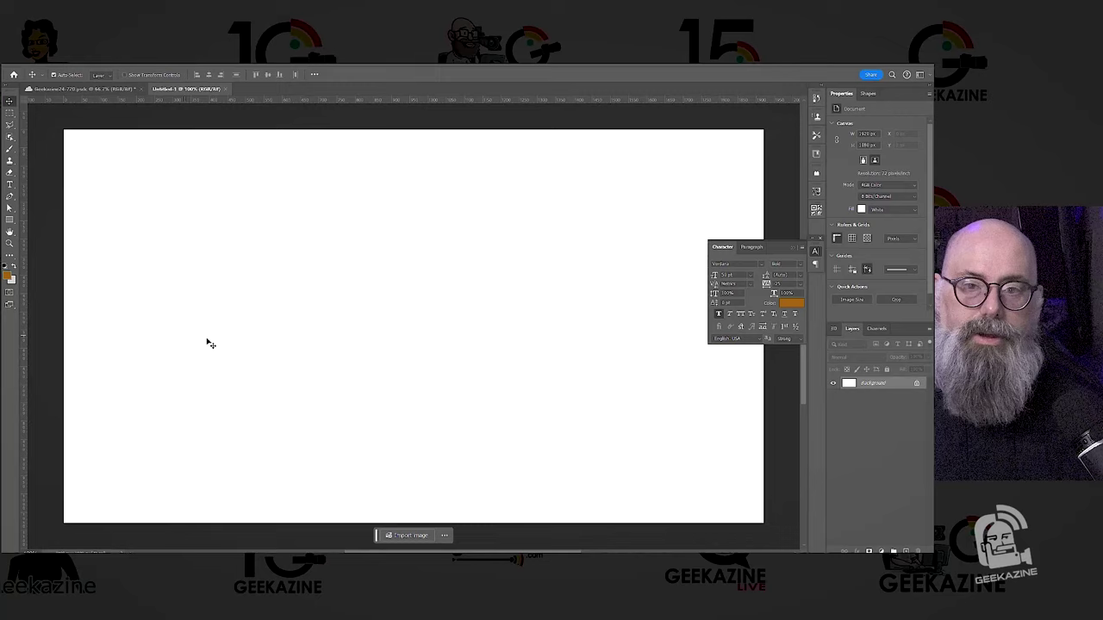
Step: Fill the blank Photoshop document's background with black and add the title "AI Music" in yellow above "from Suno.ai" in white
left_click(10, 263)
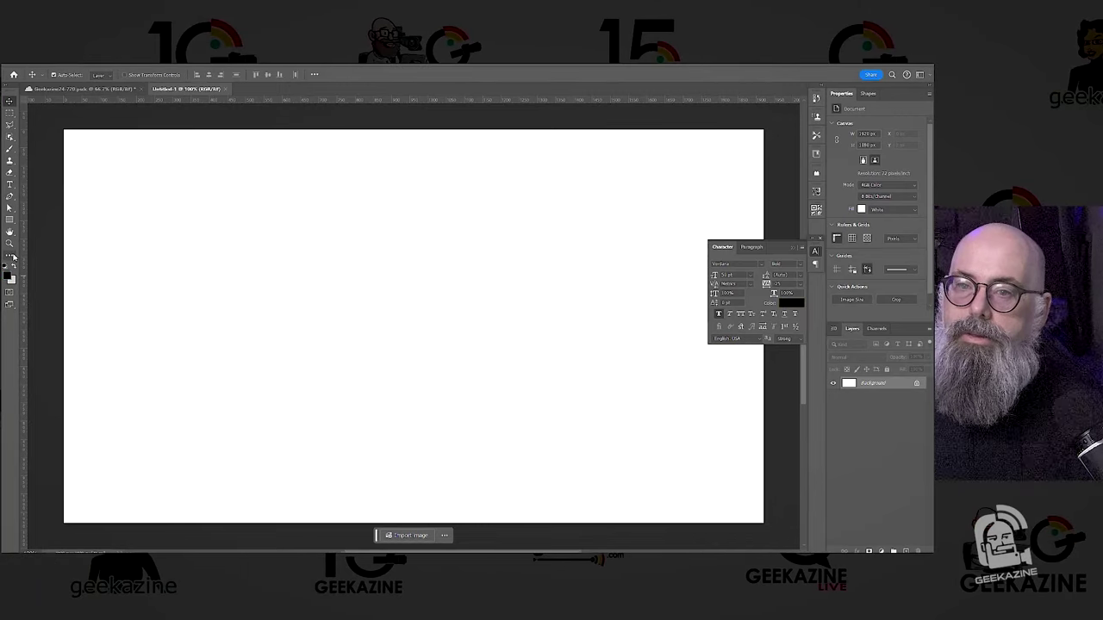
left_click(11, 257)
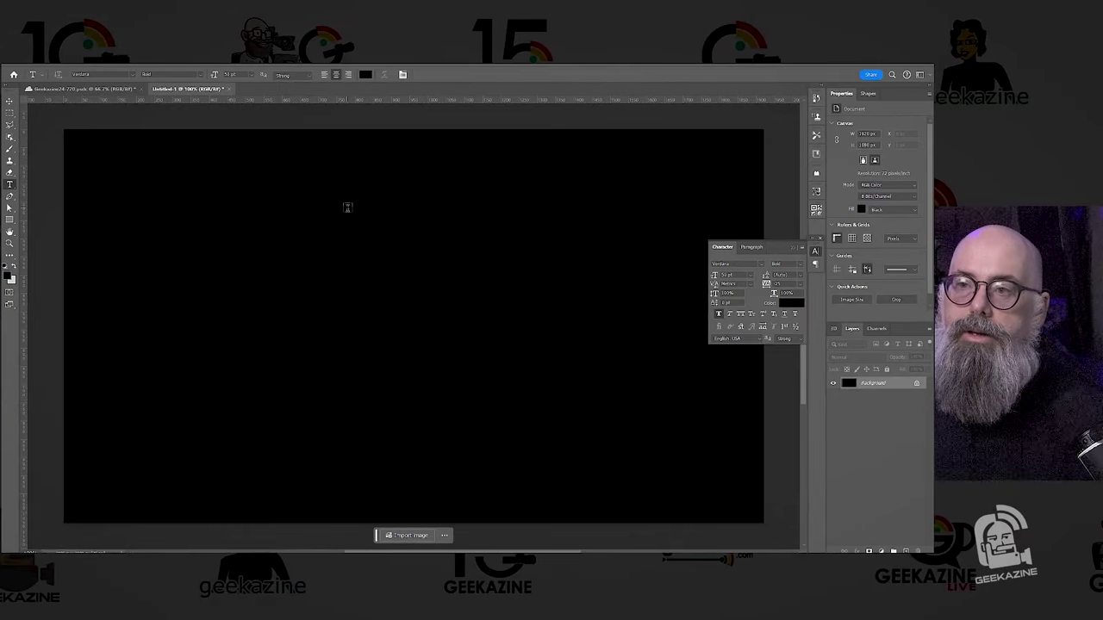
left_click(347, 208)
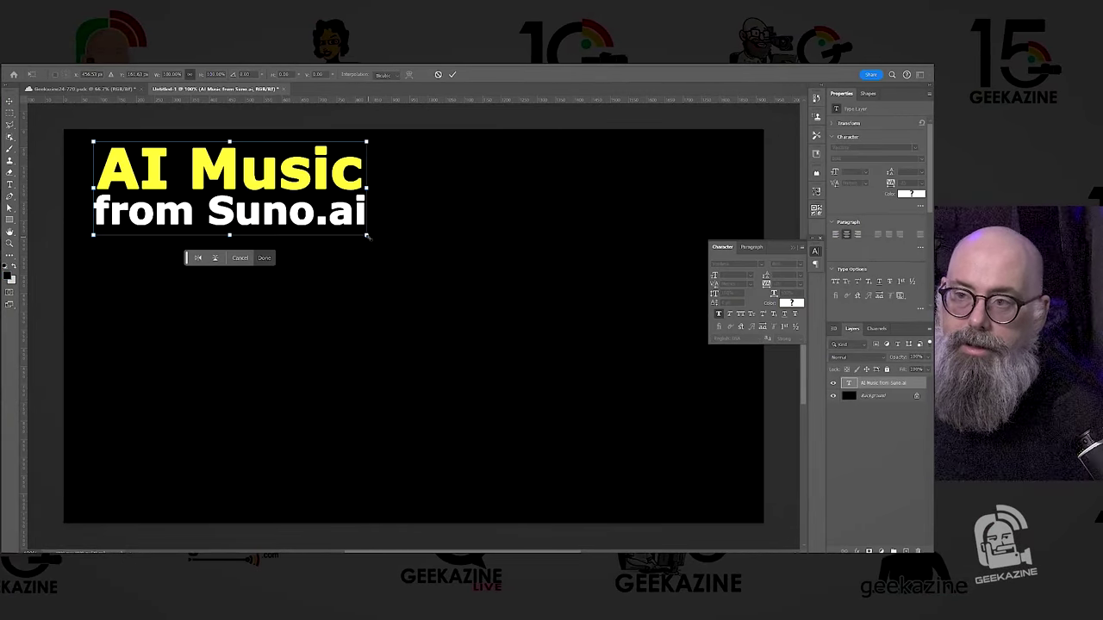
Step: Enlarge the title to nearly the full canvas width, move it lower, and upload the exported text-only thumbnail to the TubeBuddy analyzer
left_click_drag(371, 239, 738, 436)
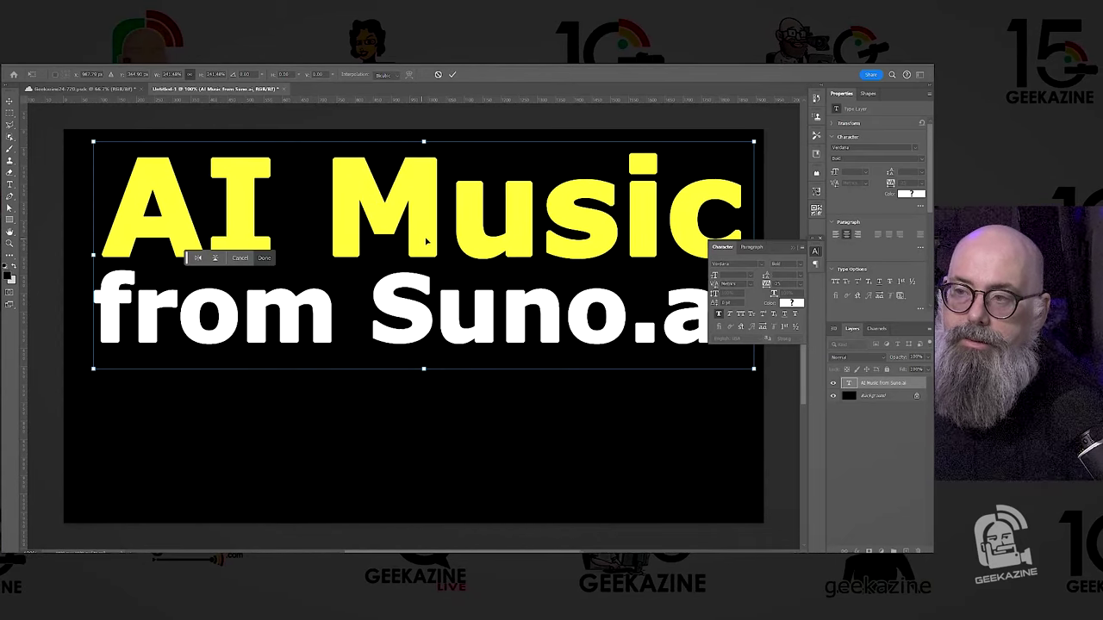
left_click_drag(468, 246, 469, 313)
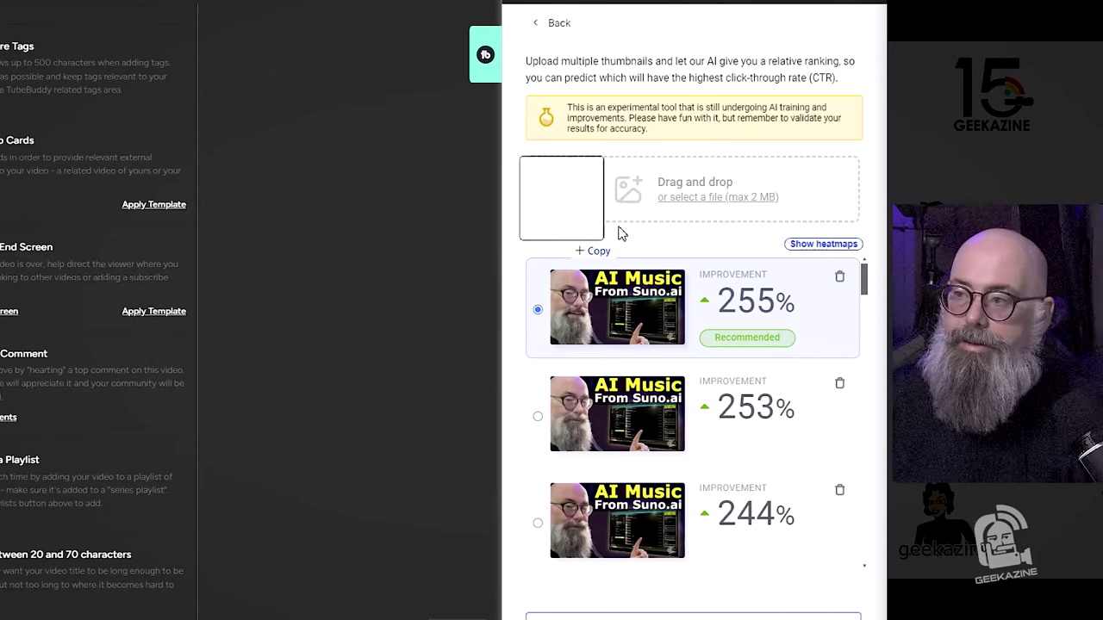
left_click_drag(616, 225, 702, 189)
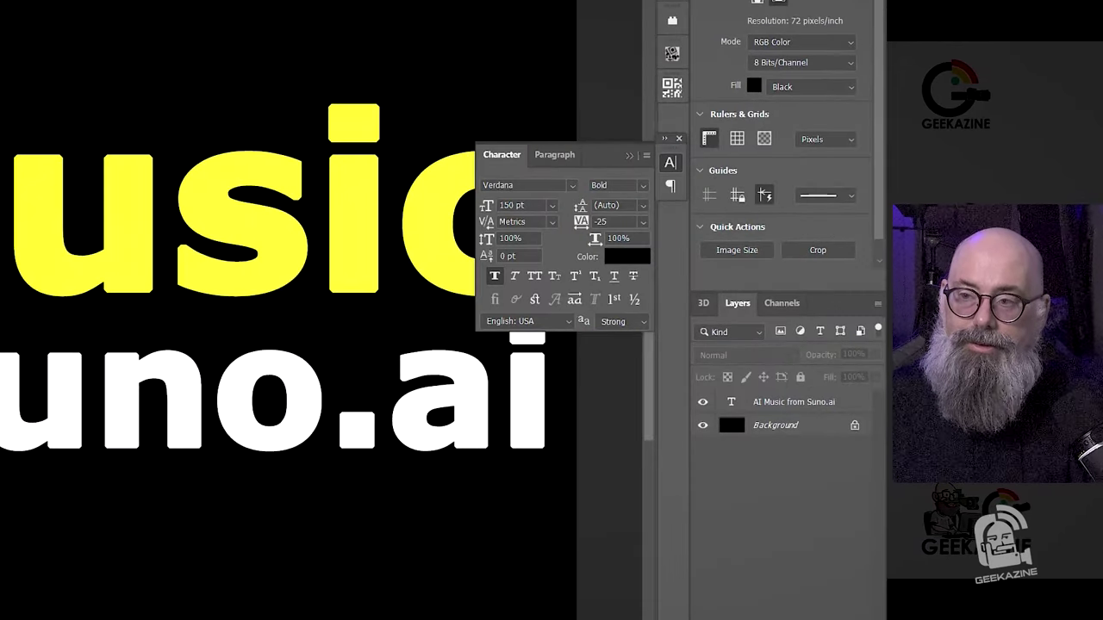
Step: Move the title up and copy the monitor image and the man's portrait from the original thumbnail into the black-background document
left_click_drag(243, 226, 243, 132)
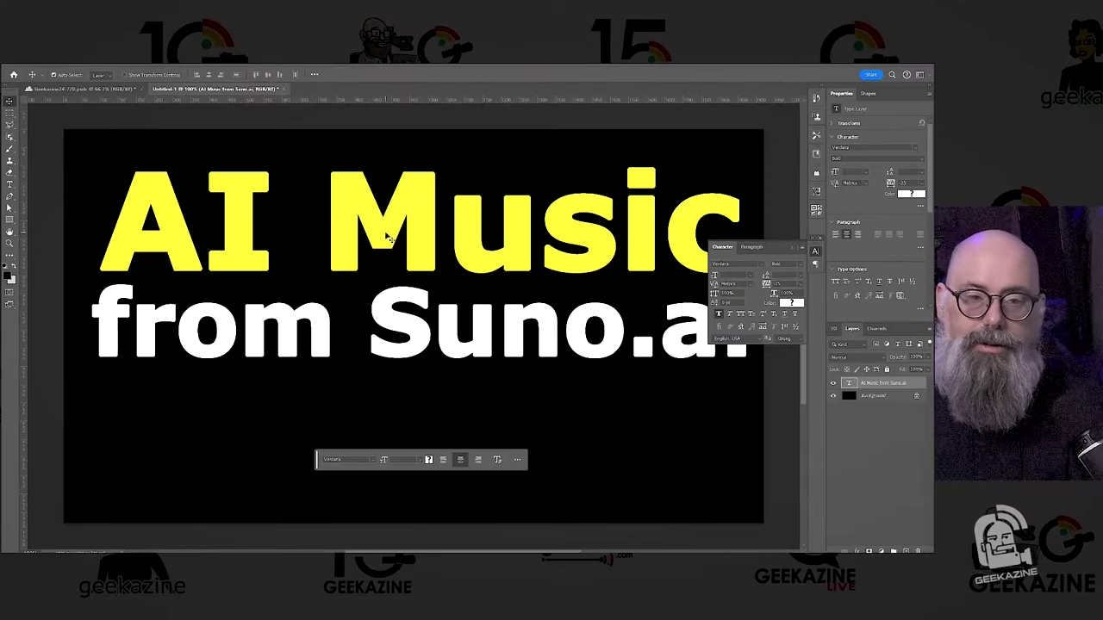
left_click(97, 92)
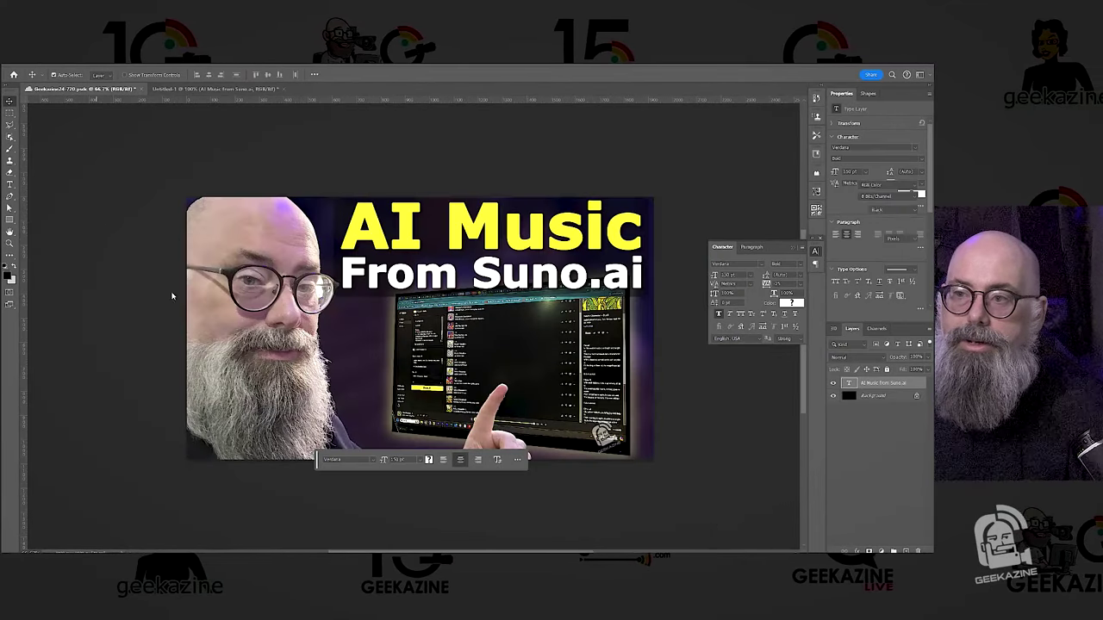
left_click_drag(486, 352, 305, 91)
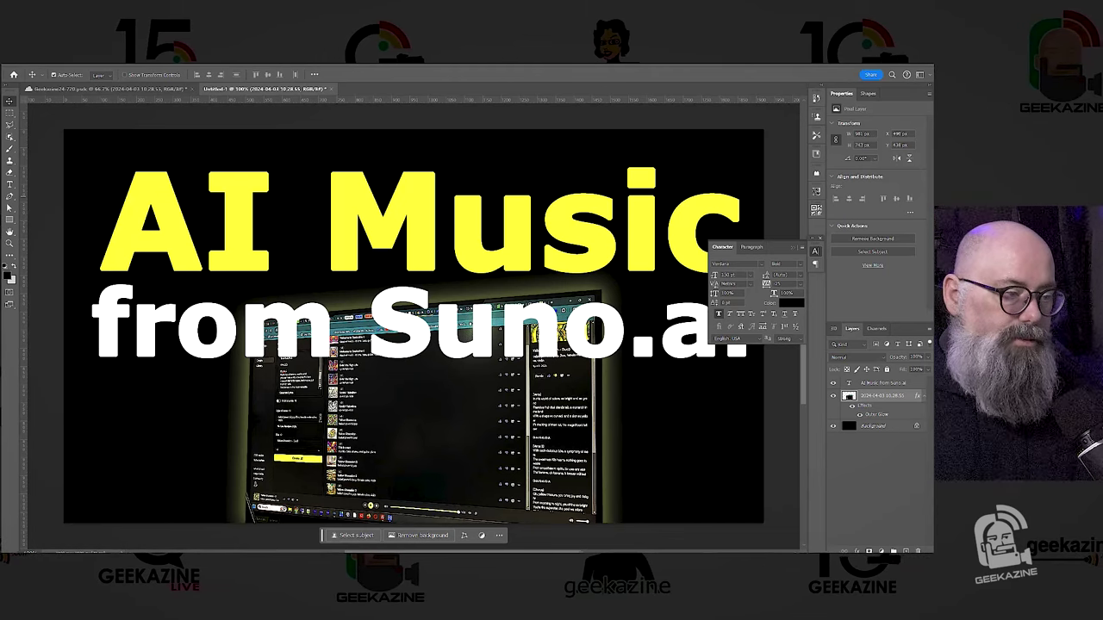
key("ctrl+Tab")
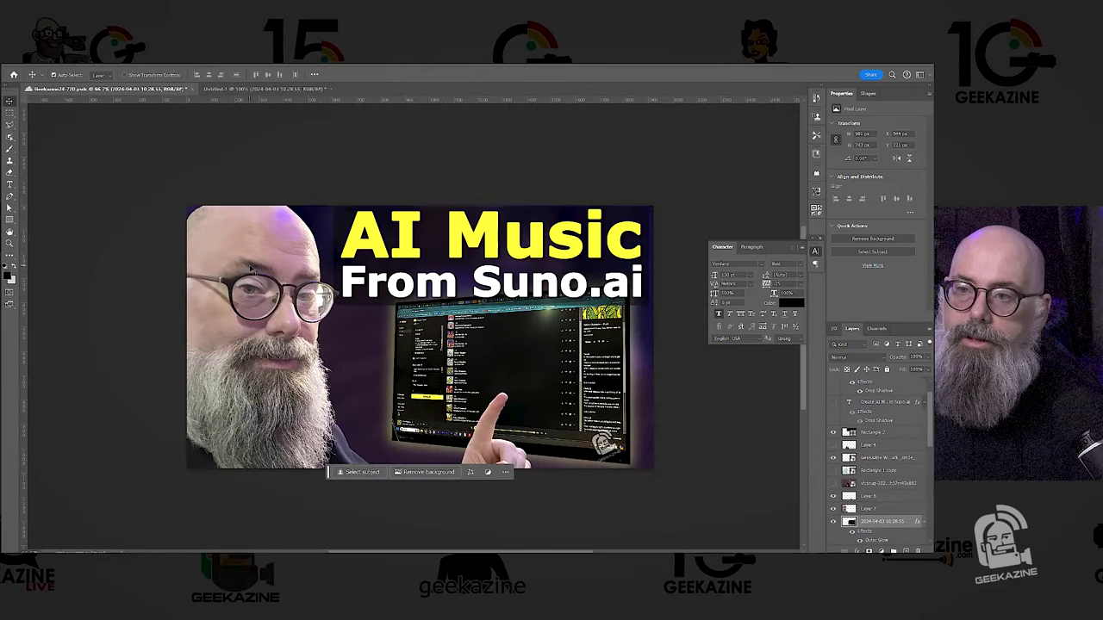
left_click_drag(287, 301, 274, 90)
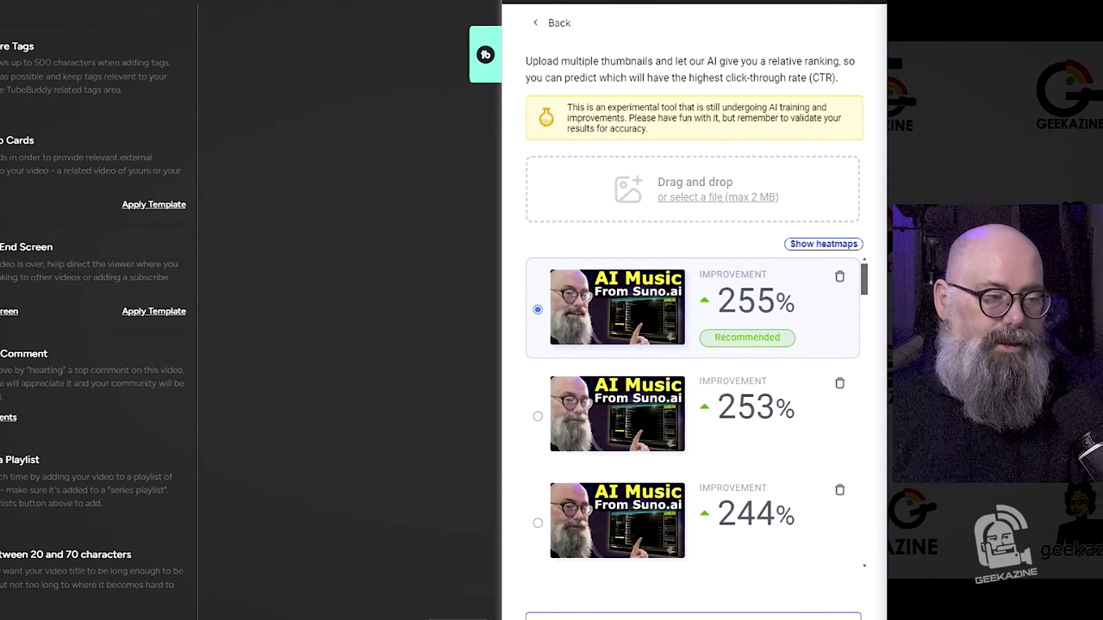
Step: Upload the rebuilt black-background thumbnail to the TubeBuddy Thumbnail Analyzer and look for it in the ranking
left_click_drag(569, 388, 732, 204)
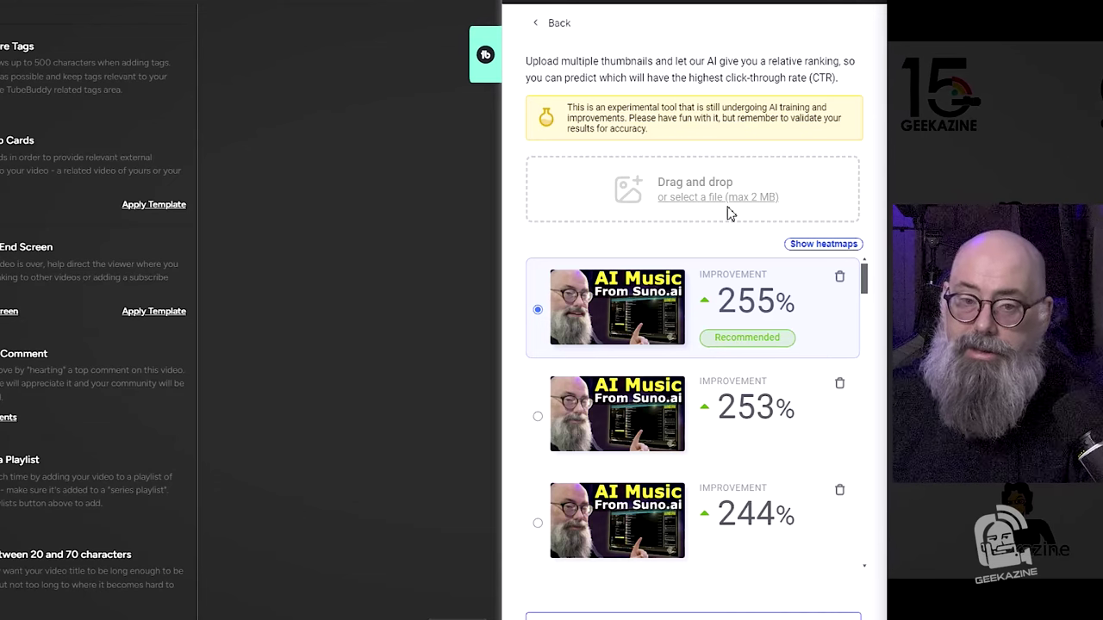
left_click_drag(868, 286, 868, 315)
left_click_drag(867, 332, 862, 391)
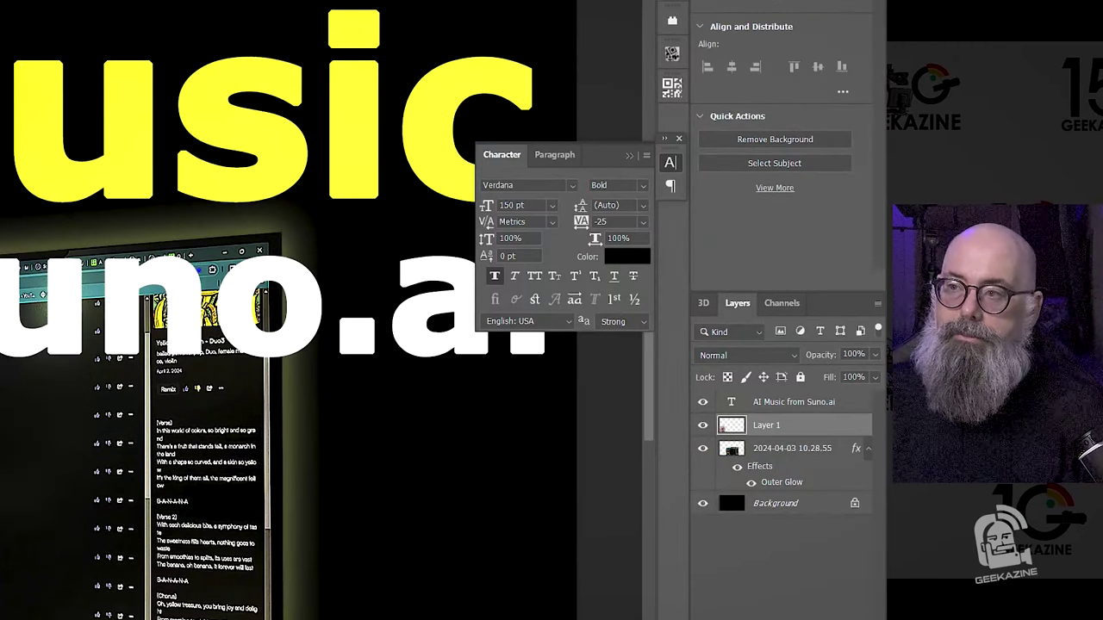
key("ctrl+alt+shift+s")
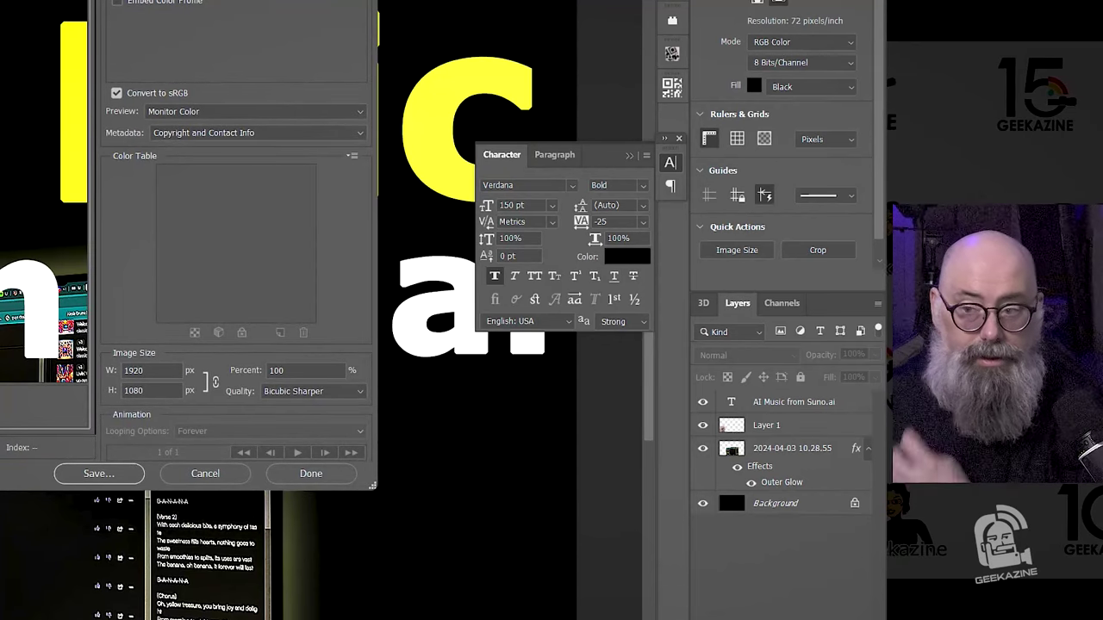
key("Return")
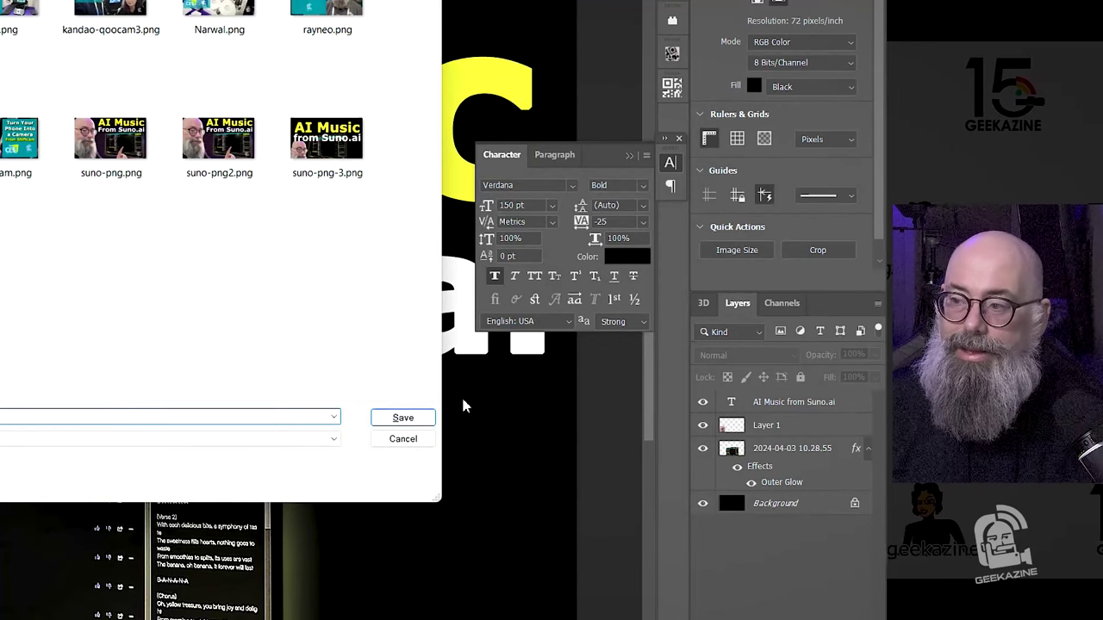
left_click(403, 439)
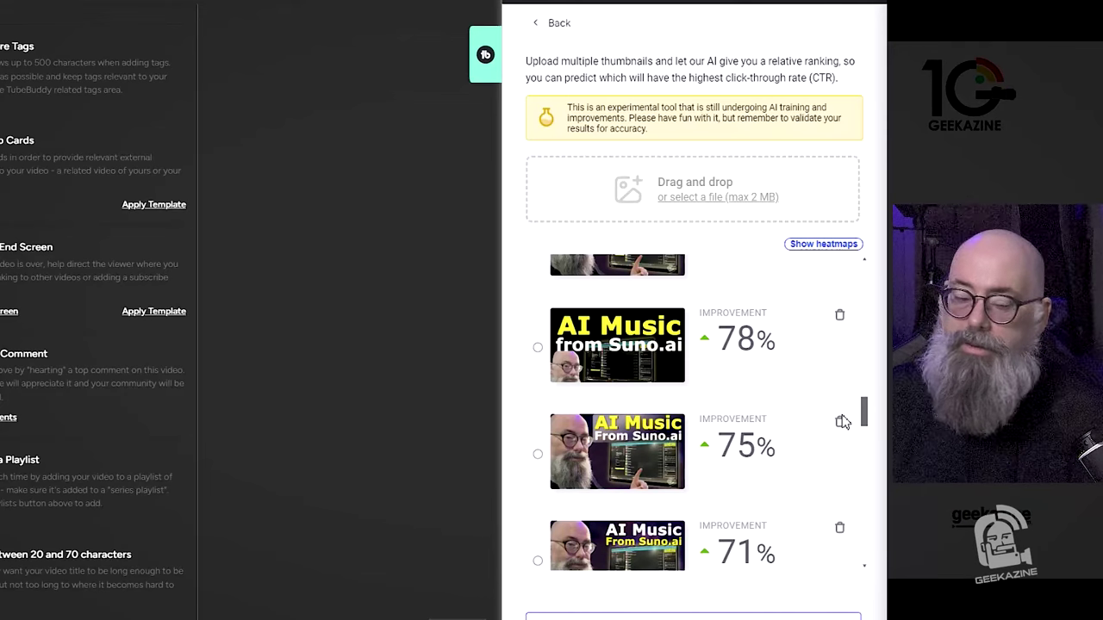
Step: In TubeBuddy's Thumbnail Analyzer, compare the rankings of the two black-background thumbnails with the recommended thumbnail
scroll(842, 422, "up", 5)
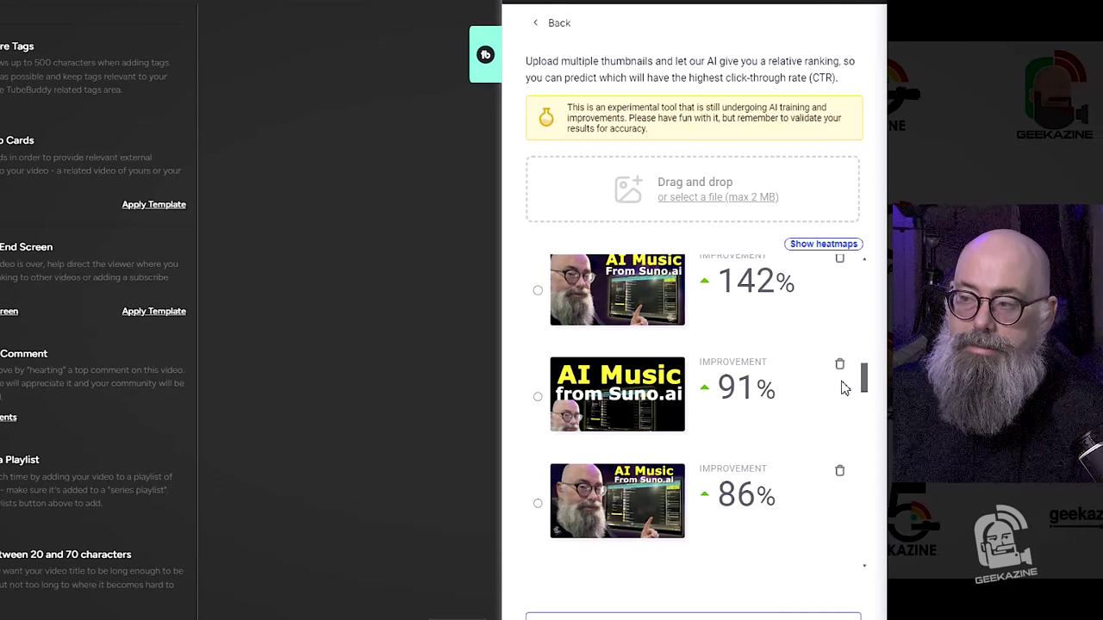
scroll(843, 388, "down", 5)
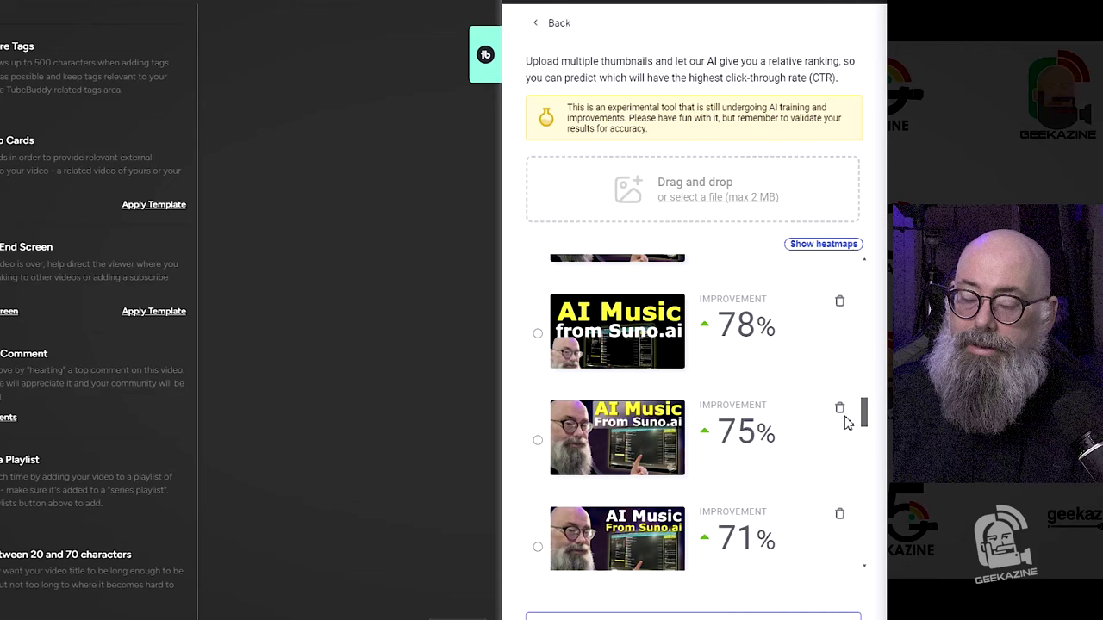
scroll(846, 416, "up", 1)
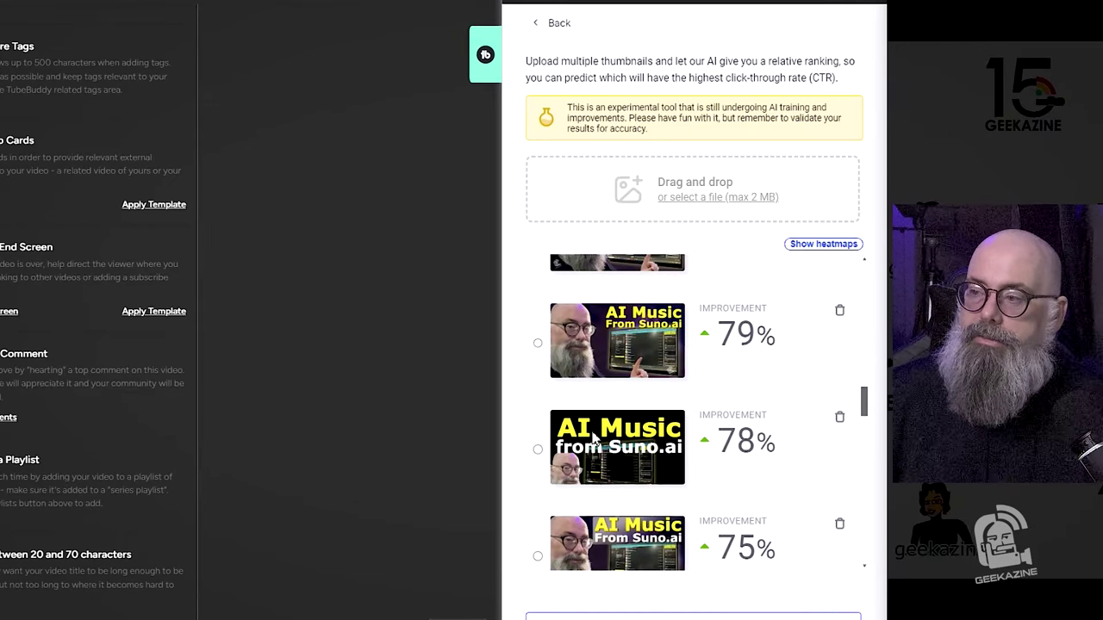
left_click_drag(866, 405, 864, 278)
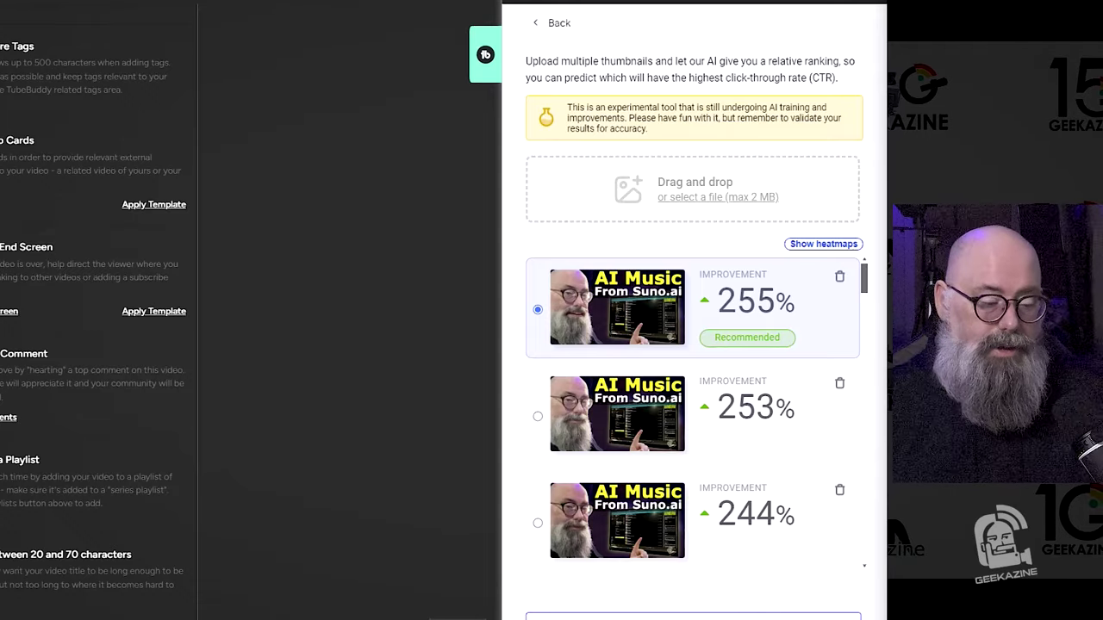